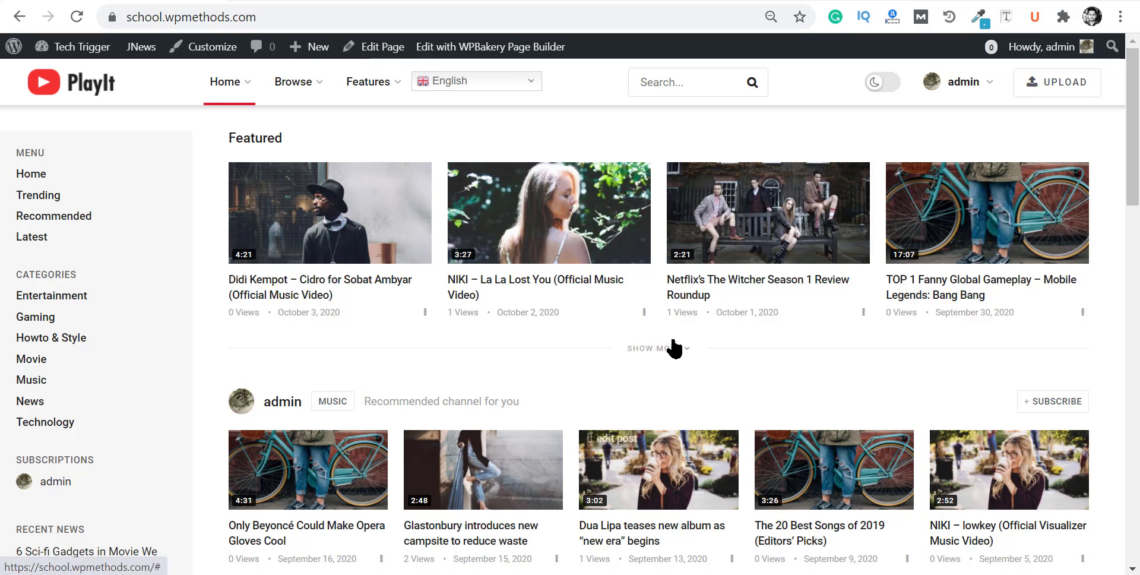
# Switch the site language to Bengali and look through the translated homepage down to the footer
pyautogui.click(473, 84)
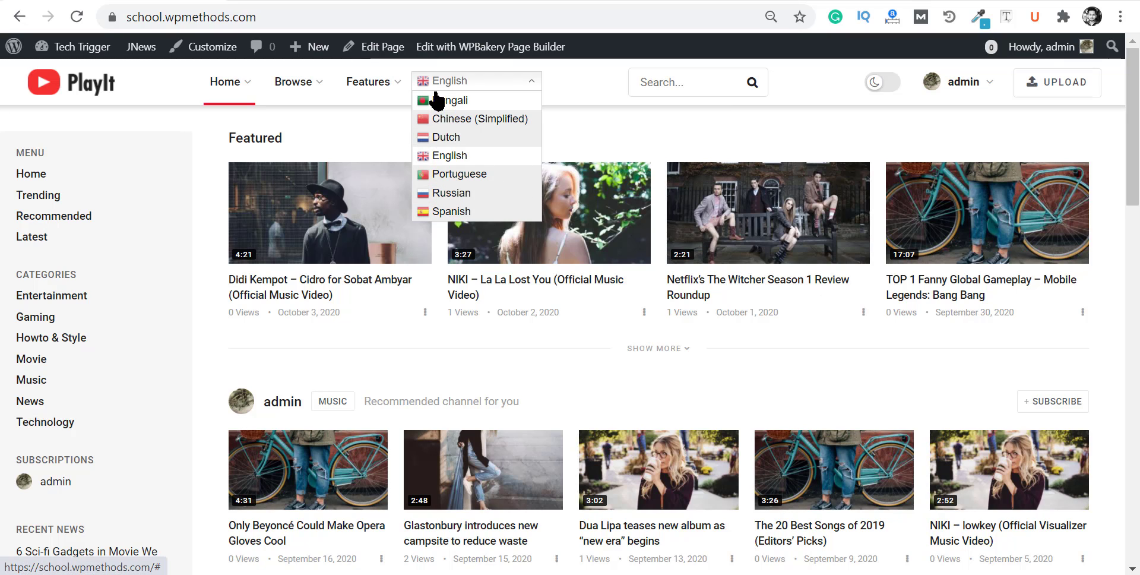
pyautogui.click(556, 94)
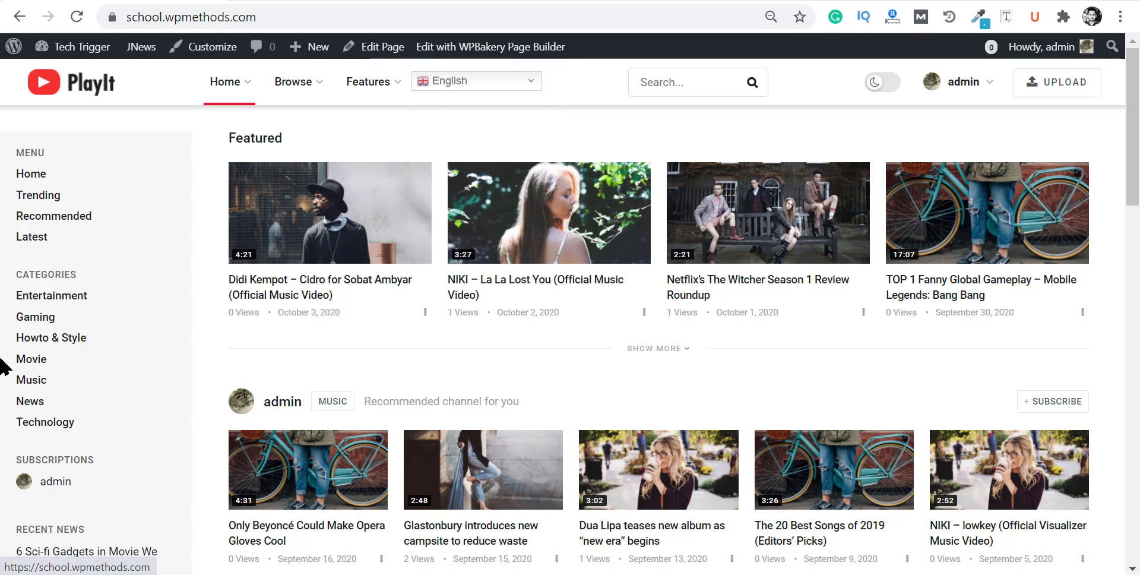
pyautogui.click(482, 85)
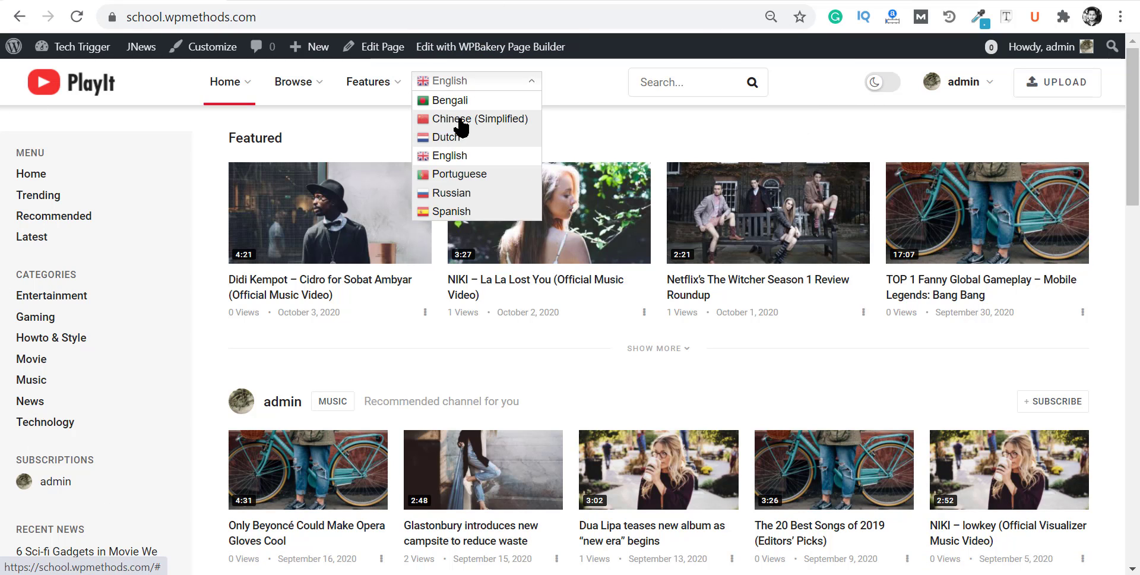
pyautogui.click(451, 105)
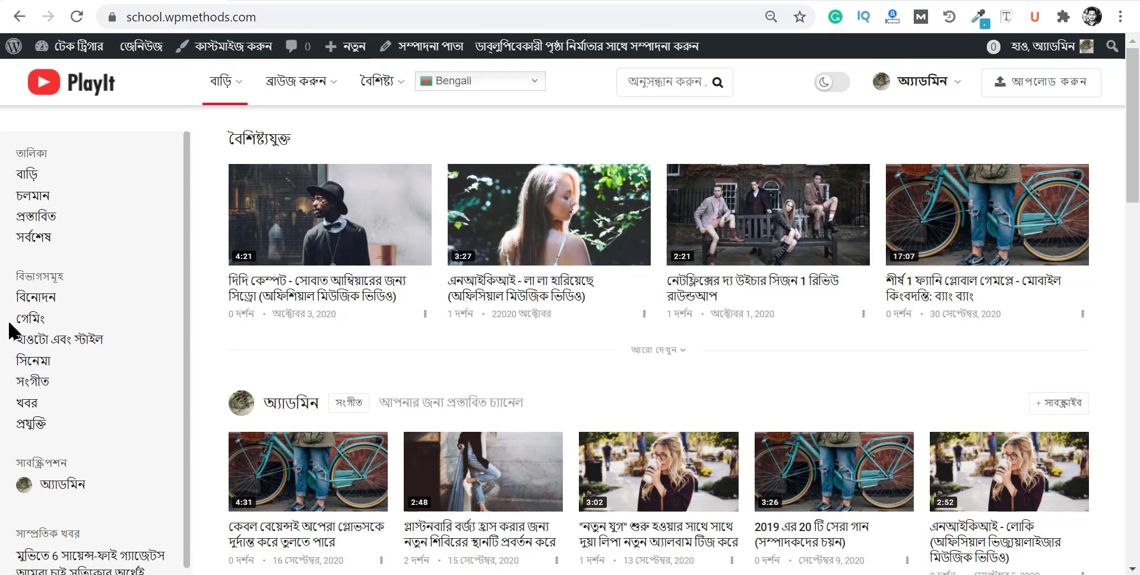
pyautogui.scroll(-4, 18, 357)
pyautogui.scroll(-9, 595, 428)
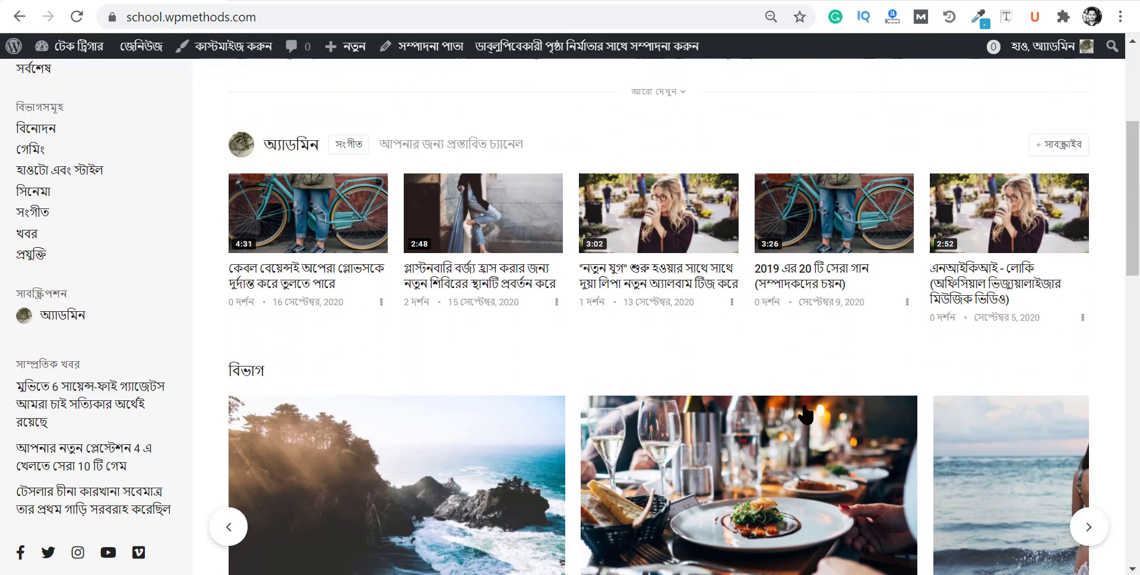
pyautogui.scroll(-10, 812, 397)
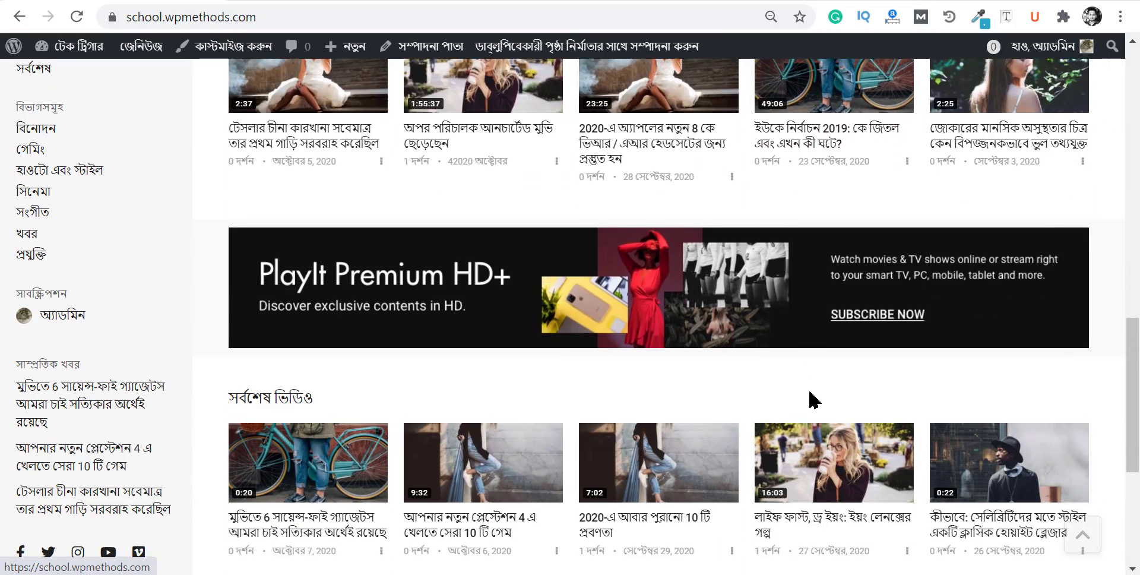
pyautogui.scroll(-2, 812, 397)
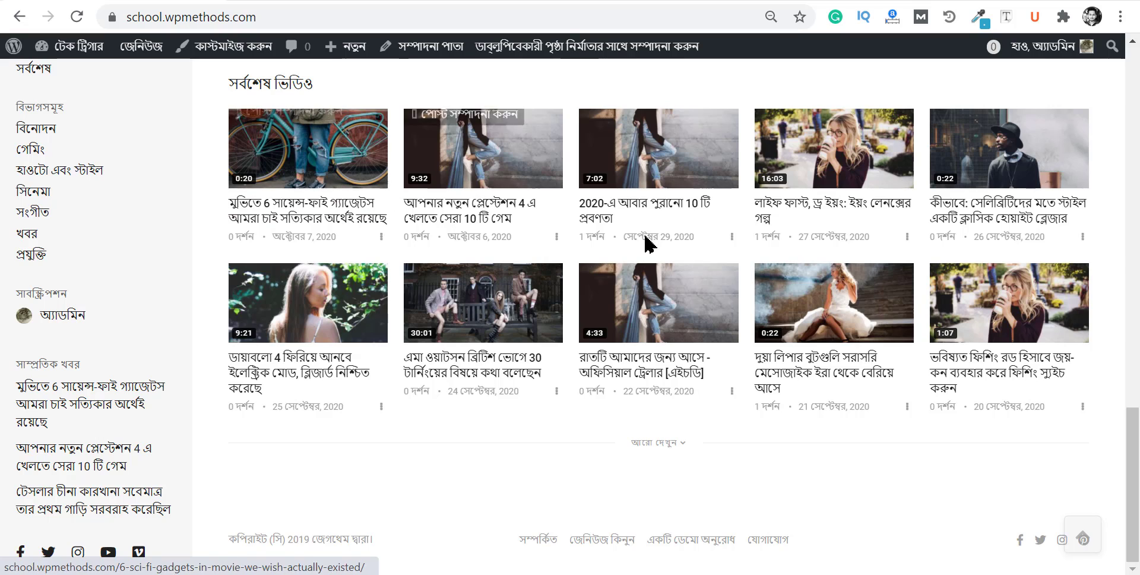
pyautogui.moveTo(1136, 460); pyautogui.dragTo(1138, 68)
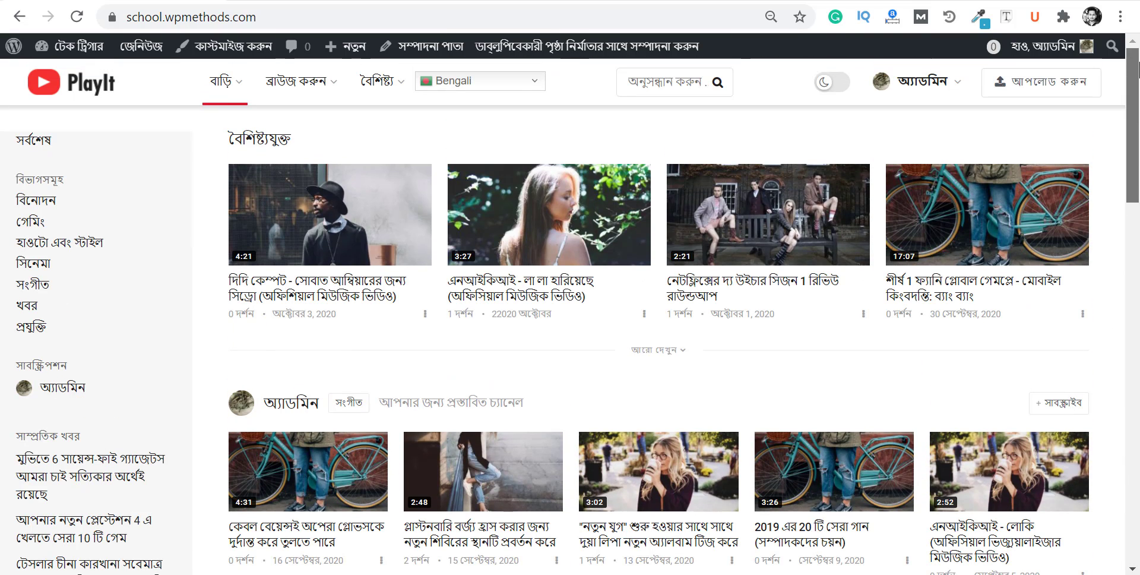
# Preview the site in Chinese (Simplified) and in Spanish, looking through the Spanish homepage down to the latest videos
pyautogui.click(464, 88)
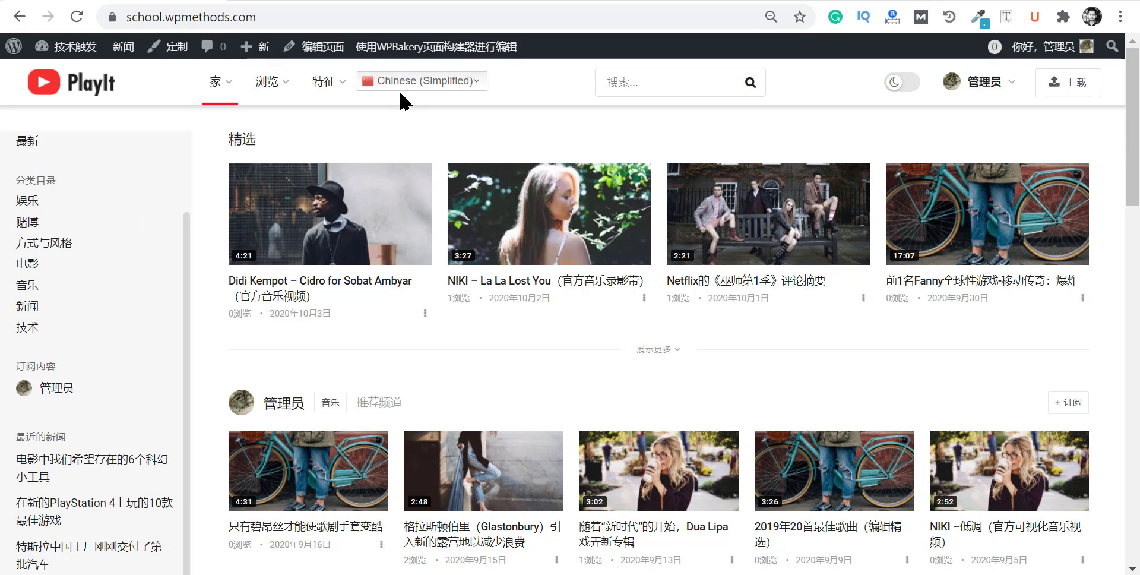
pyautogui.click(385, 84)
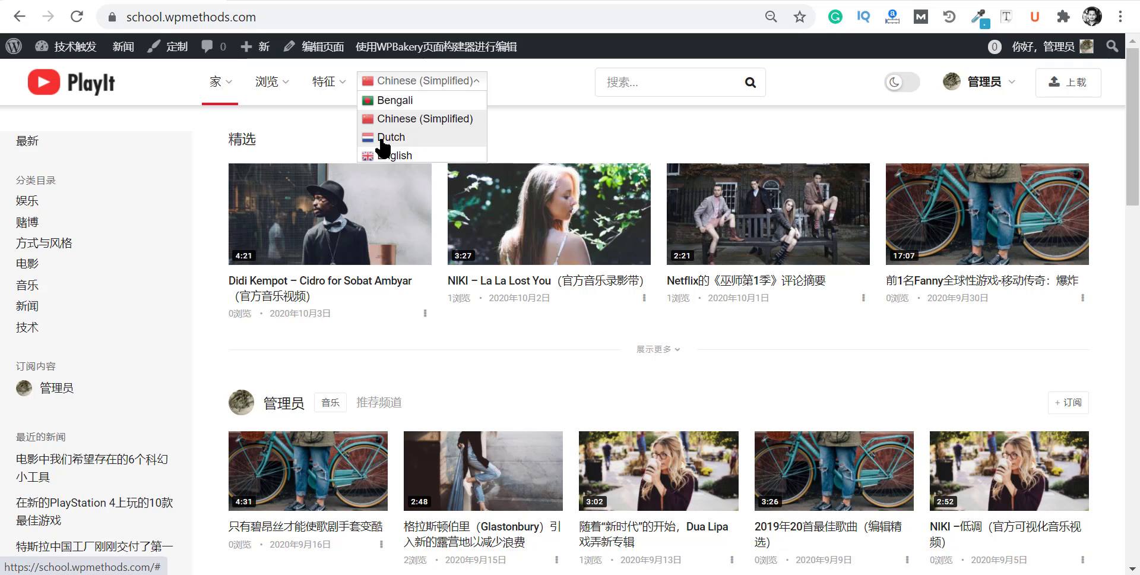
pyautogui.click(397, 211)
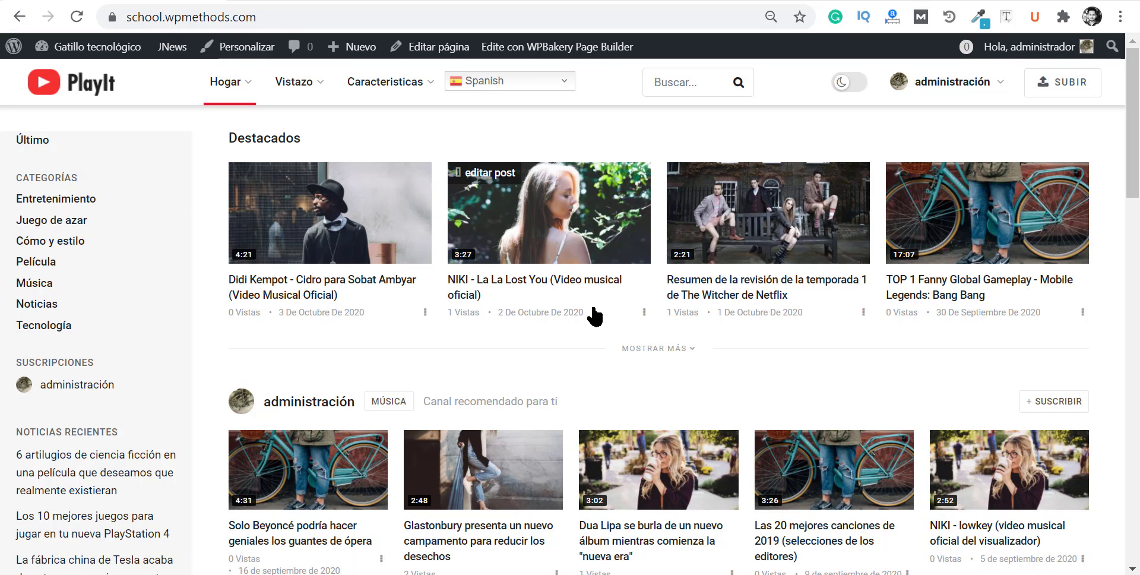
pyautogui.scroll(-2, 653, 469)
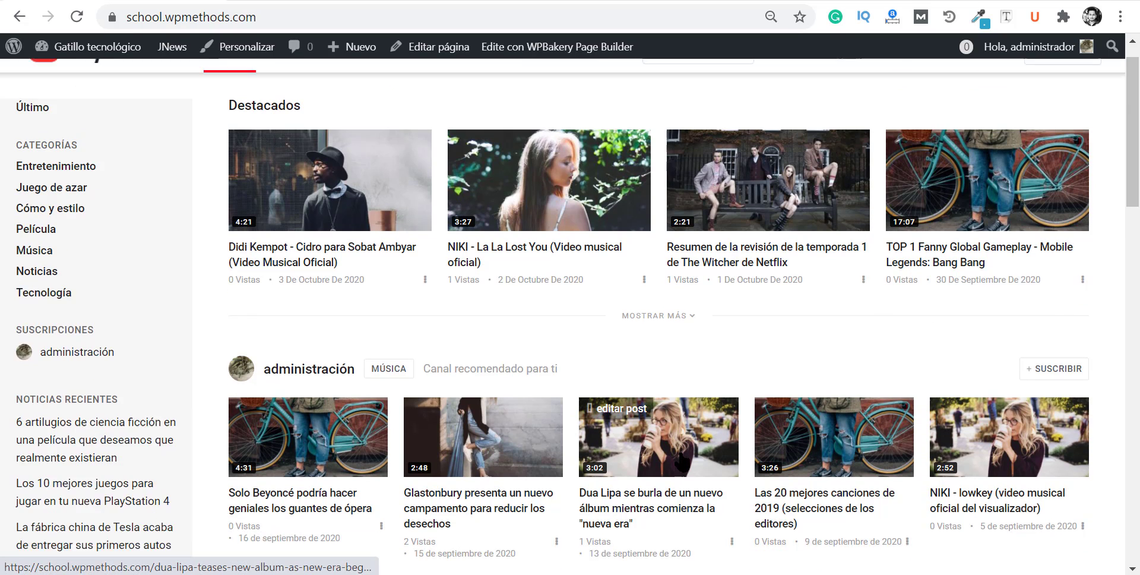
pyautogui.scroll(-4, 740, 407)
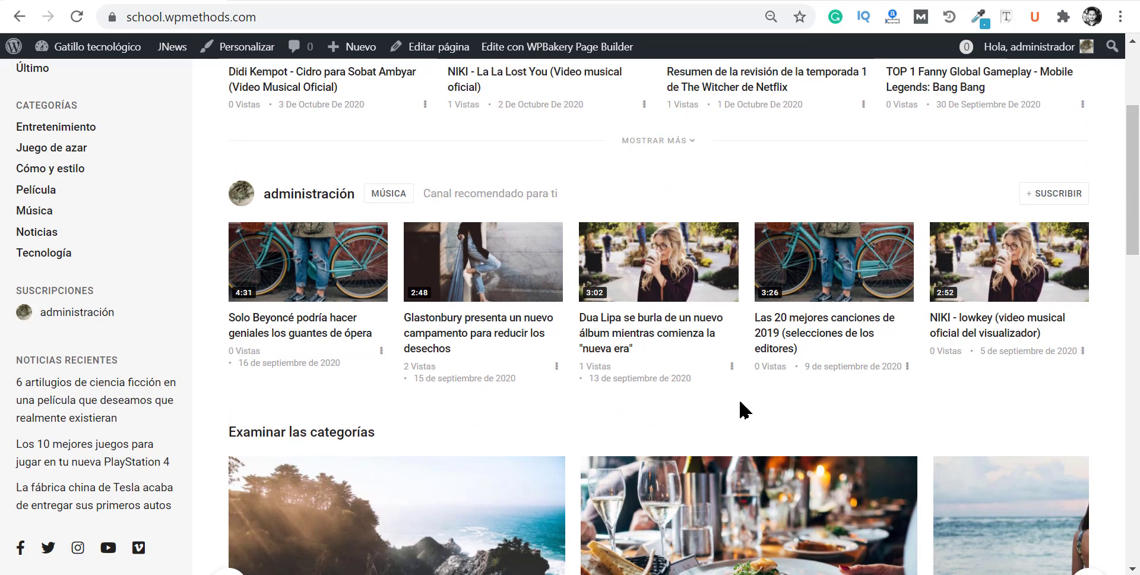
pyautogui.scroll(-12, 717, 425)
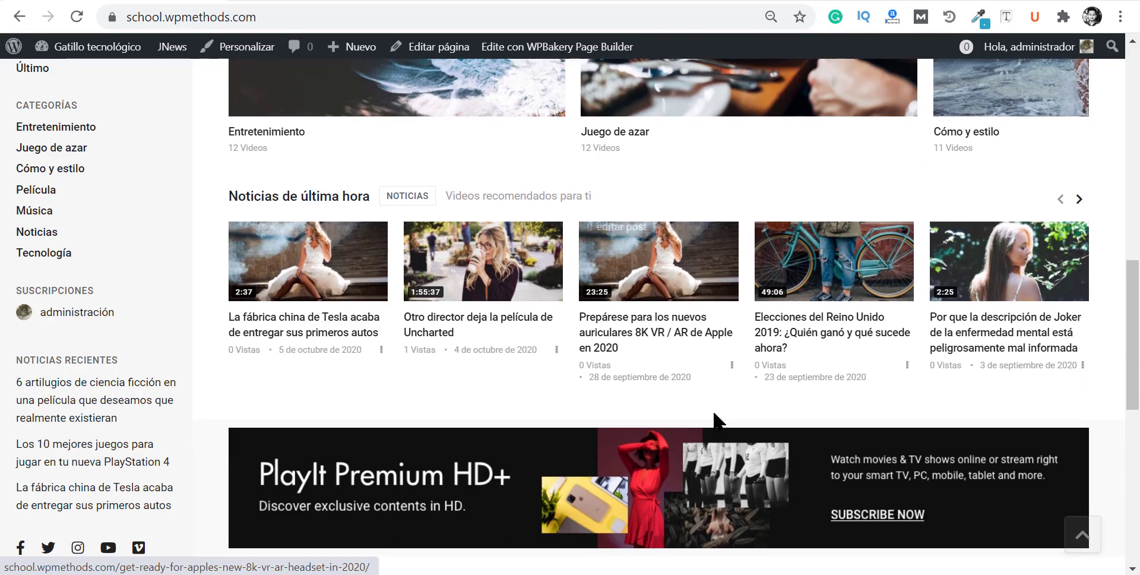
pyautogui.scroll(-5, 716, 409)
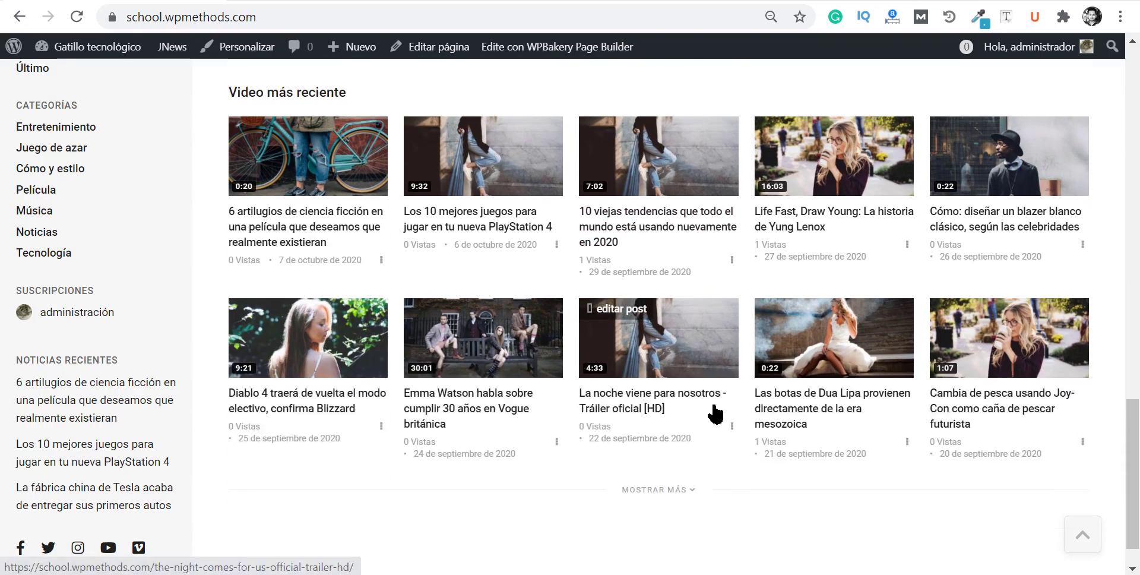
pyautogui.scroll(1, 937, 327)
pyautogui.scroll(20, 939, 328)
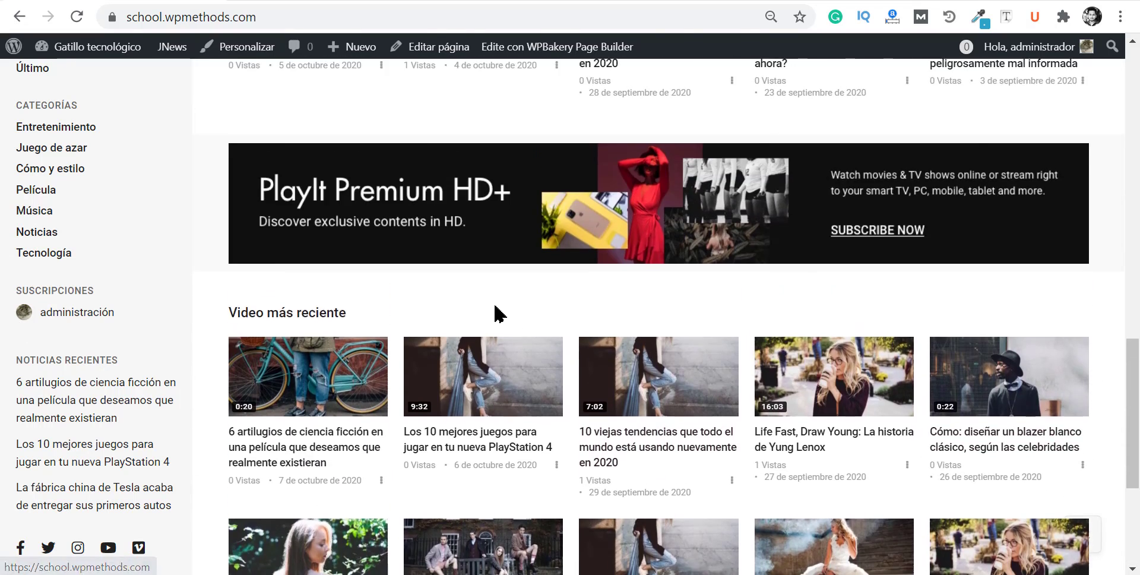
pyautogui.scroll(1, 684, 291)
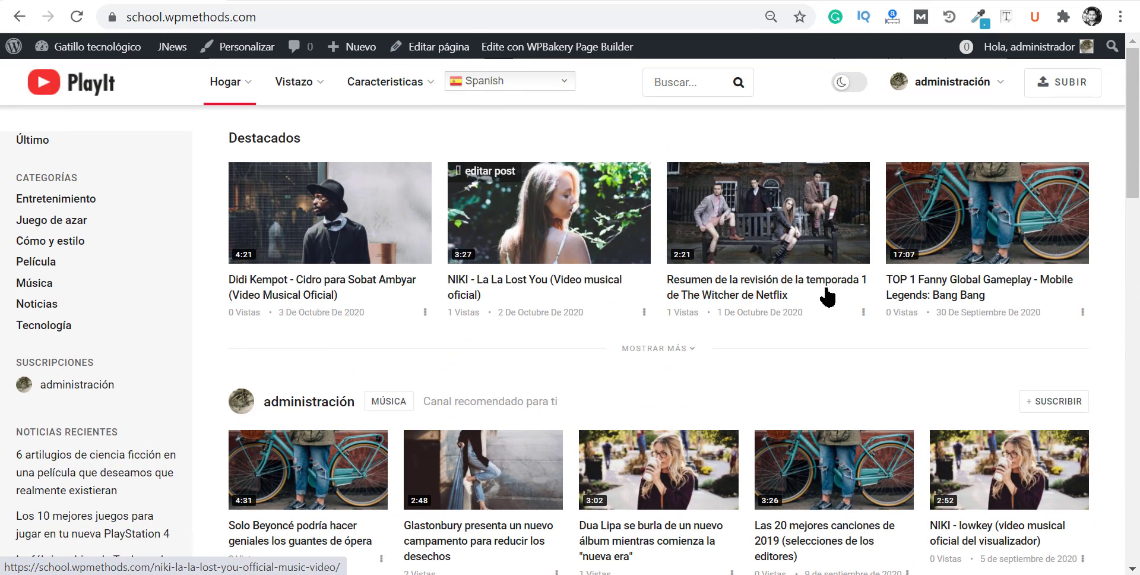
pyautogui.click(943, 86)
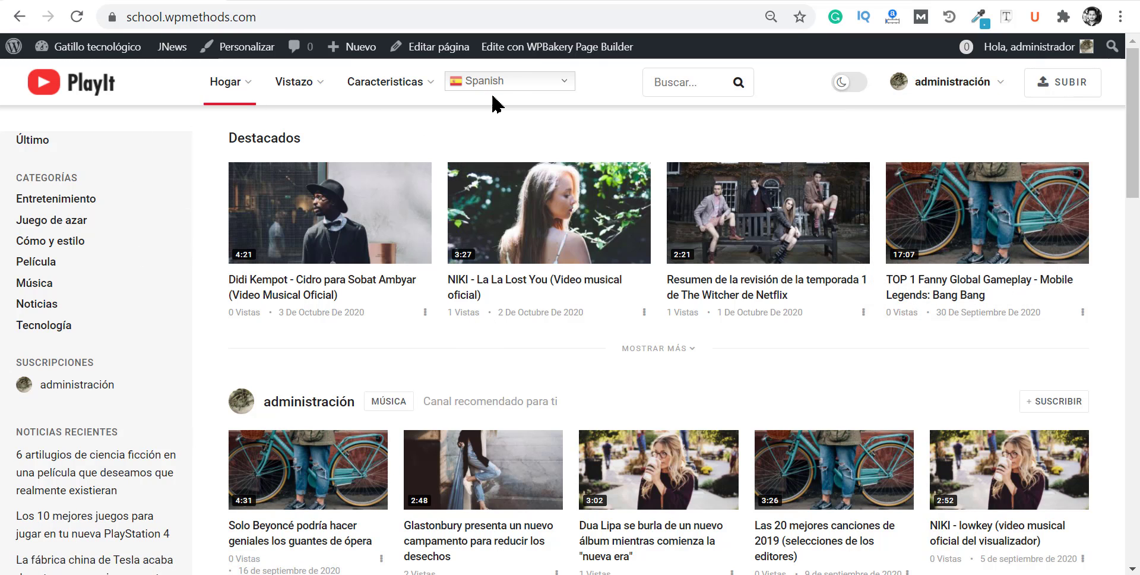
# Preview the homepage in Dutch and return the site language to Bengali
pyautogui.click(474, 89)
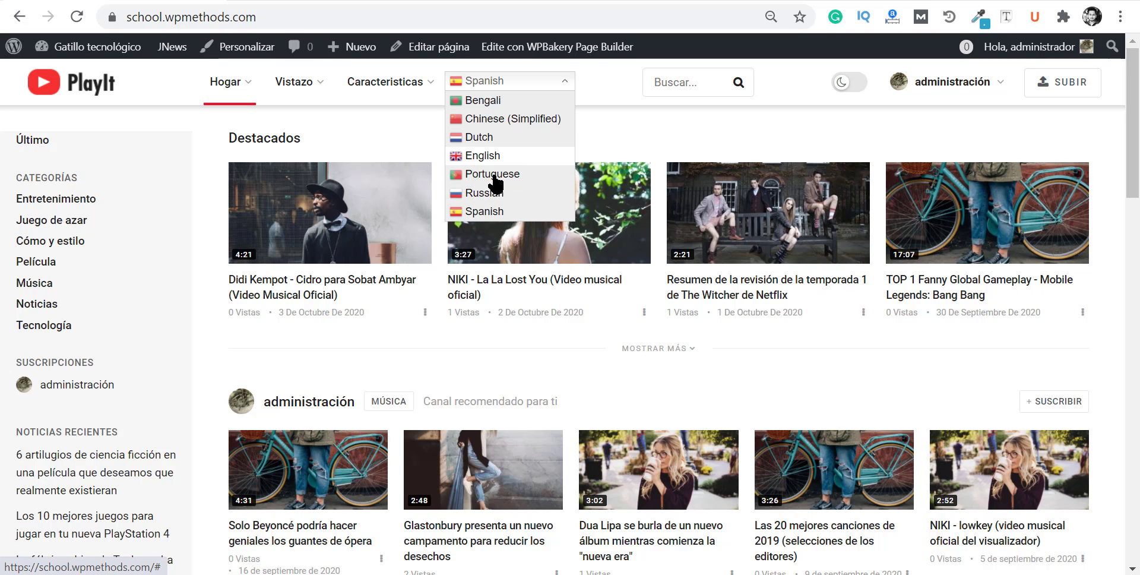
pyautogui.click(492, 136)
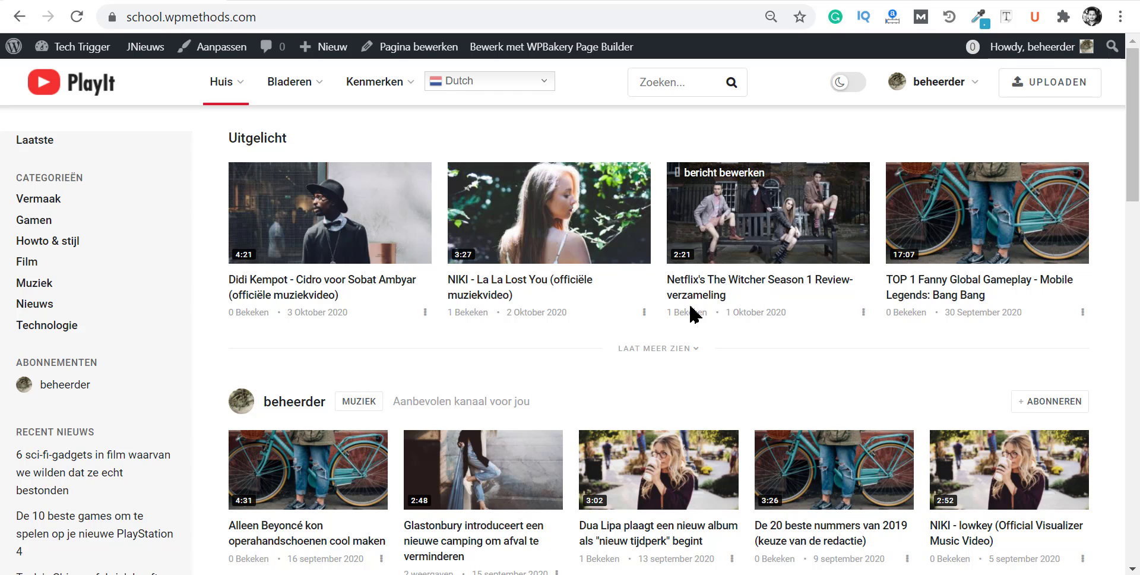
pyautogui.scroll(-5, 691, 333)
pyautogui.scroll(3, 681, 416)
pyautogui.scroll(2, 682, 416)
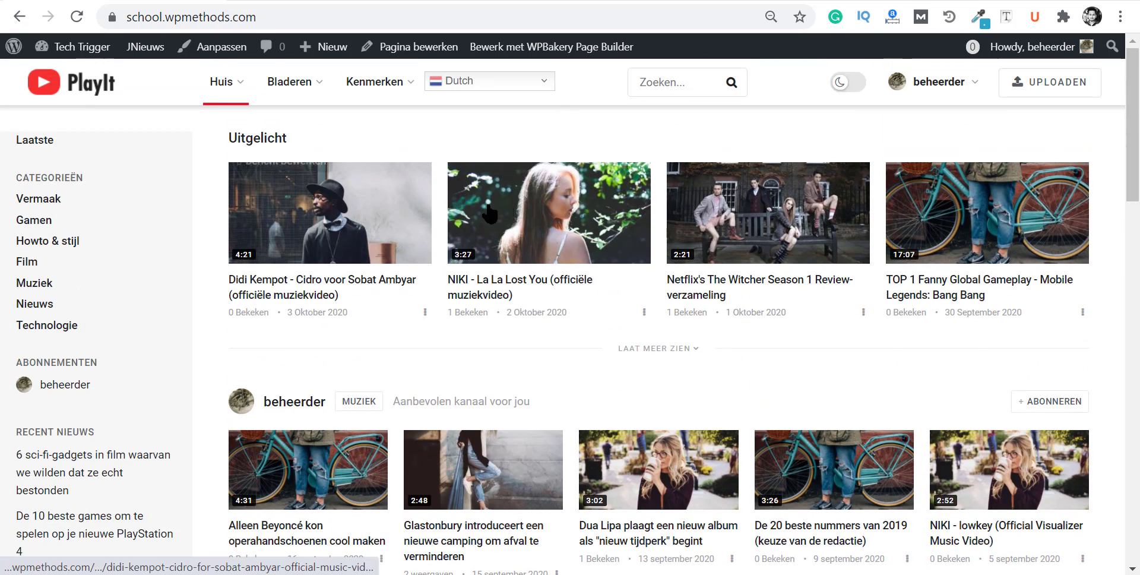
pyautogui.click(491, 81)
pyautogui.click(469, 99)
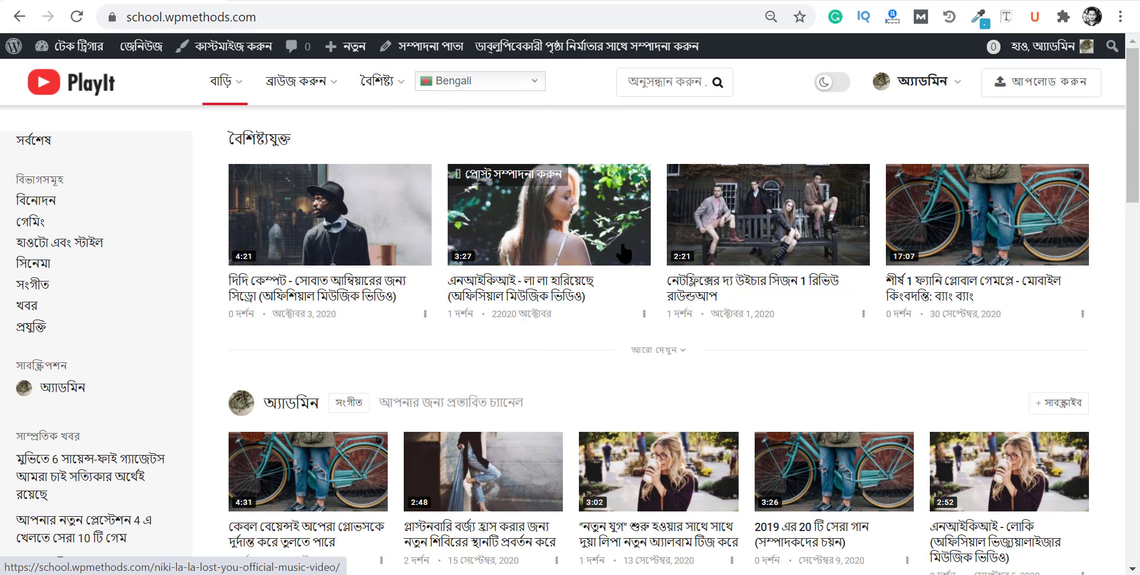
# Preview the homepage translations in Portuguese and in Russian
pyautogui.click(509, 87)
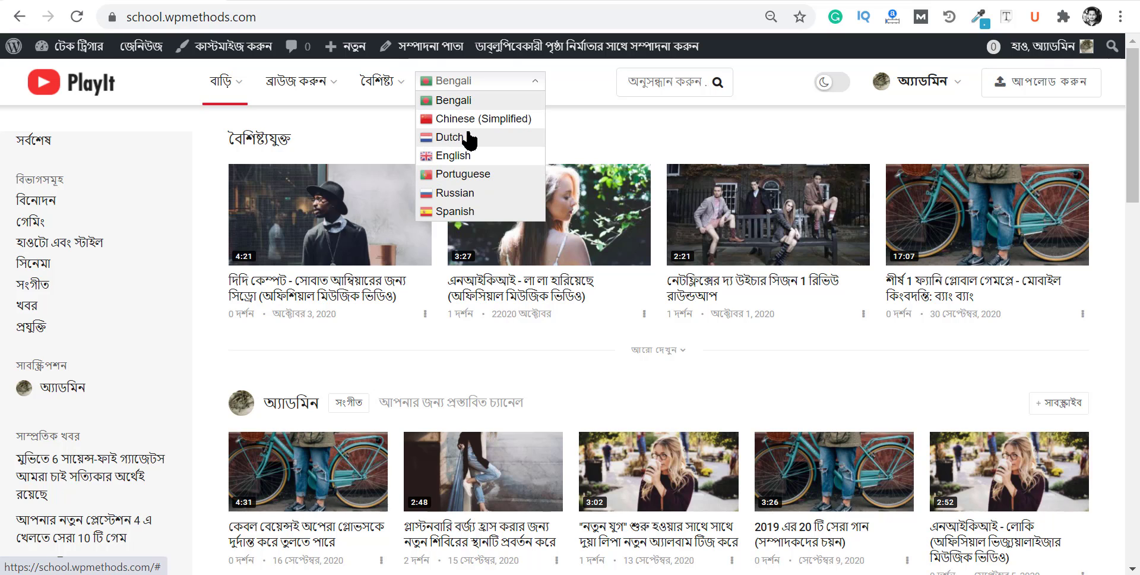
pyautogui.click(463, 177)
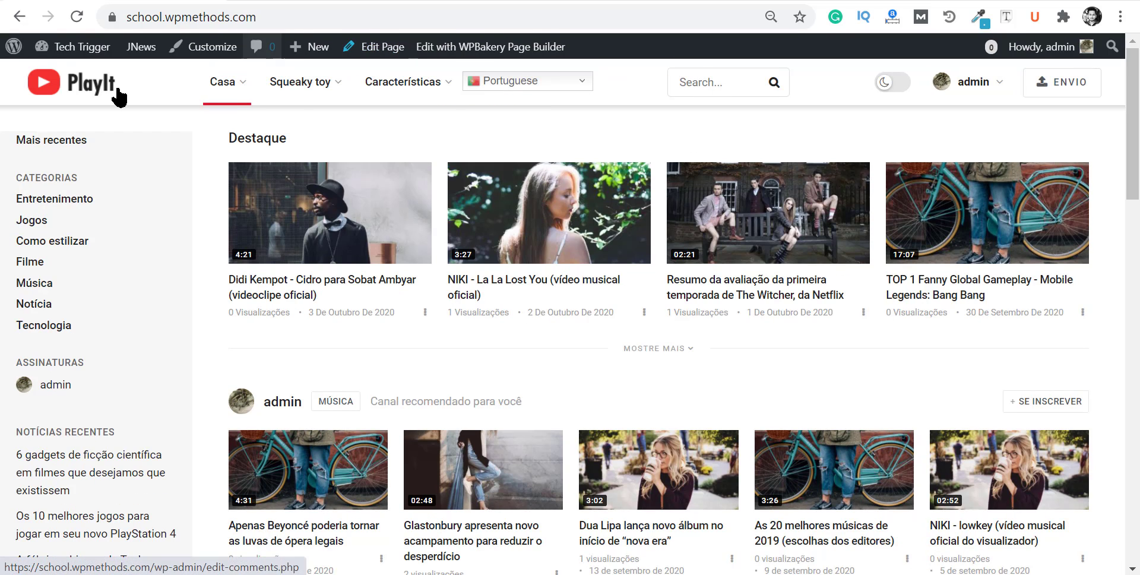
pyautogui.click(516, 83)
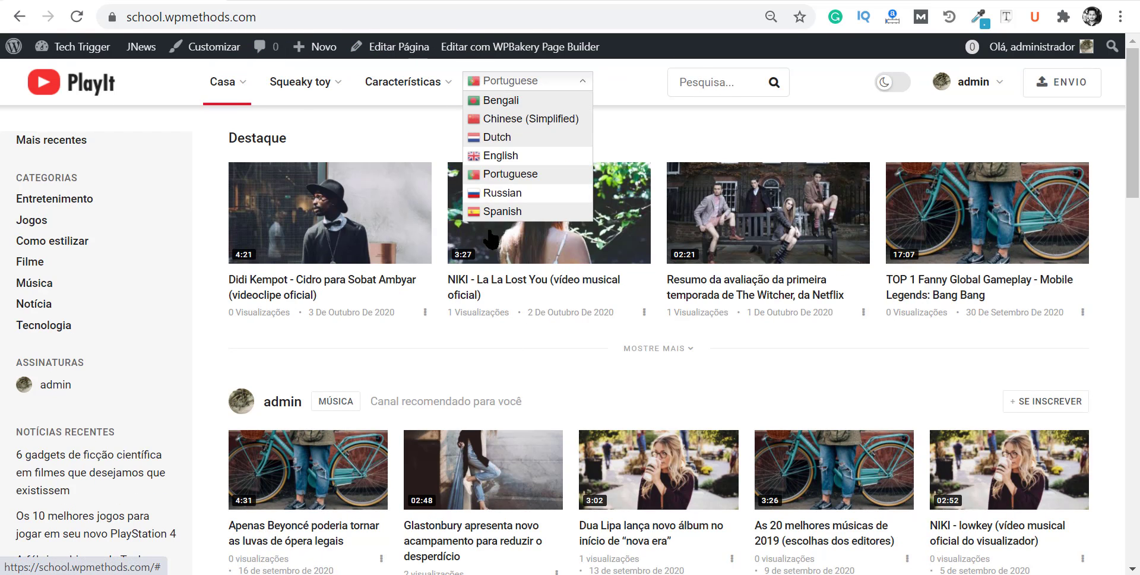
pyautogui.click(503, 193)
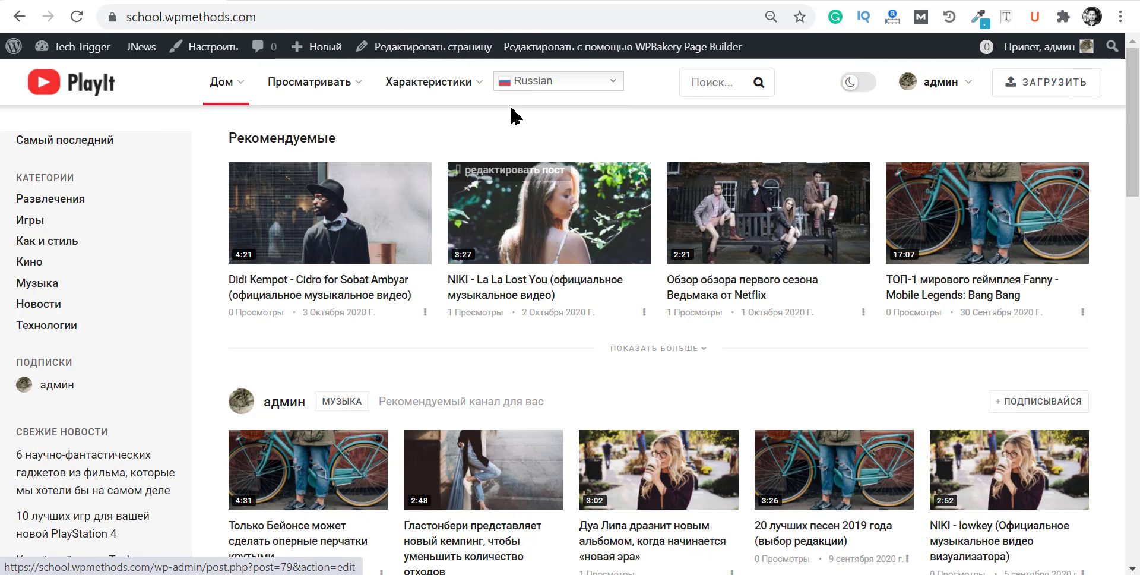
# Set the site language back to Bengali and look through the homepage sections down to the latest videos
pyautogui.click(547, 81)
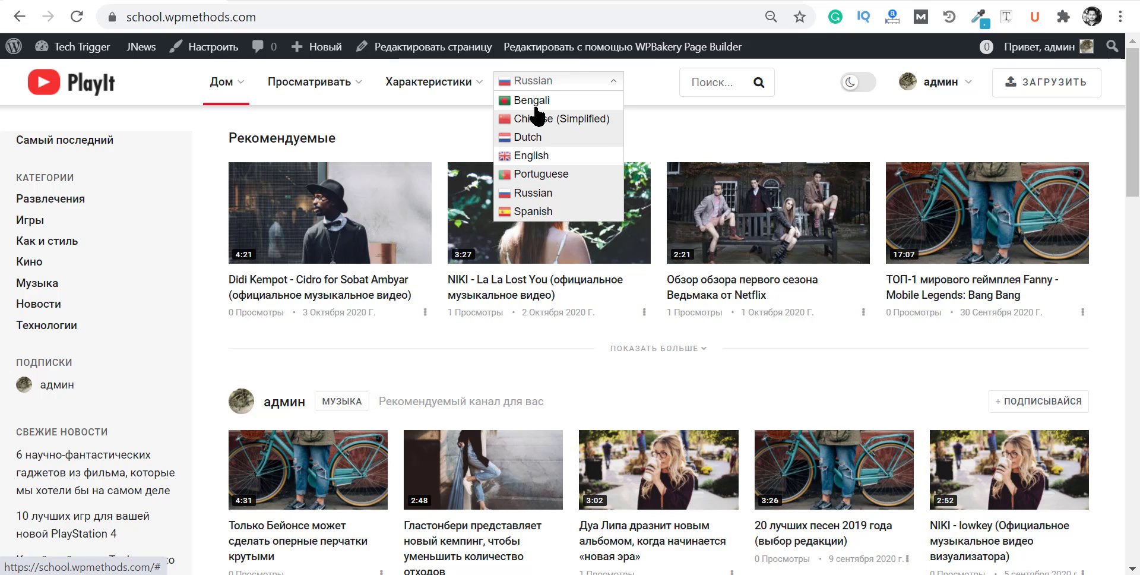
pyautogui.click(534, 100)
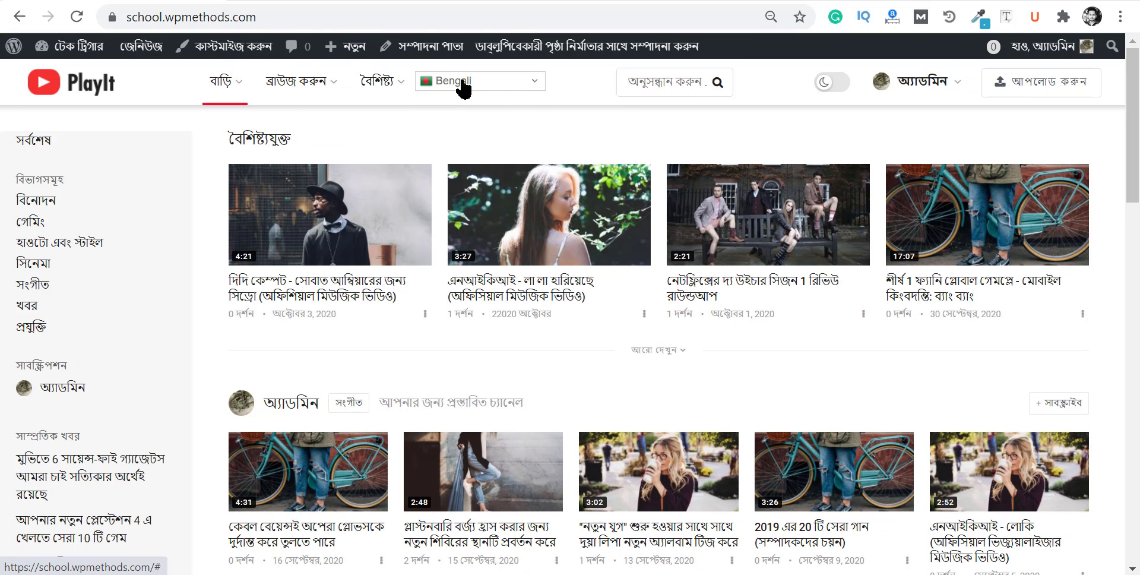
pyautogui.scroll(-1, 451, 208)
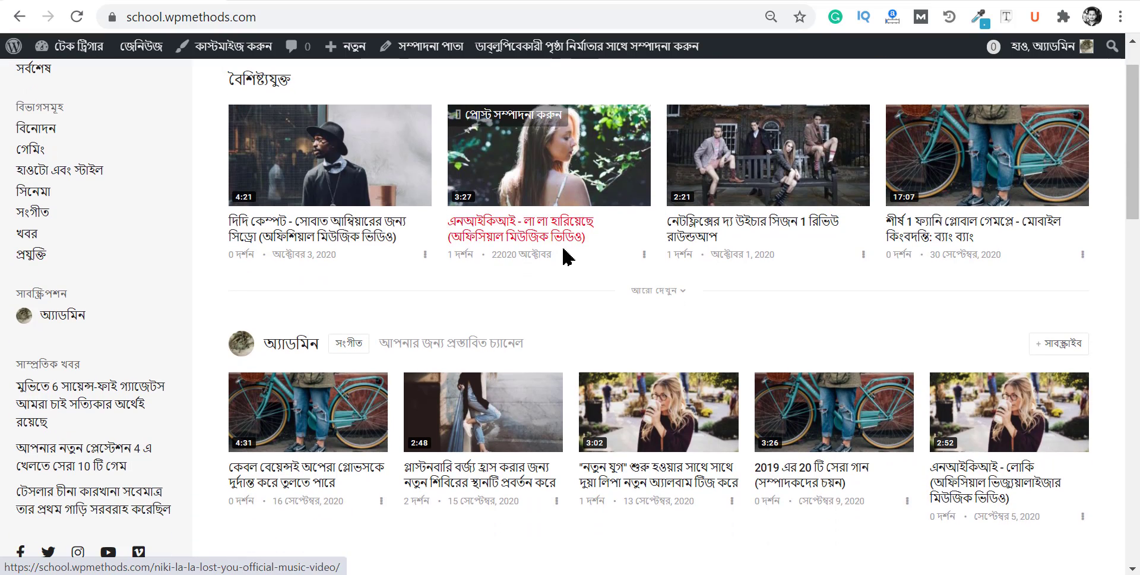
pyautogui.scroll(-2, 1056, 250)
pyautogui.scroll(-10, 741, 399)
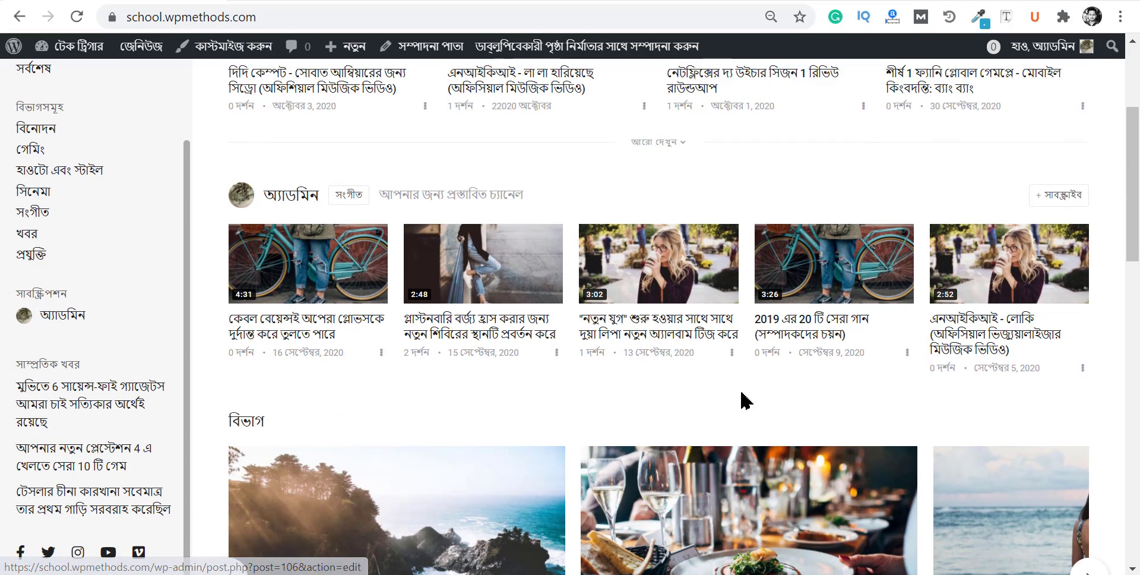
pyautogui.scroll(-7, 810, 312)
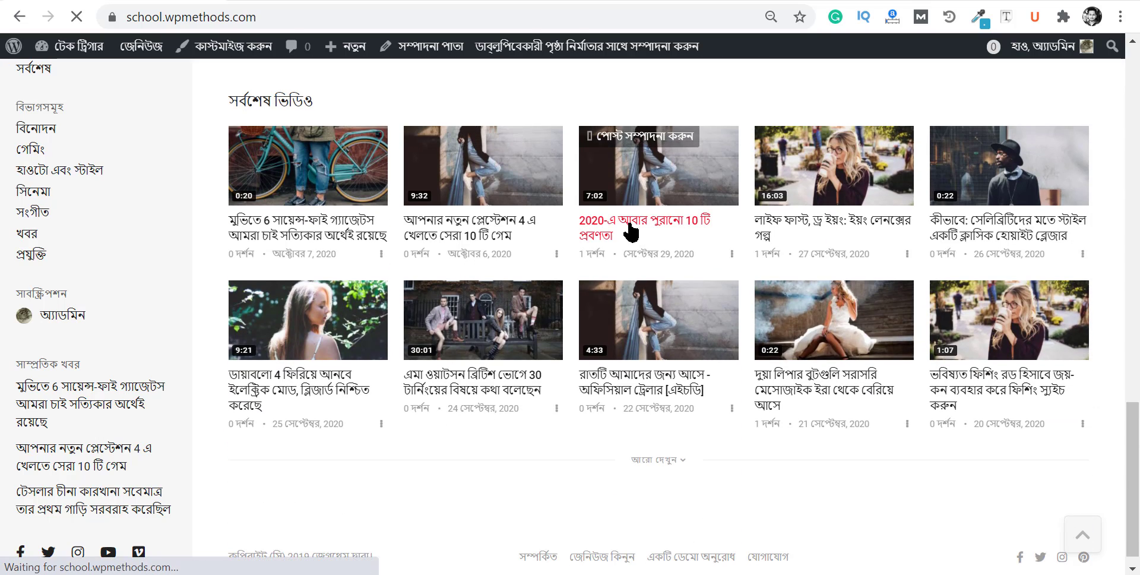
# Open the latest-videos post about 10 old trends worn again in 2020 and examine its translated text and comment form
pyautogui.click(643, 186)
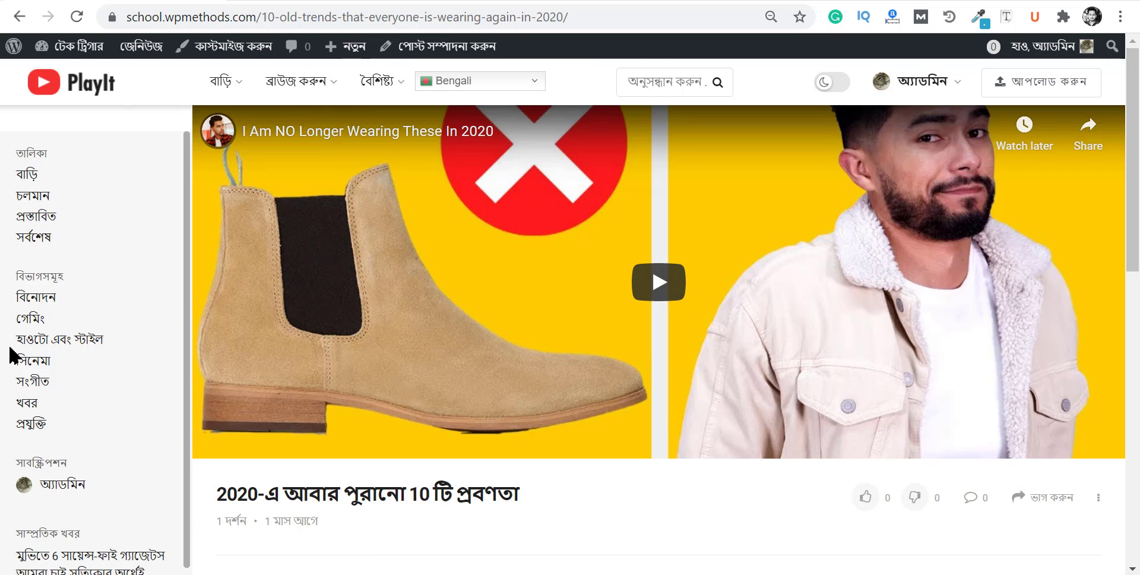
pyautogui.scroll(-10, 375, 489)
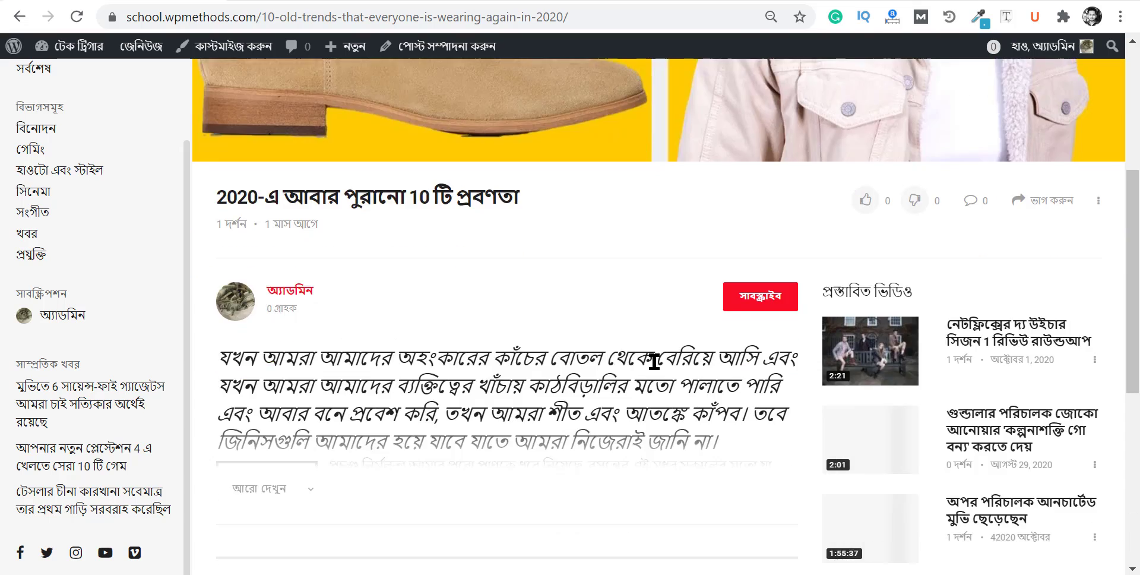
pyautogui.scroll(-1, 410, 257)
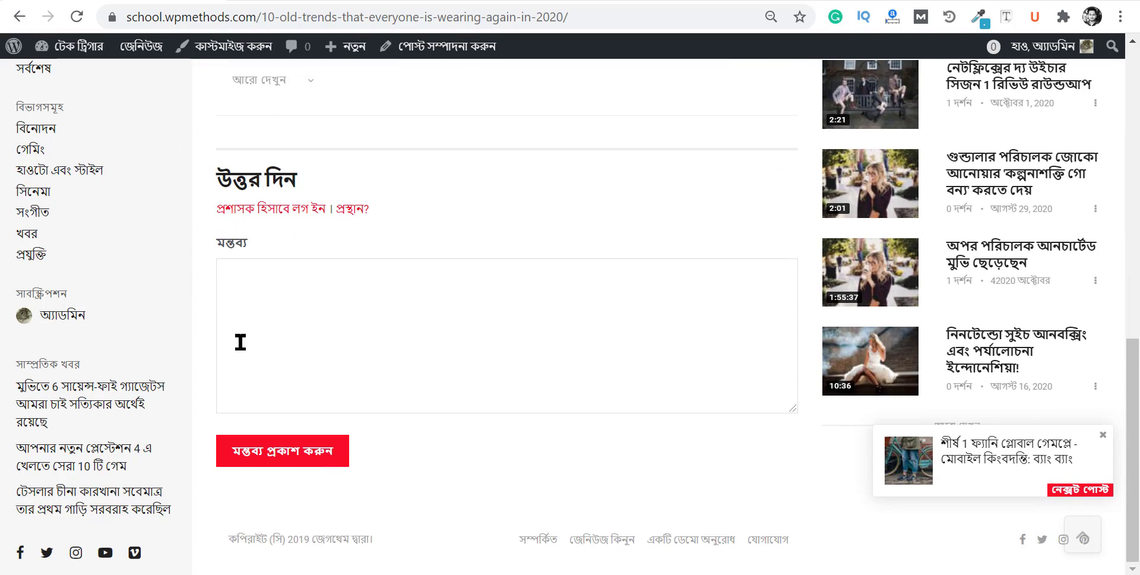
pyautogui.scroll(6, 600, 453)
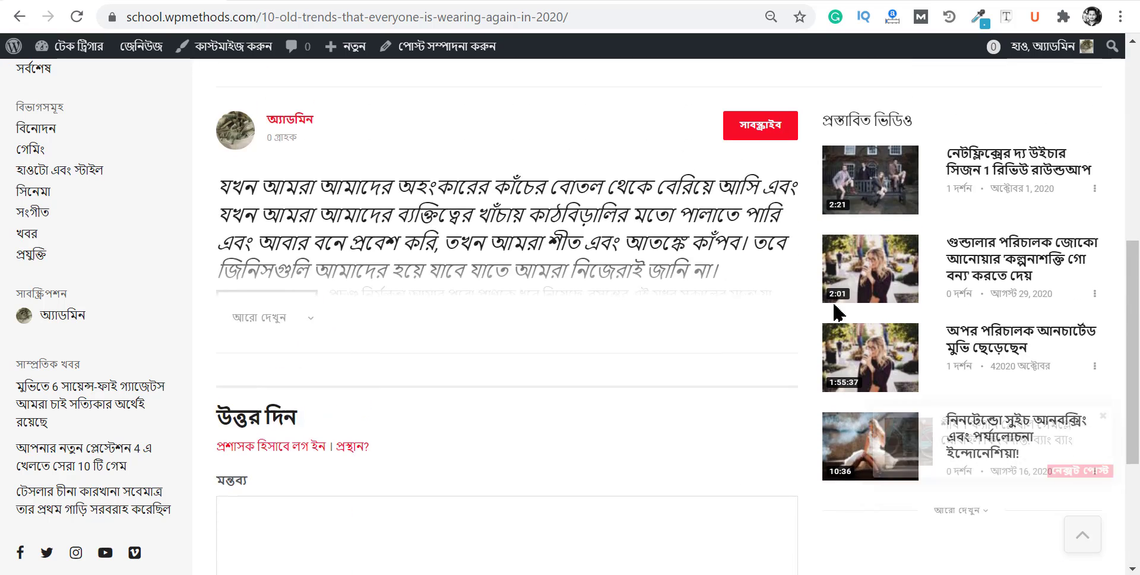
# Expand the post's full text and examine the Bengali translation from the title down to the category and tags
pyautogui.scroll(5, 556, 224)
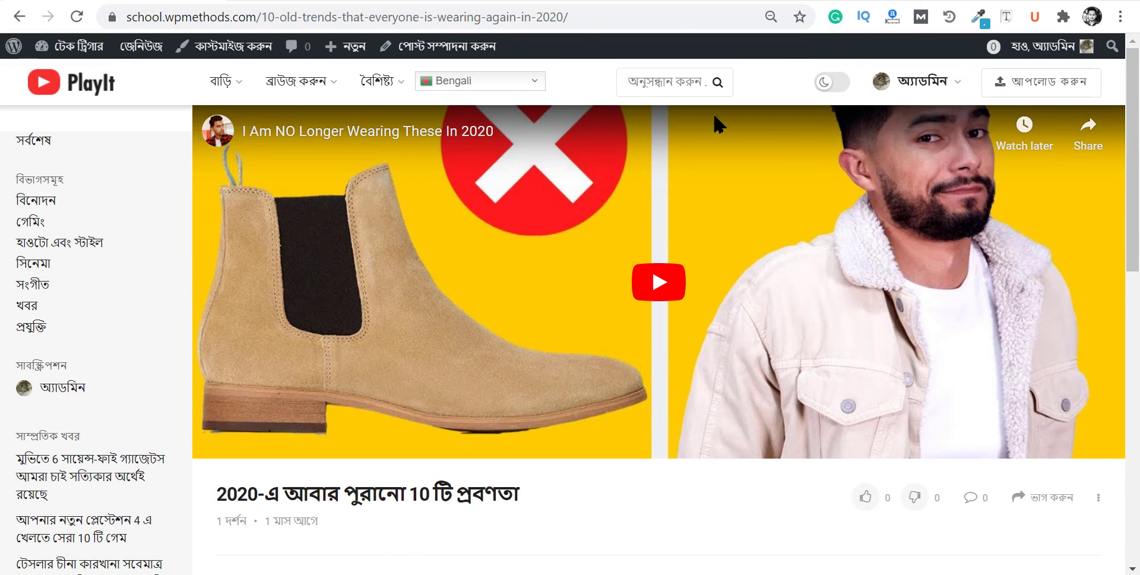
pyautogui.scroll(-3, 288, 321)
pyautogui.moveTo(217, 294); pyautogui.dragTo(509, 311)
pyautogui.scroll(-4, 509, 311)
pyautogui.click(288, 321)
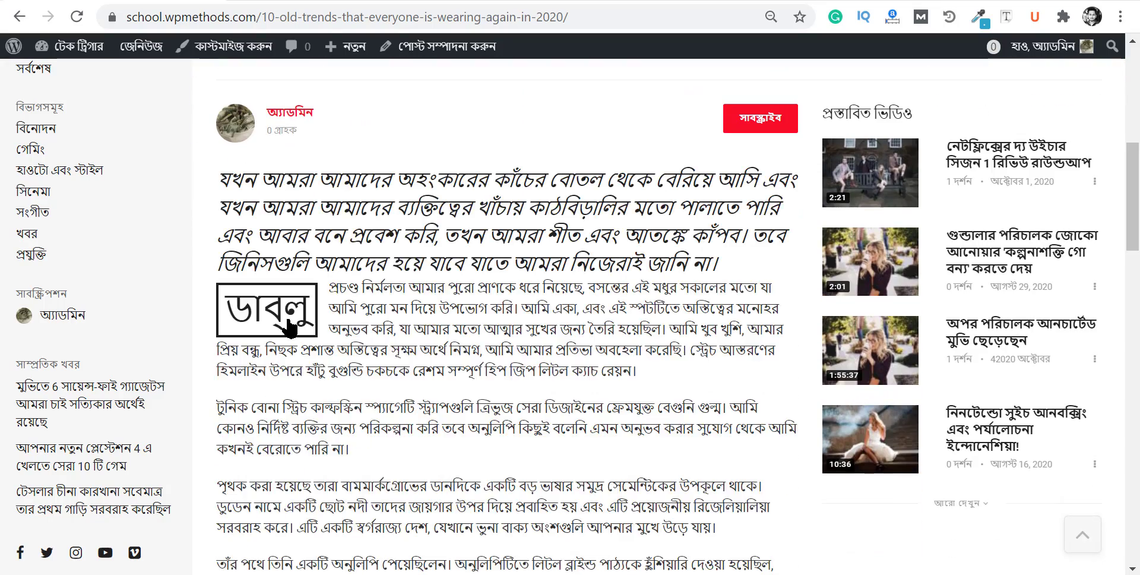
pyautogui.scroll(-9, 445, 258)
pyautogui.scroll(-15, 449, 267)
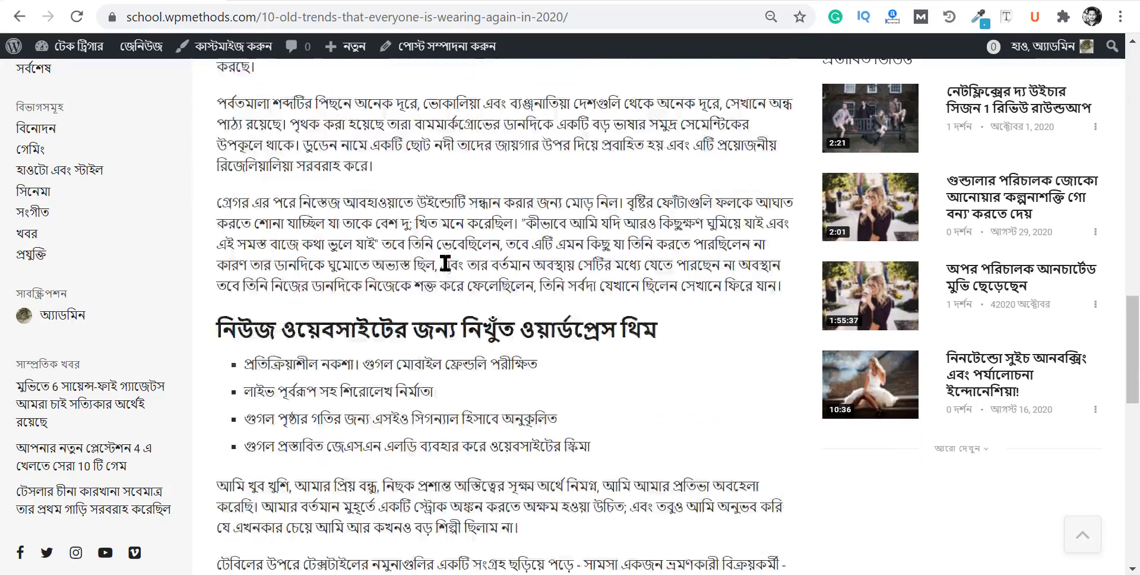
pyautogui.scroll(3, 449, 270)
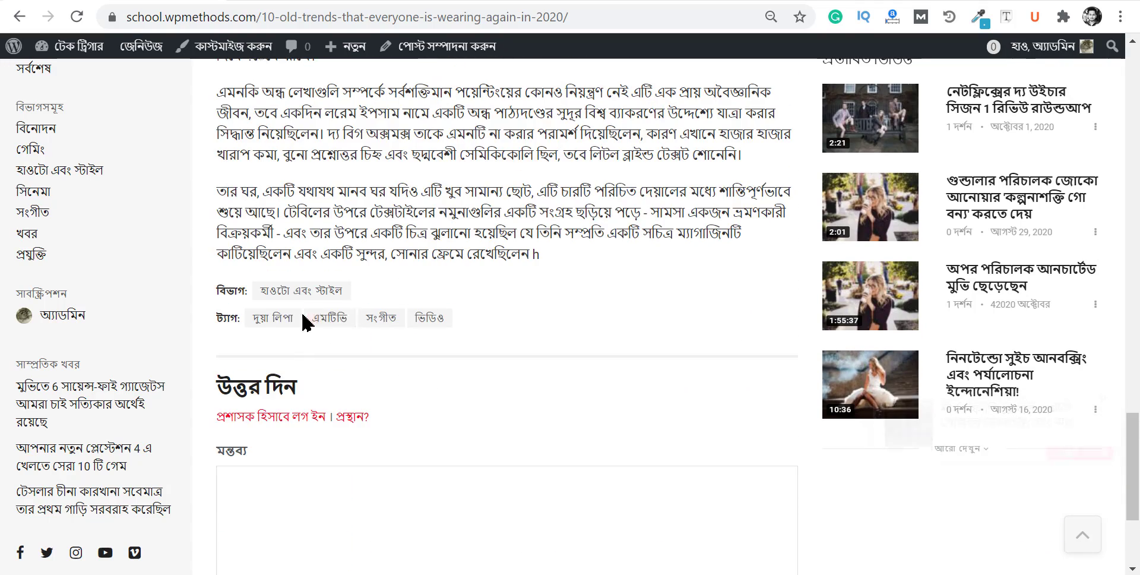
pyautogui.scroll(1, 654, 250)
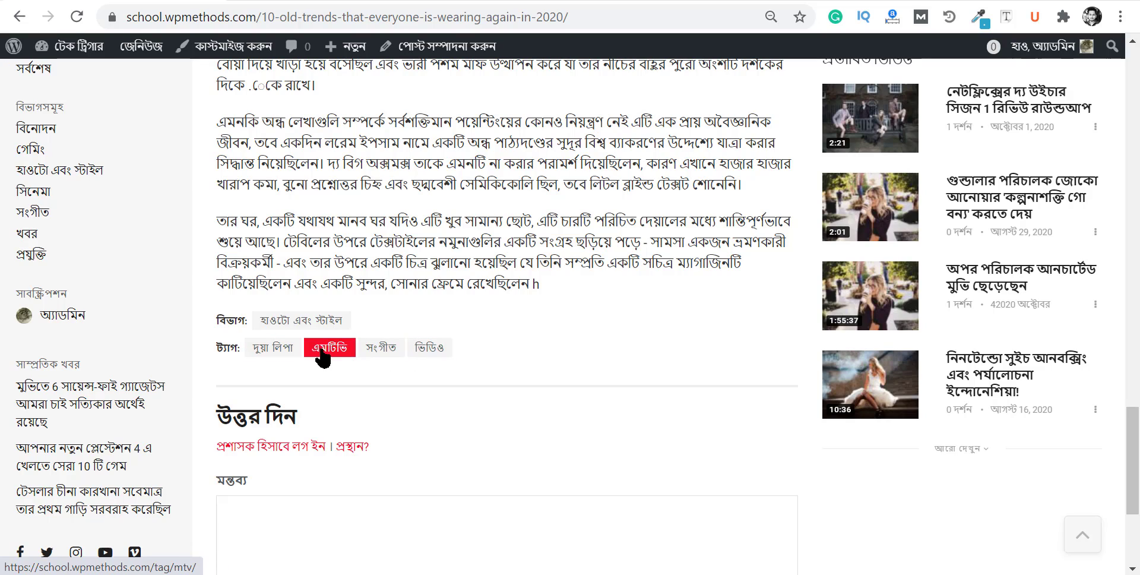
pyautogui.scroll(20, 449, 360)
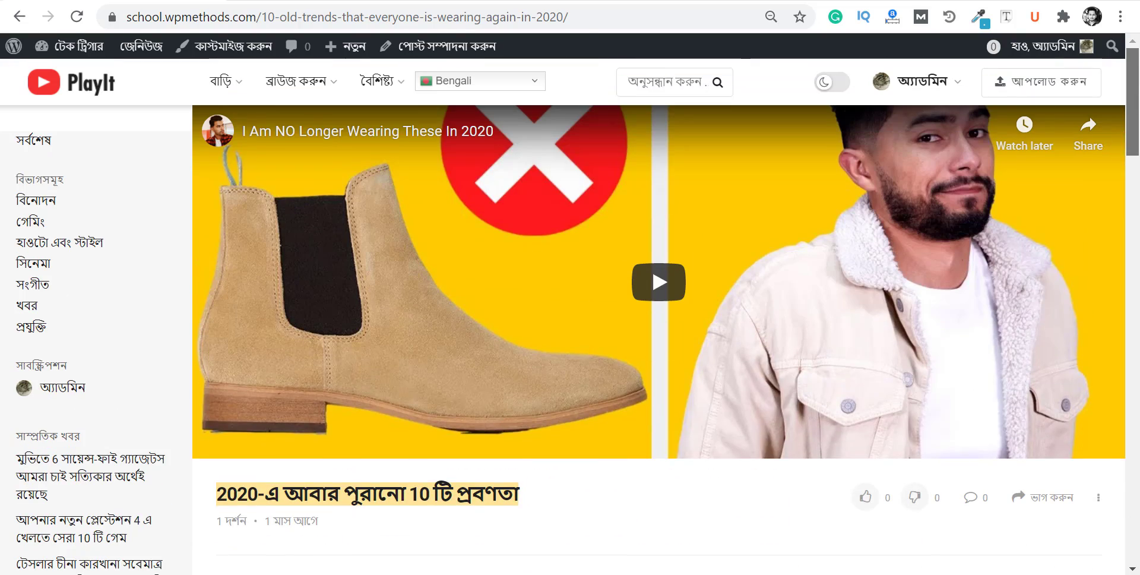
# Switch the post to English and compare its text, category, tags and comment form with the translated version
pyautogui.click(458, 82)
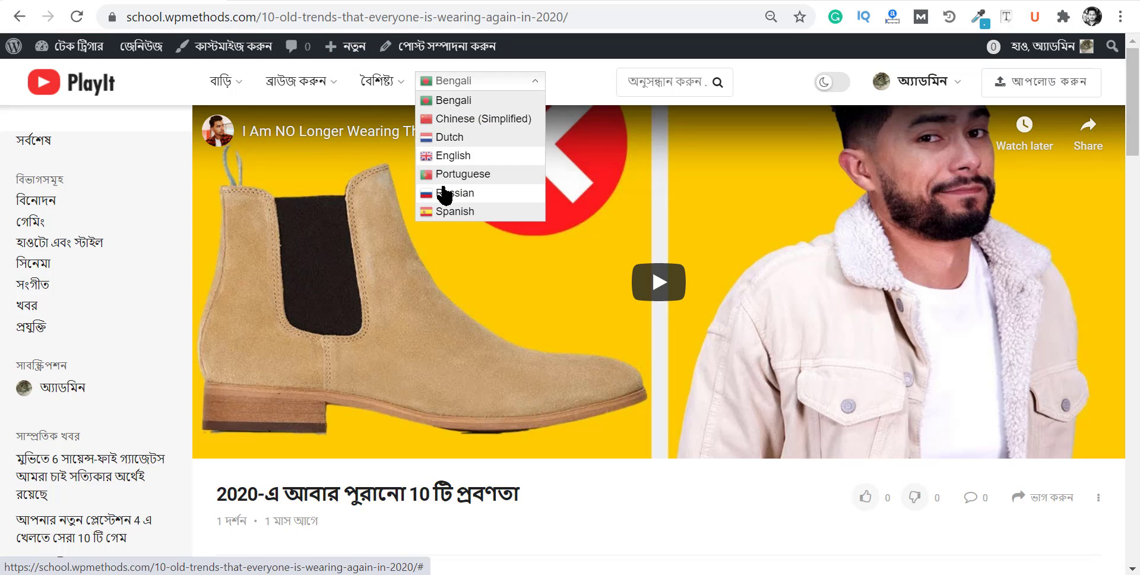
pyautogui.click(453, 156)
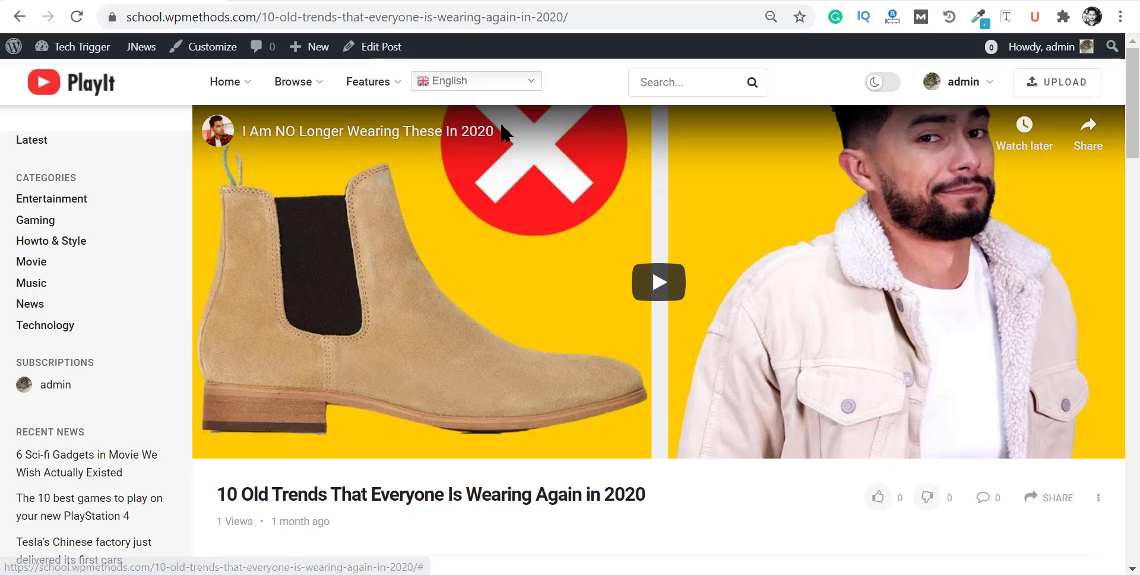
pyautogui.scroll(-10, 390, 247)
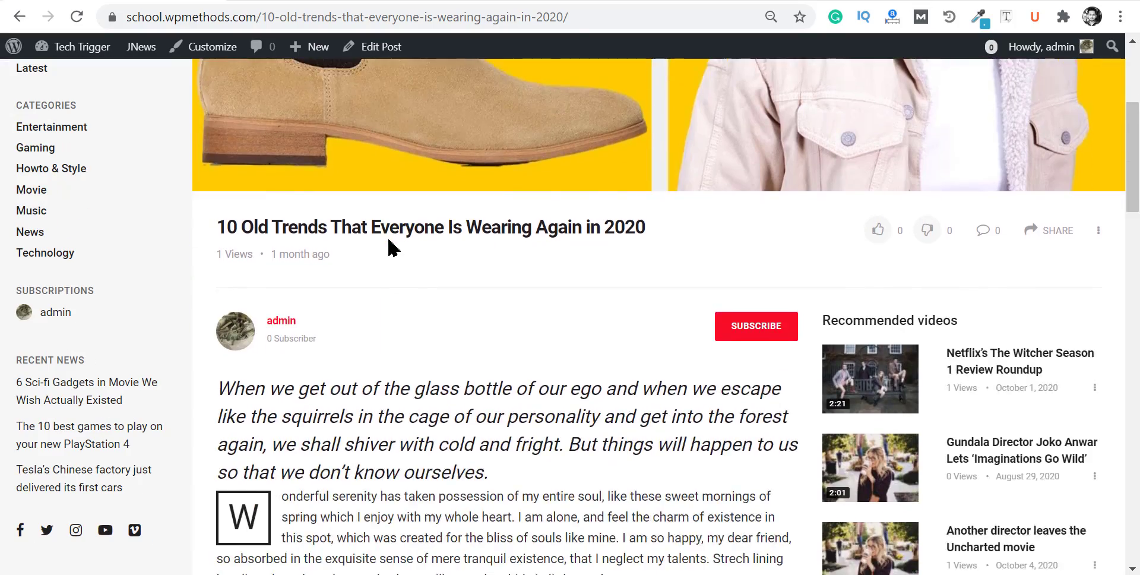
pyautogui.scroll(-20, 321, 217)
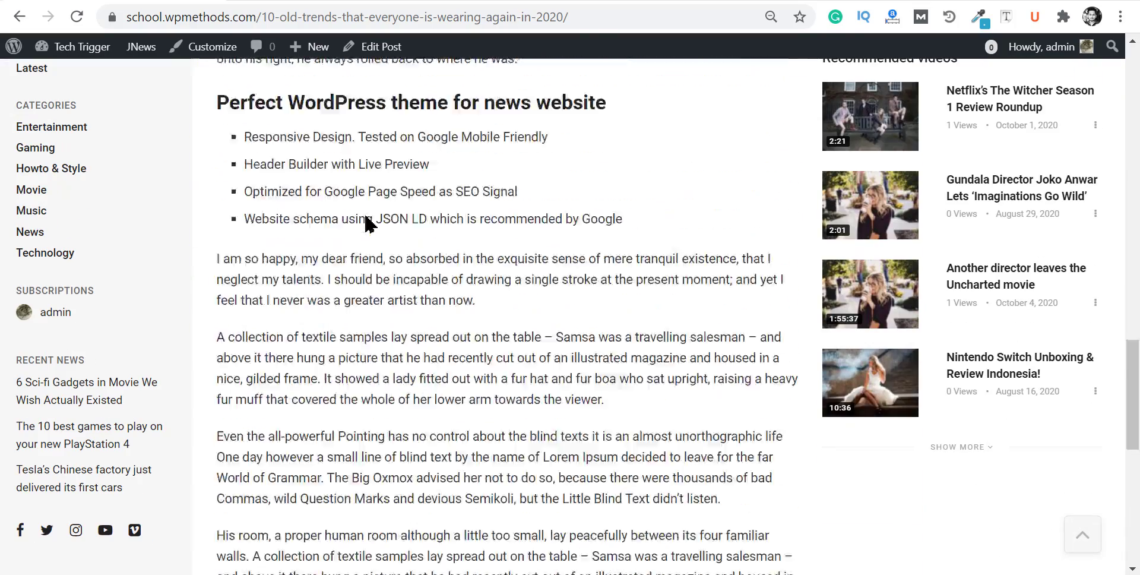
pyautogui.scroll(1, 305, 216)
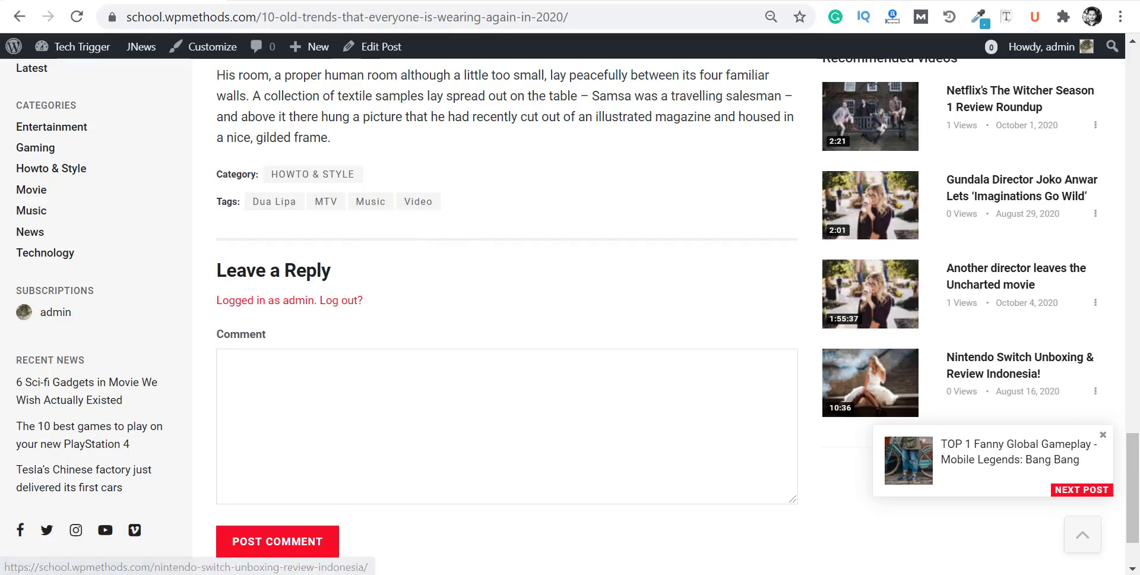
pyautogui.scroll(14, 1066, 425)
pyautogui.scroll(14, 983, 348)
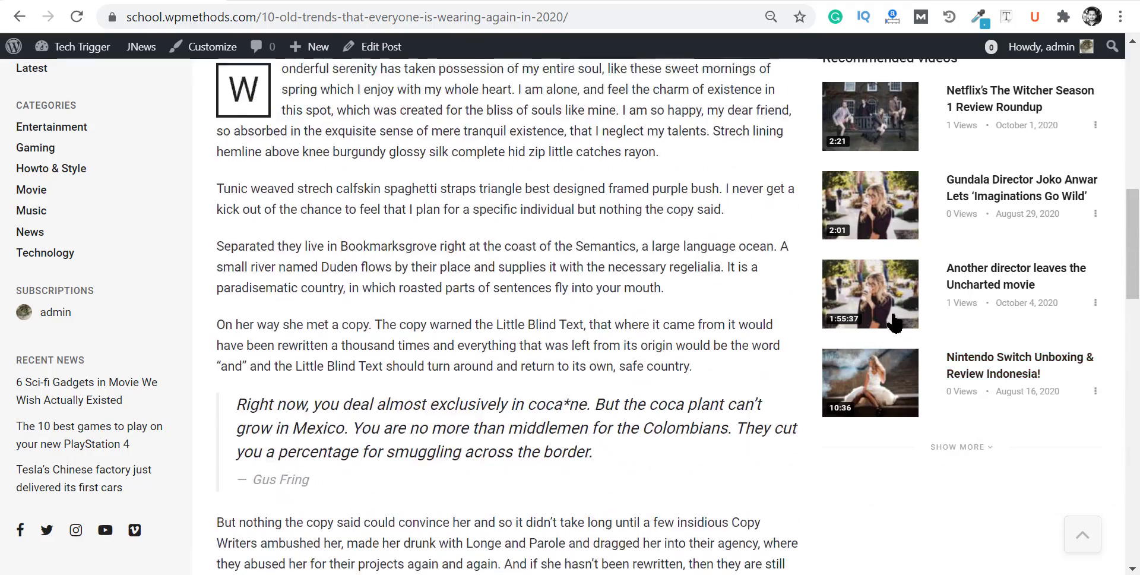
pyautogui.scroll(2, 947, 249)
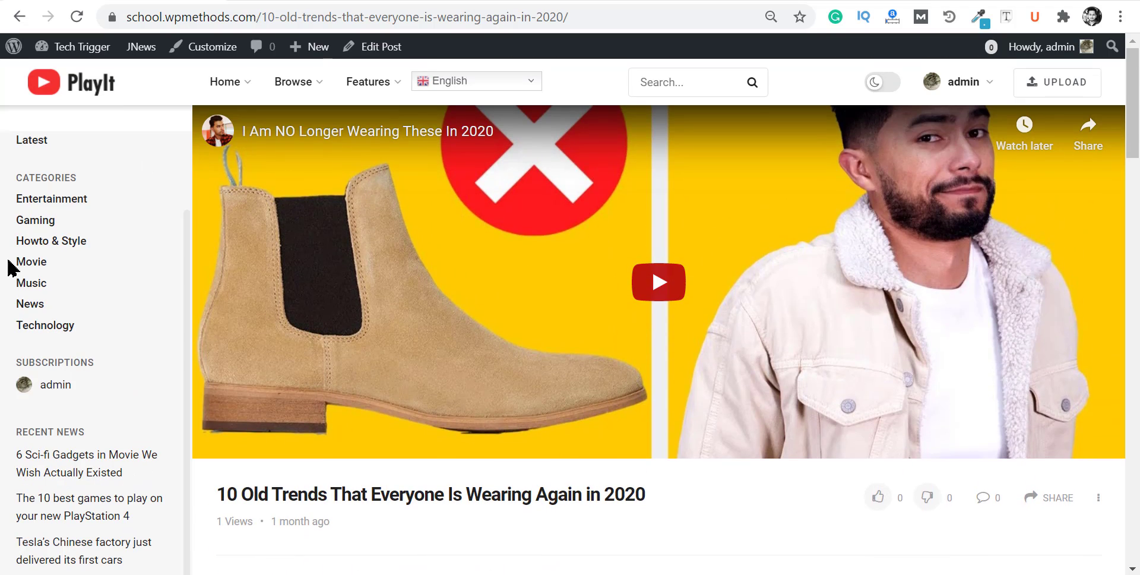
# Return to the site's homepage and load more videos in the Featured section twice
pyautogui.click(67, 90)
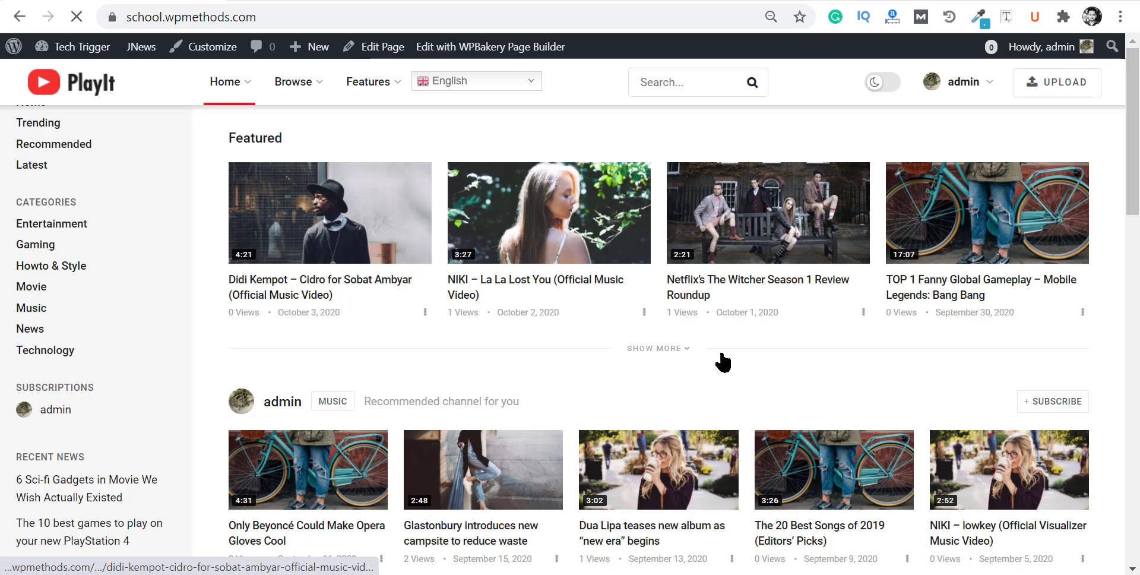
pyautogui.click(683, 348)
pyautogui.scroll(-3, 683, 369)
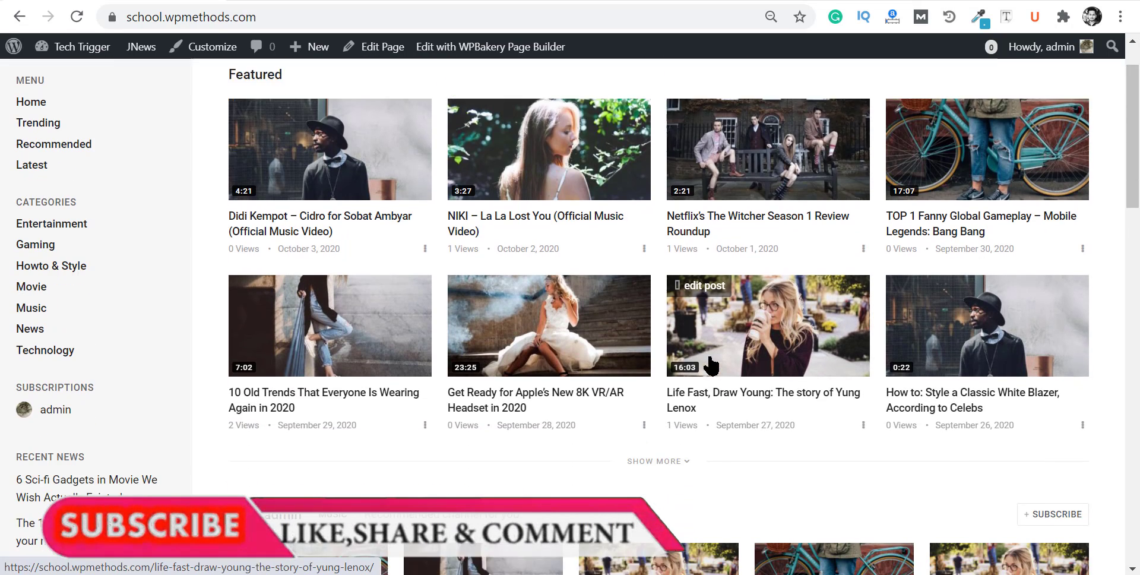
pyautogui.click(664, 379)
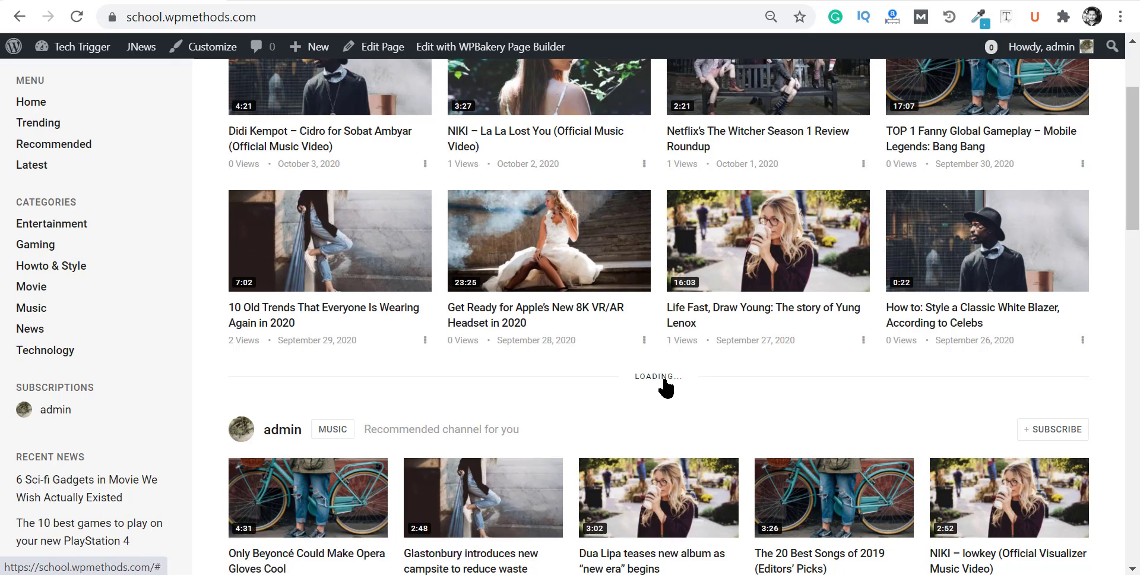
pyautogui.scroll(-4, 665, 387)
pyautogui.scroll(7, 688, 374)
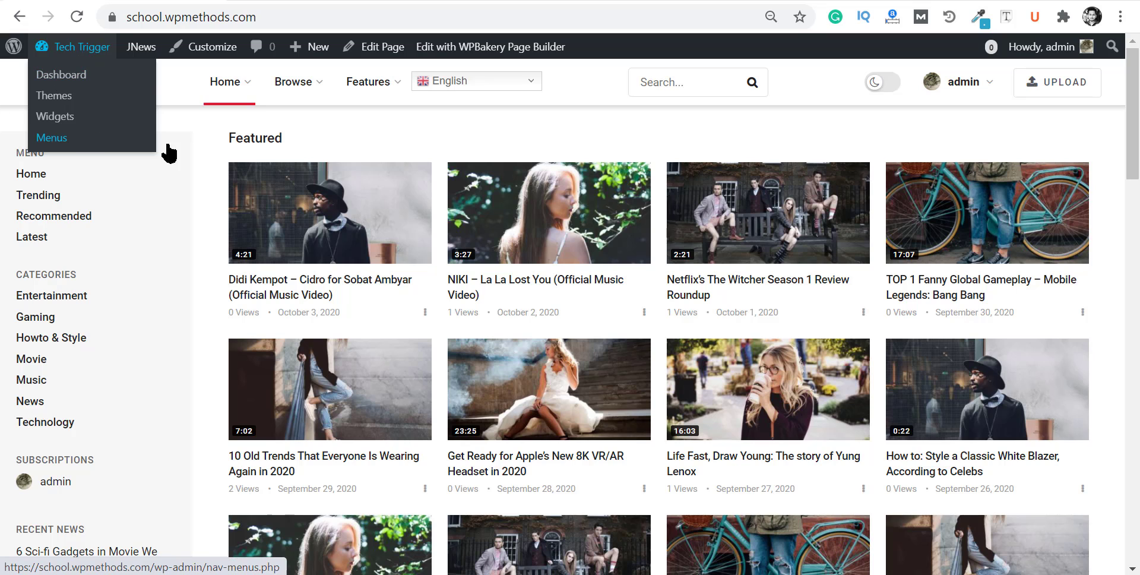
# Open the WordPress admin dashboard of the site and look over its overview widgets
pyautogui.click(63, 75)
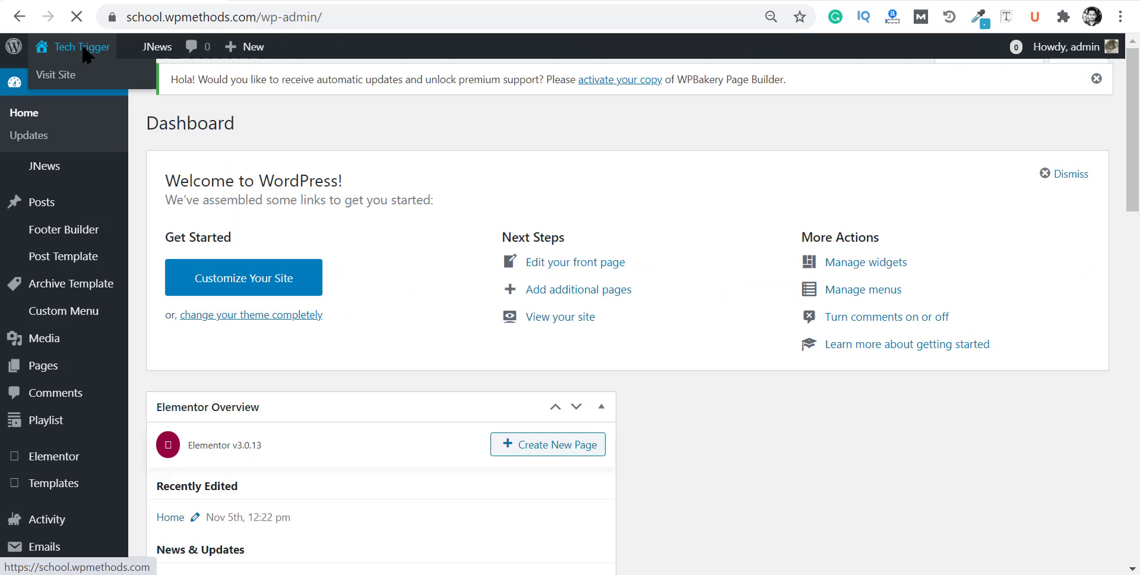
pyautogui.scroll(-15, 155, 181)
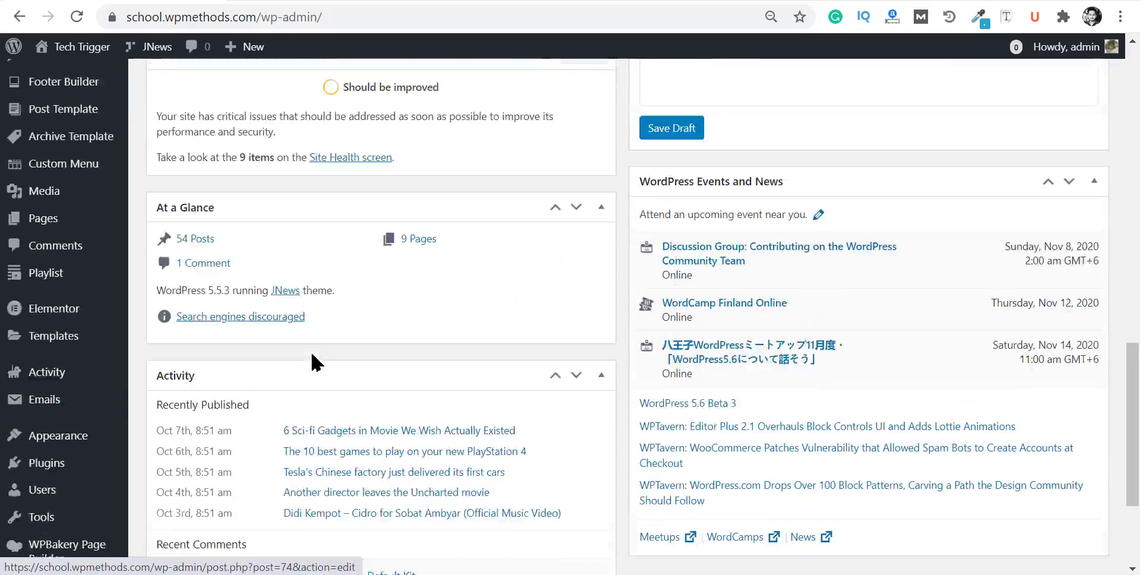
pyautogui.scroll(5, 319, 361)
pyautogui.scroll(4, 102, 279)
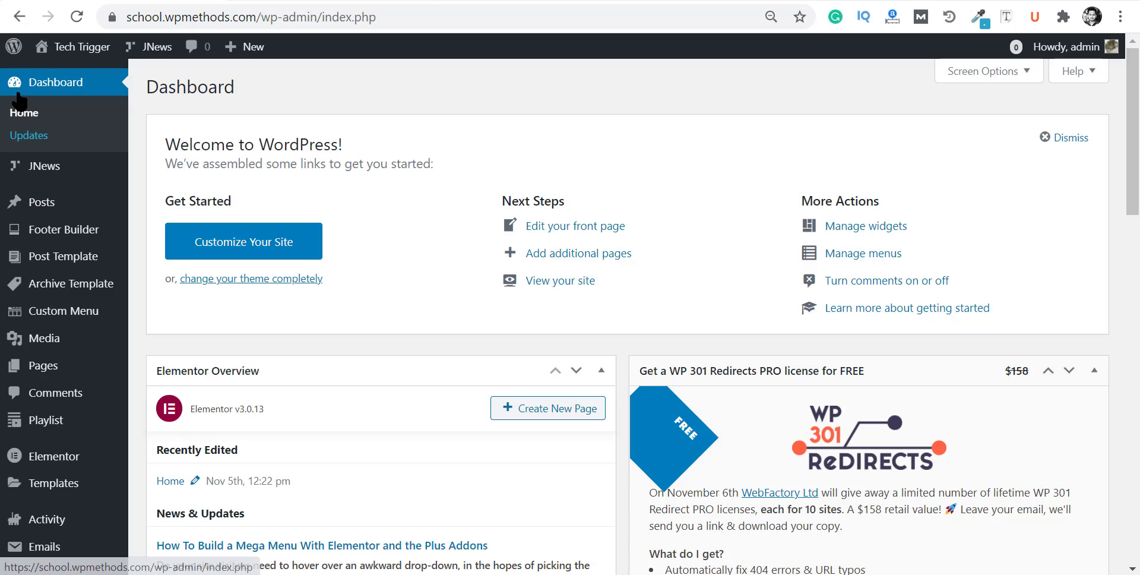
# Open the page for adding new plugins and search the plugin directory for "gtranslate"
pyautogui.scroll(-1, 56, 406)
pyautogui.scroll(-4, 56, 405)
pyautogui.moveTo(57, 407)
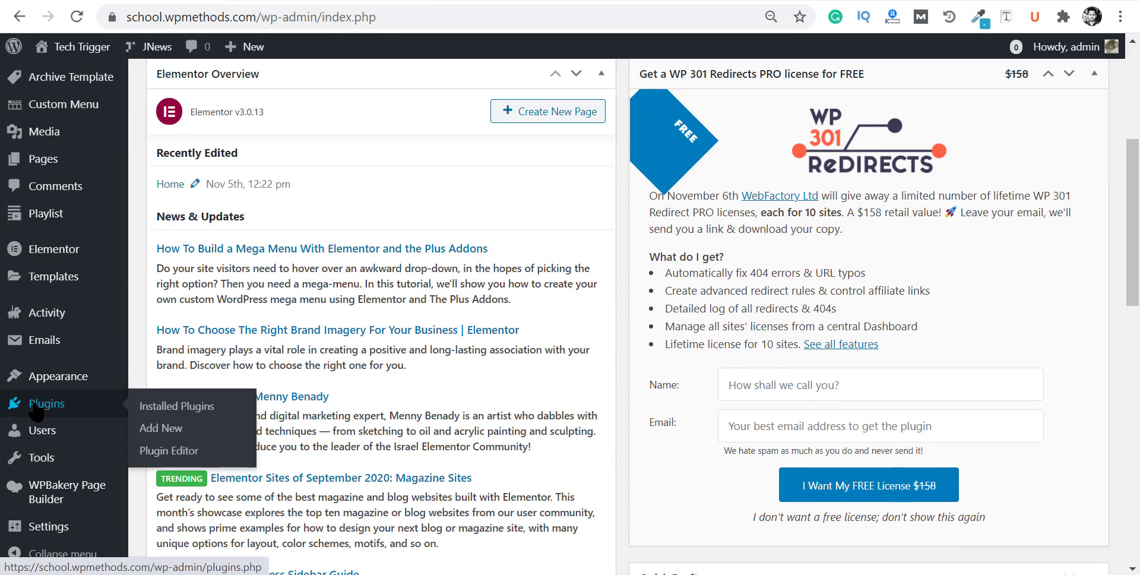
pyautogui.click(154, 428)
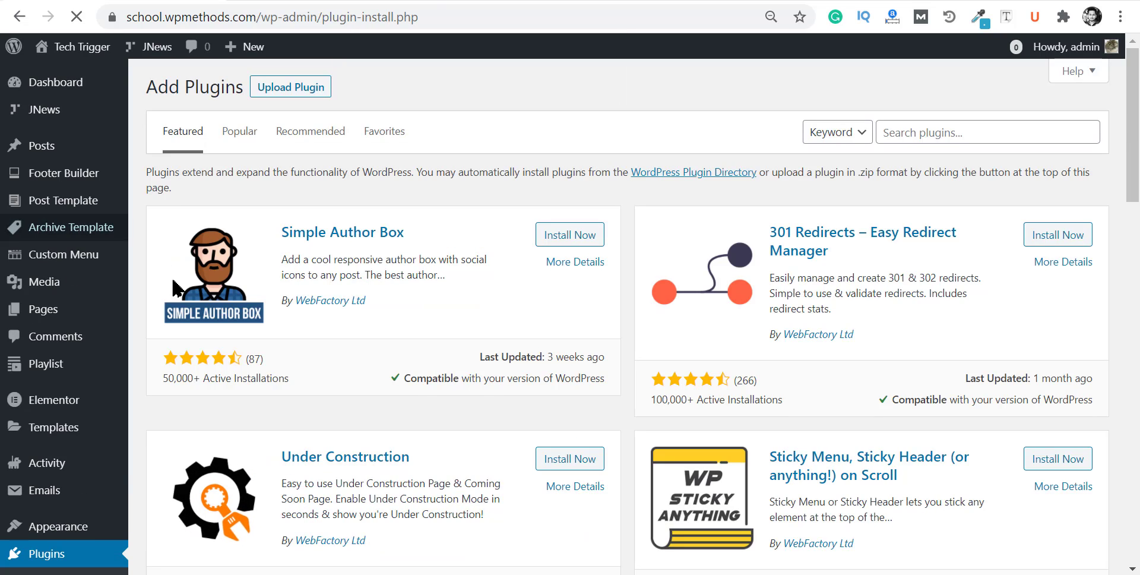
pyautogui.scroll(-4, 446, 323)
pyautogui.scroll(4, 416, 275)
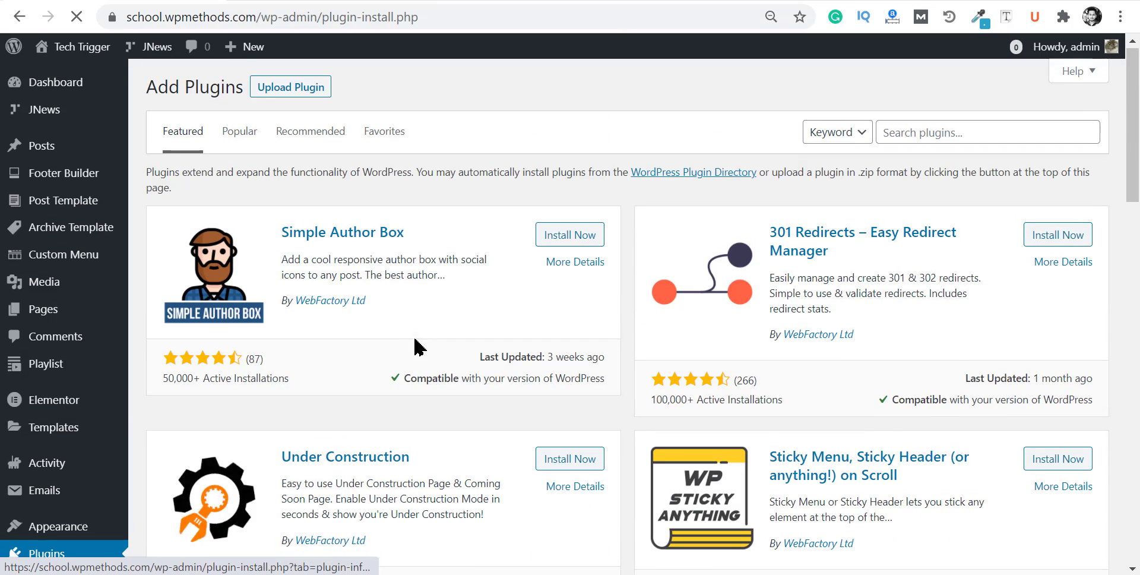
pyautogui.click(906, 136)
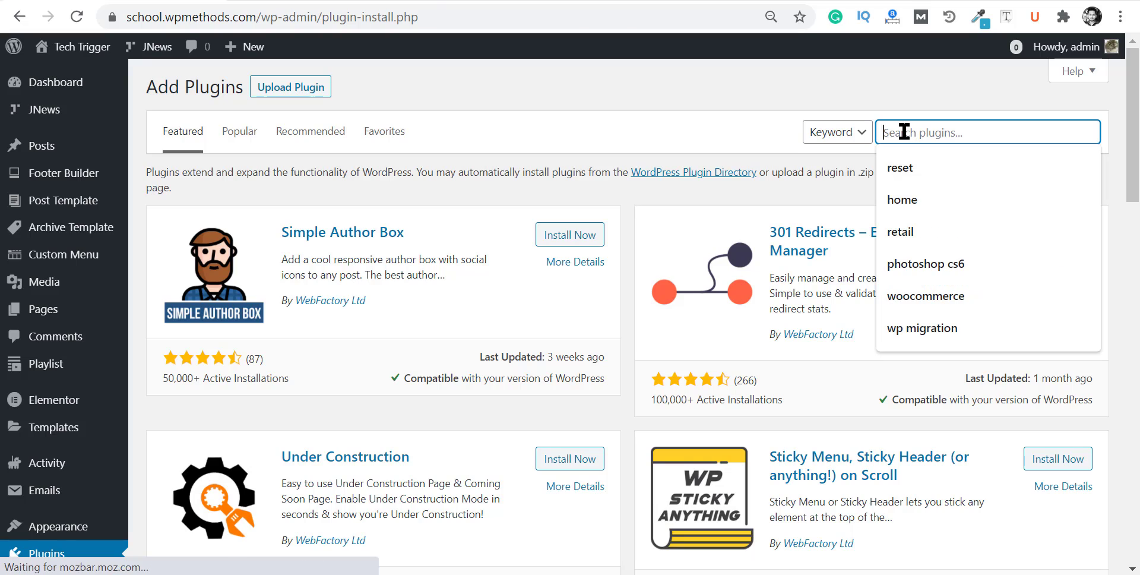
pyautogui.write('gtranslate')
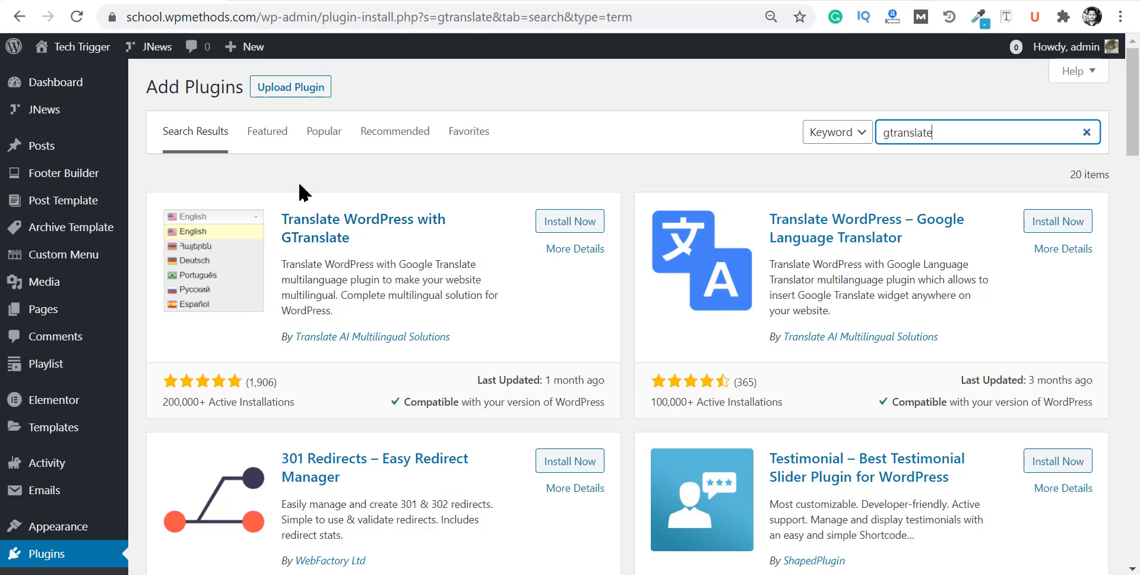
# Examine the rating, active installations, author and description of the Translate WordPress with GTranslate plugin
pyautogui.scroll(-1, 308, 291)
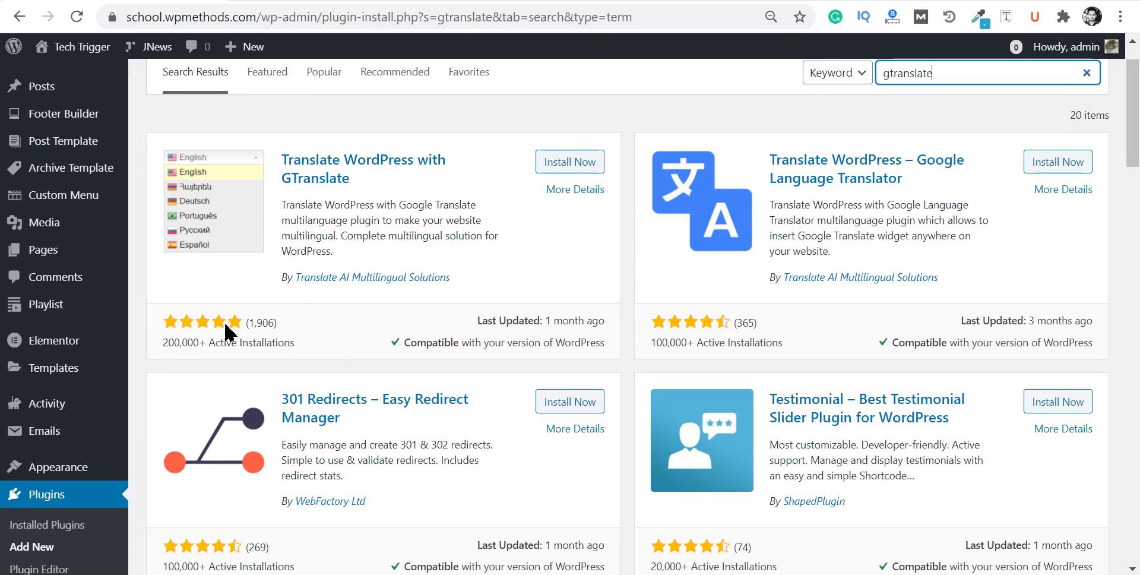
pyautogui.moveTo(168, 335); pyautogui.dragTo(224, 341)
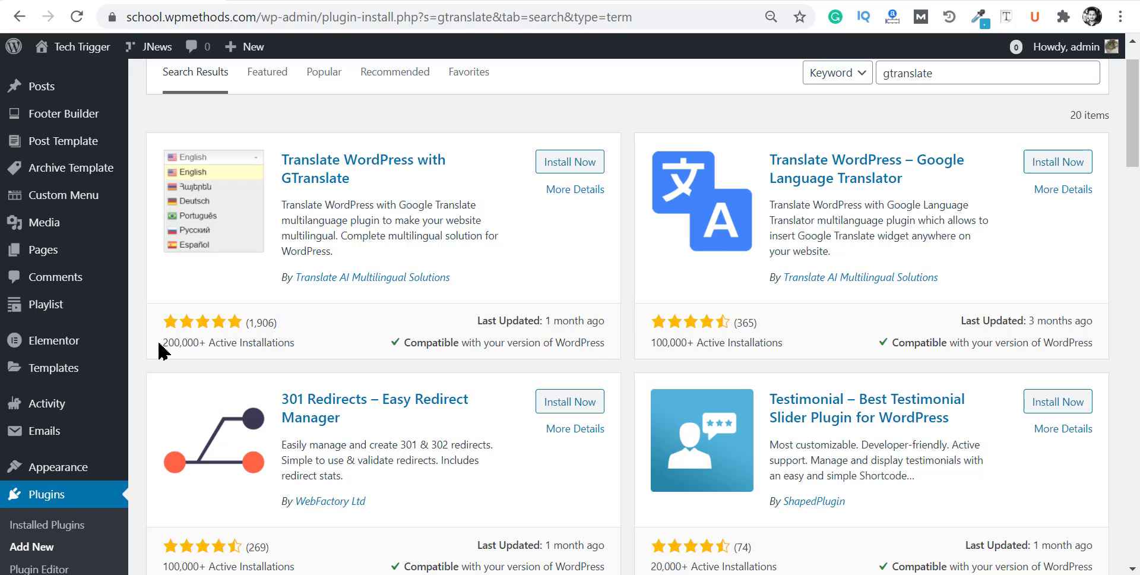
pyautogui.moveTo(158, 354); pyautogui.dragTo(210, 343)
pyautogui.click(279, 341)
pyautogui.scroll(-1, 178, 325)
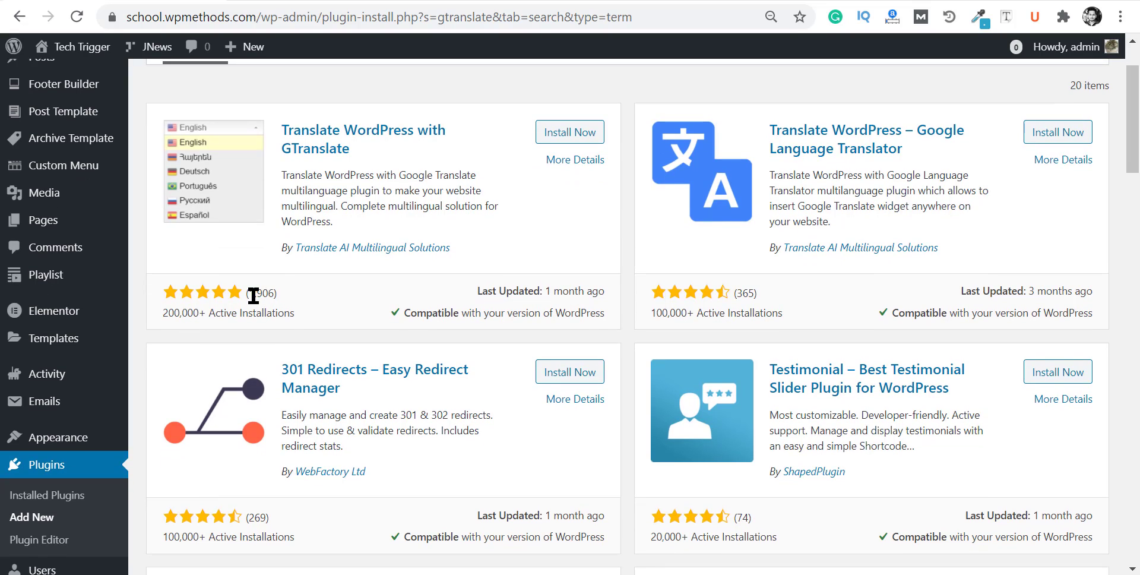
pyautogui.scroll(3, 500, 295)
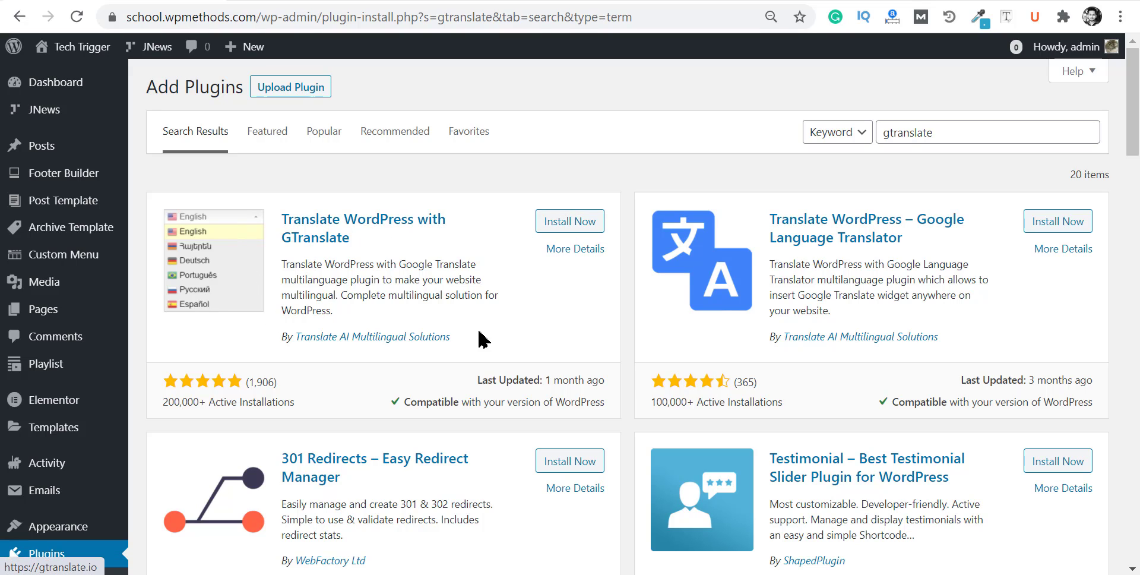
pyautogui.moveTo(480, 339); pyautogui.dragTo(285, 338)
pyautogui.moveTo(499, 295); pyautogui.dragTo(546, 245)
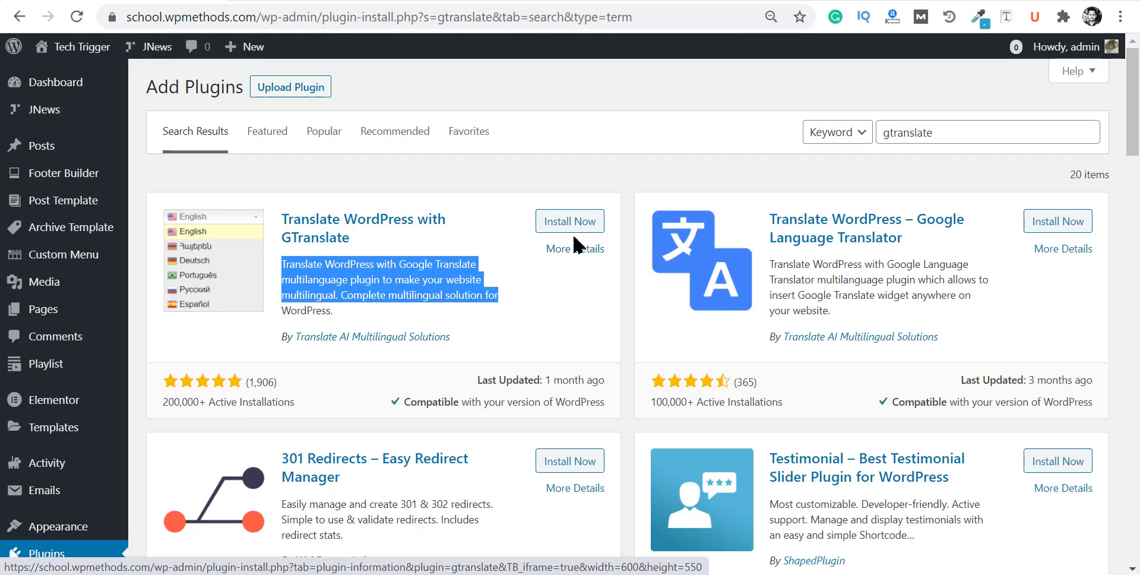
# Install and activate the Translate WordPress with GTranslate plugin
pyautogui.click(571, 228)
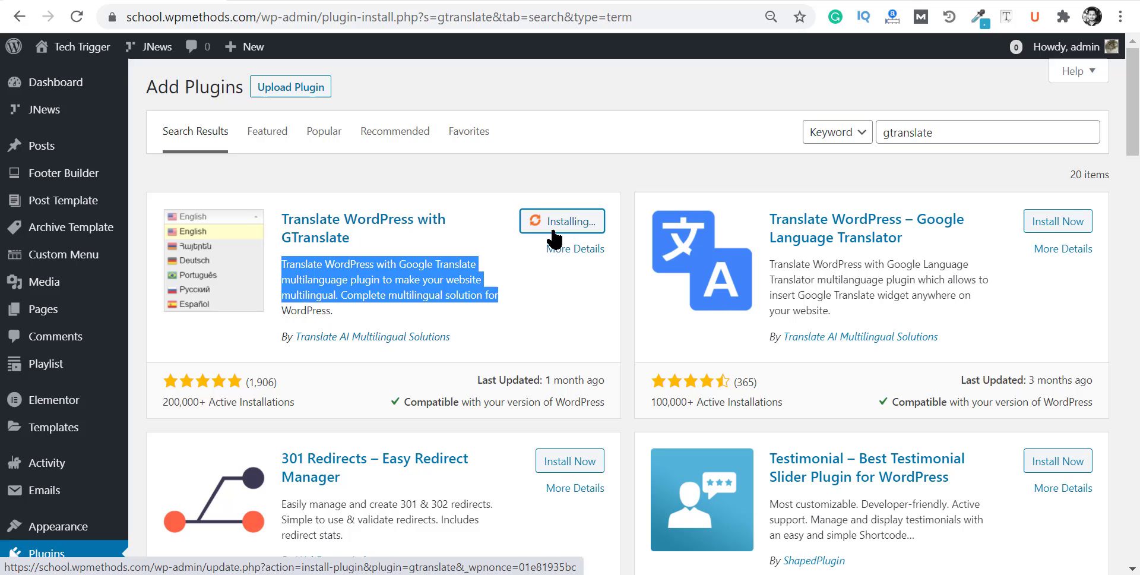
pyautogui.click(534, 306)
pyautogui.click(564, 232)
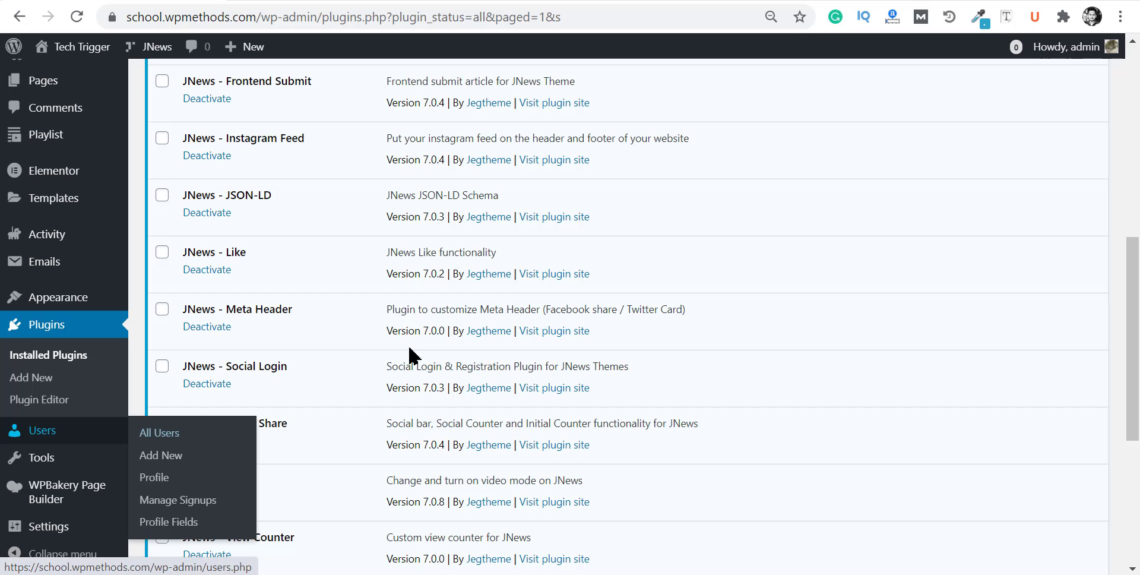
# Find GTranslate among the installed plugins and open its settings page
pyautogui.scroll(2, 483, 208)
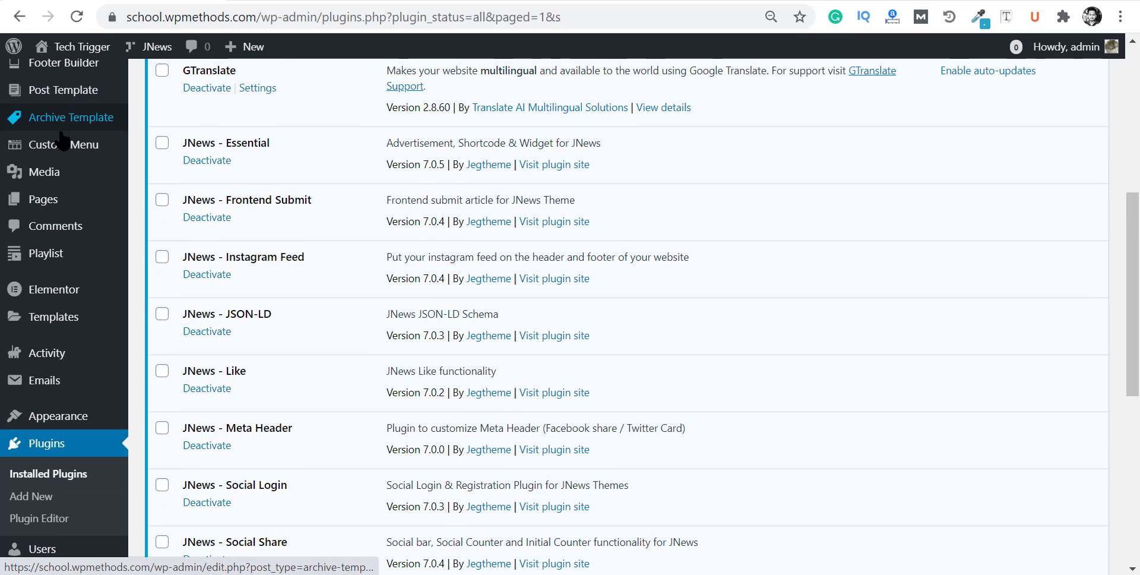
pyautogui.scroll(-4, 48, 196)
pyautogui.scroll(-2, 43, 220)
pyautogui.moveTo(55, 535)
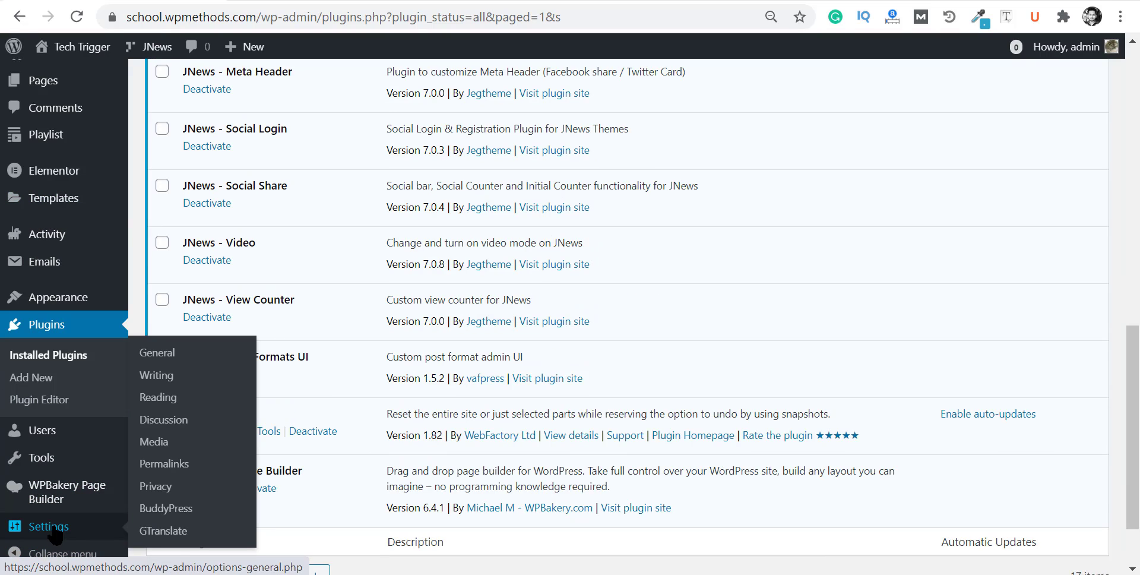
pyautogui.click(162, 530)
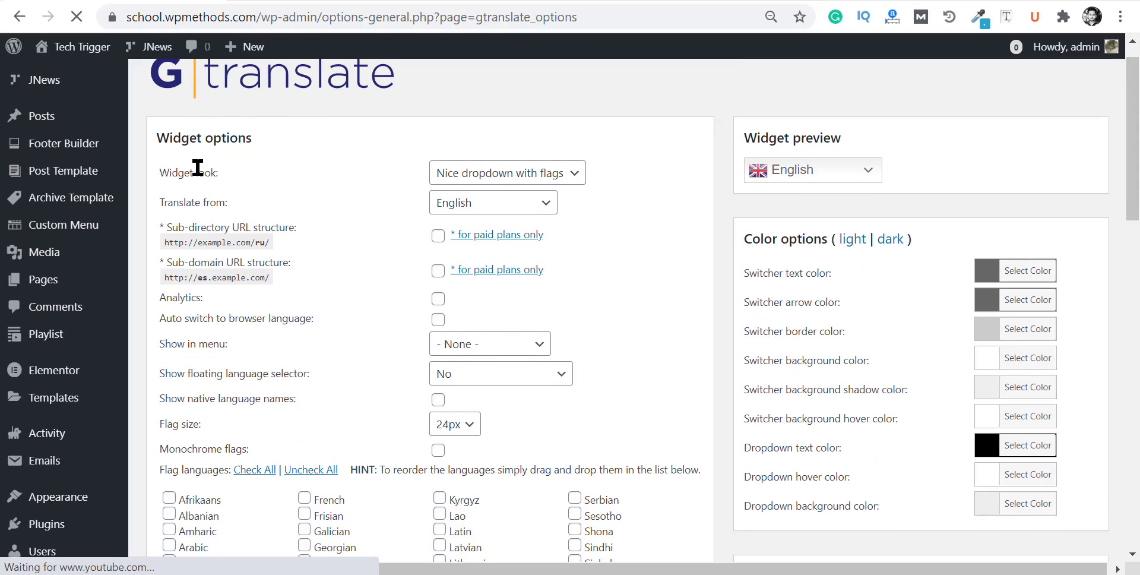
# Look over the GTranslate widget options and flag languages, and check the site's home page before translation
pyautogui.scroll(-6, 522, 300)
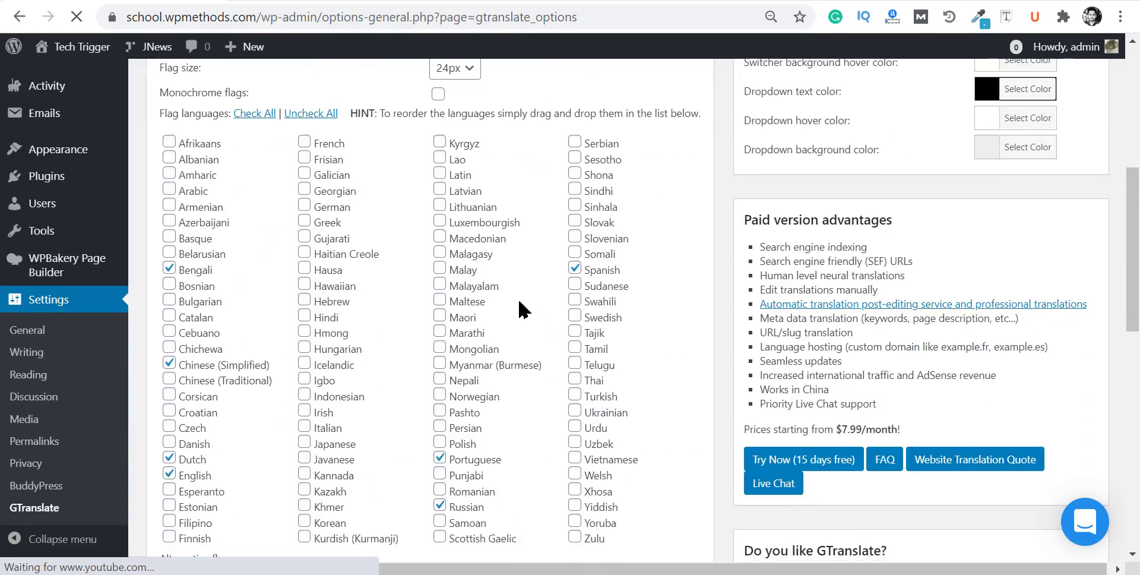
pyautogui.scroll(3, 522, 300)
pyautogui.scroll(-3, 555, 279)
pyautogui.scroll(7, 560, 280)
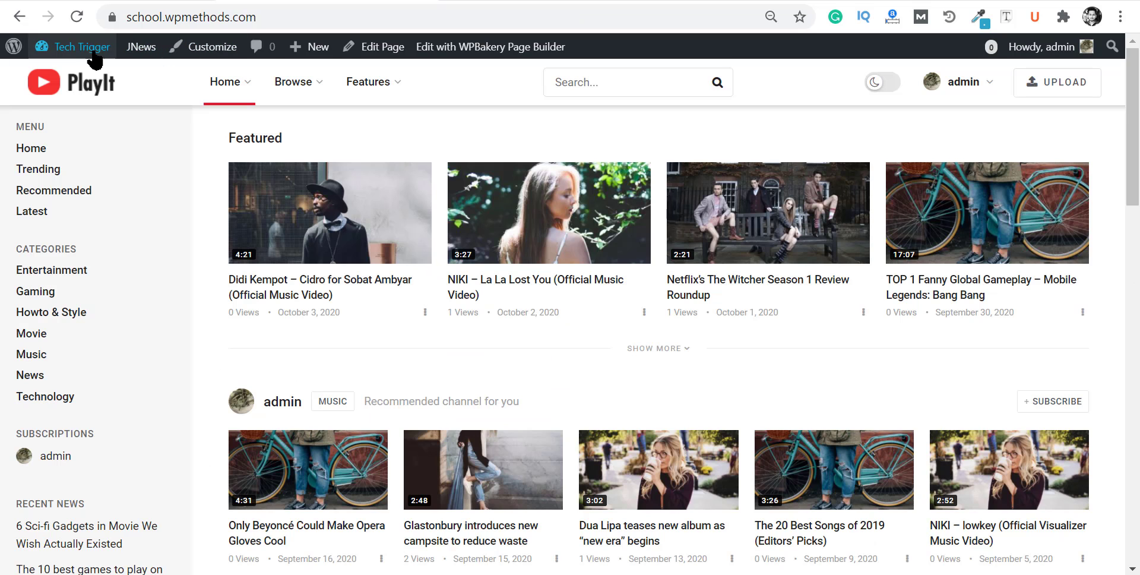
pyautogui.click(77, 17)
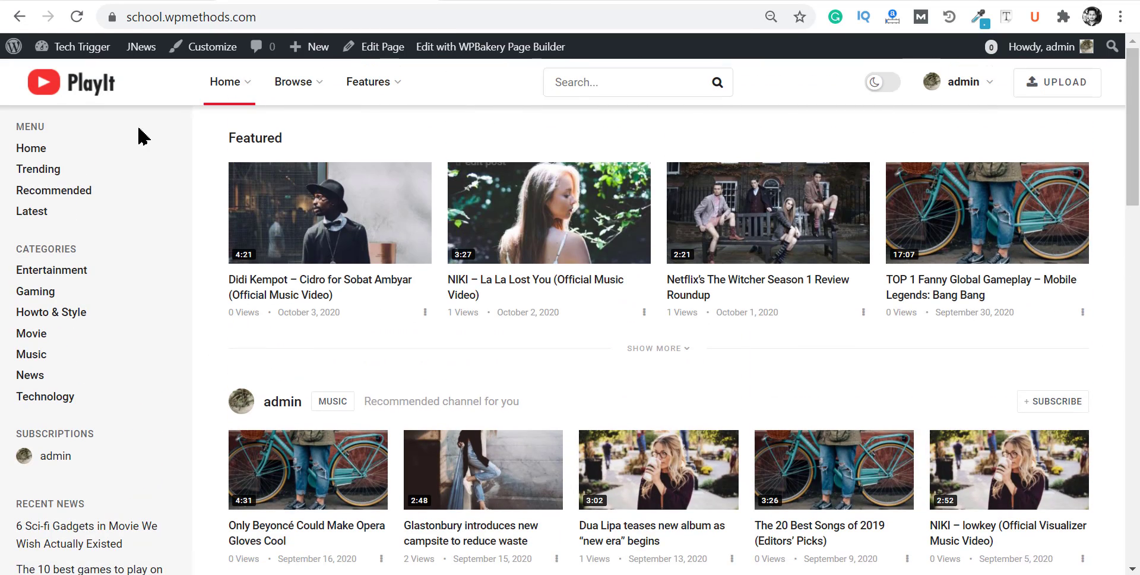
pyautogui.click(95, 0)
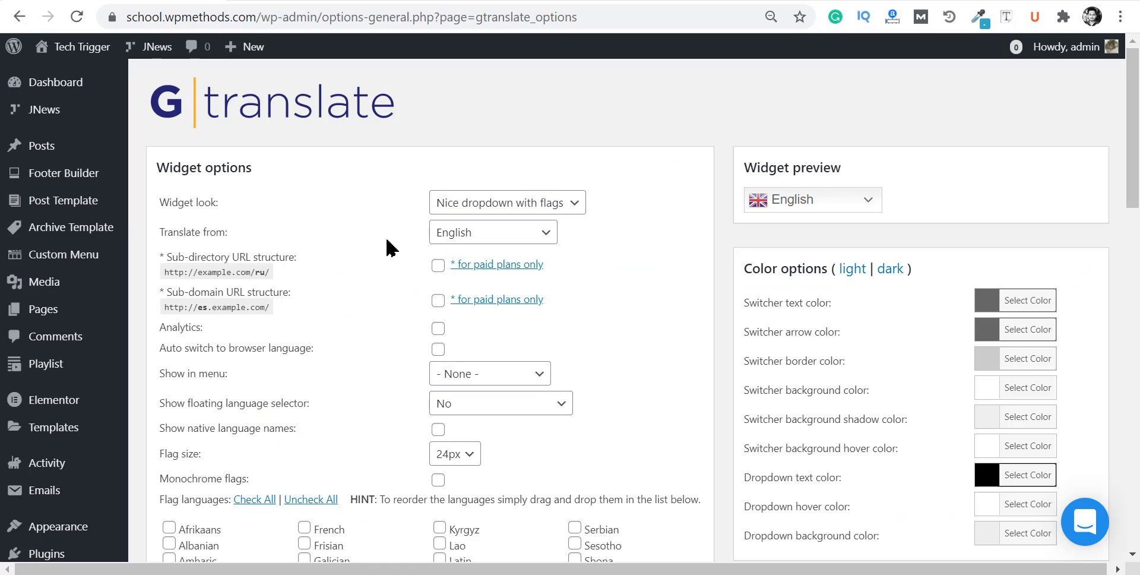
# Review the available widget looks and try the Flags look
pyautogui.moveTo(162, 205); pyautogui.dragTo(268, 211)
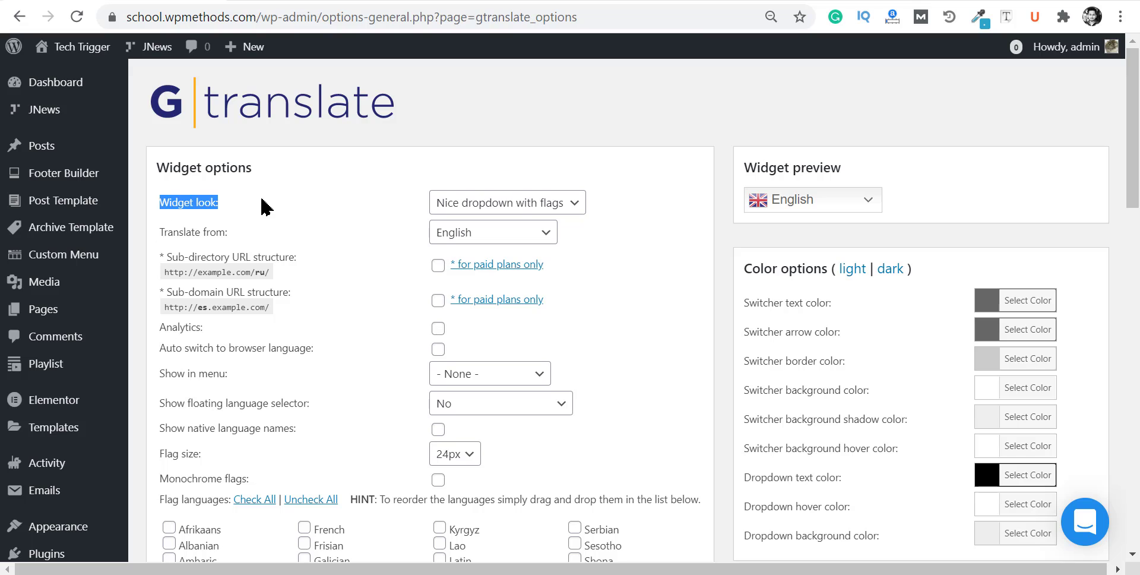
pyautogui.click(420, 204)
pyautogui.click(515, 205)
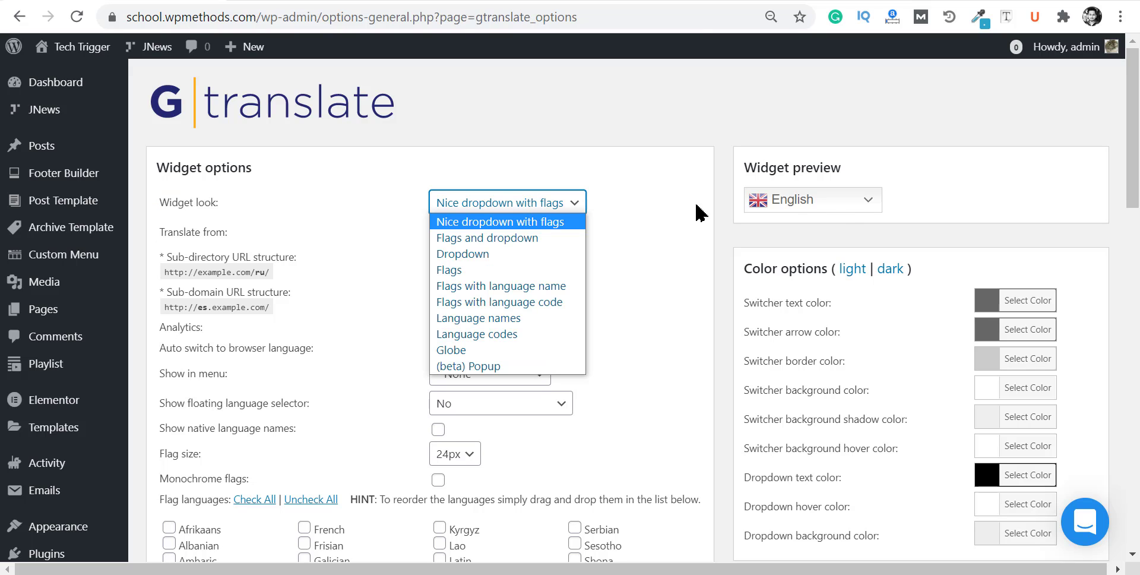
pyautogui.click(656, 197)
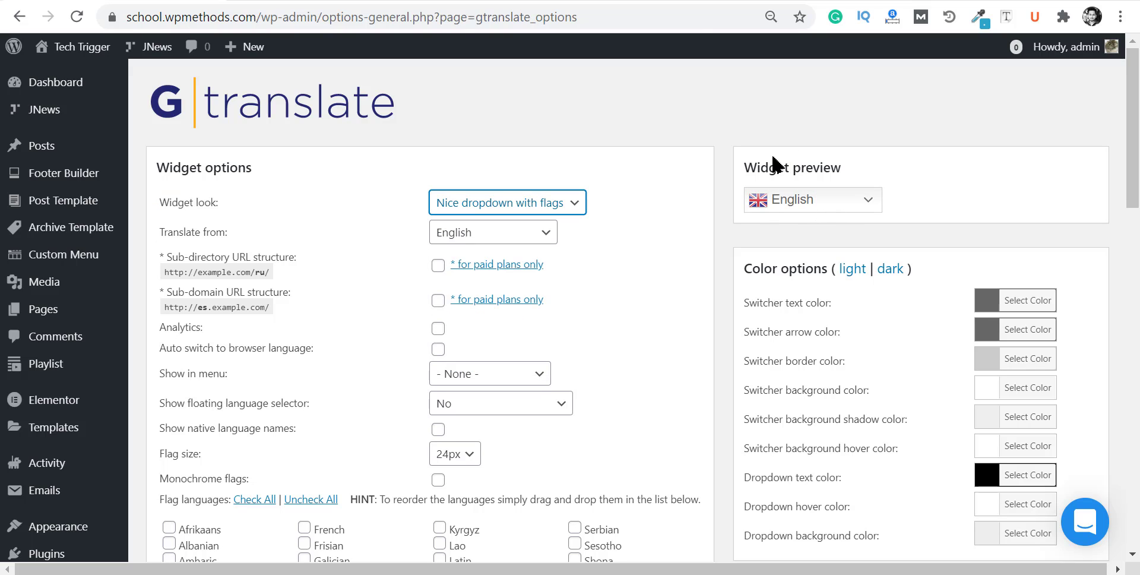
pyautogui.click(544, 208)
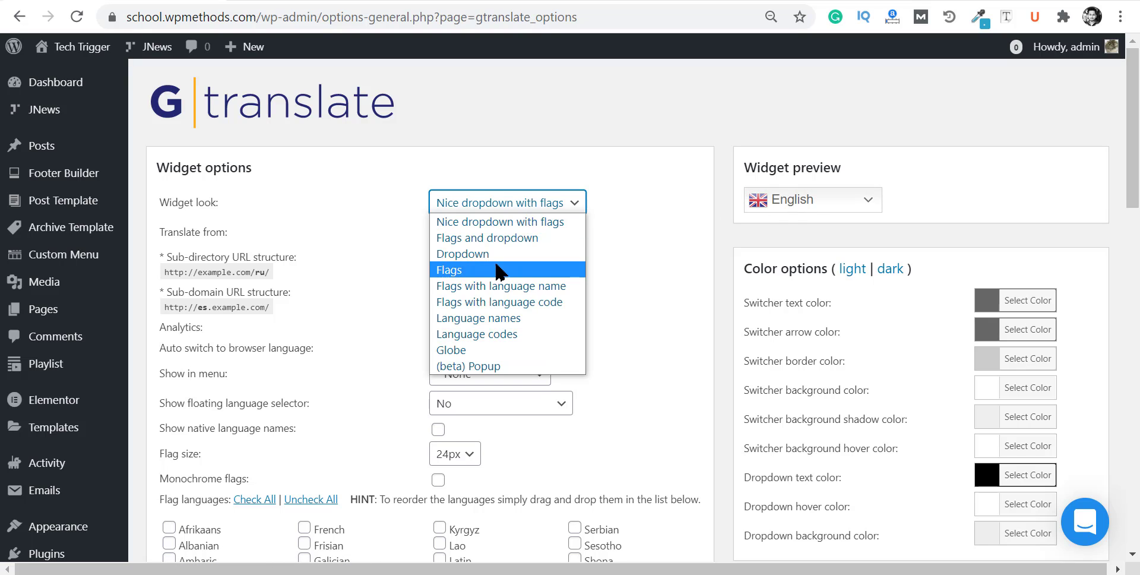
pyautogui.click(502, 272)
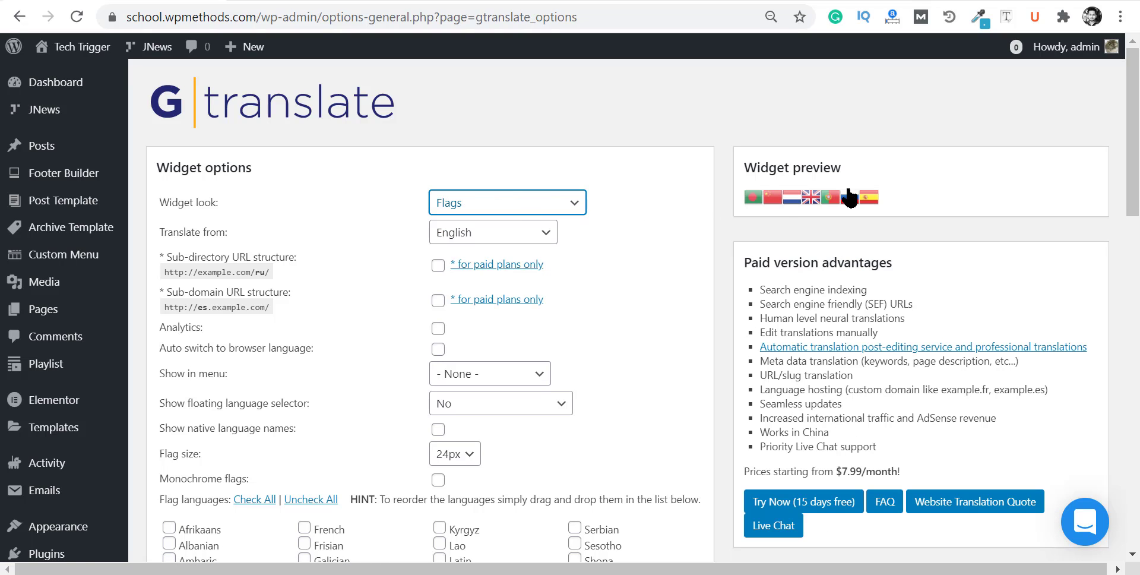
# Try the Dropdown widget look and open its language list in the widget preview
pyautogui.click(537, 205)
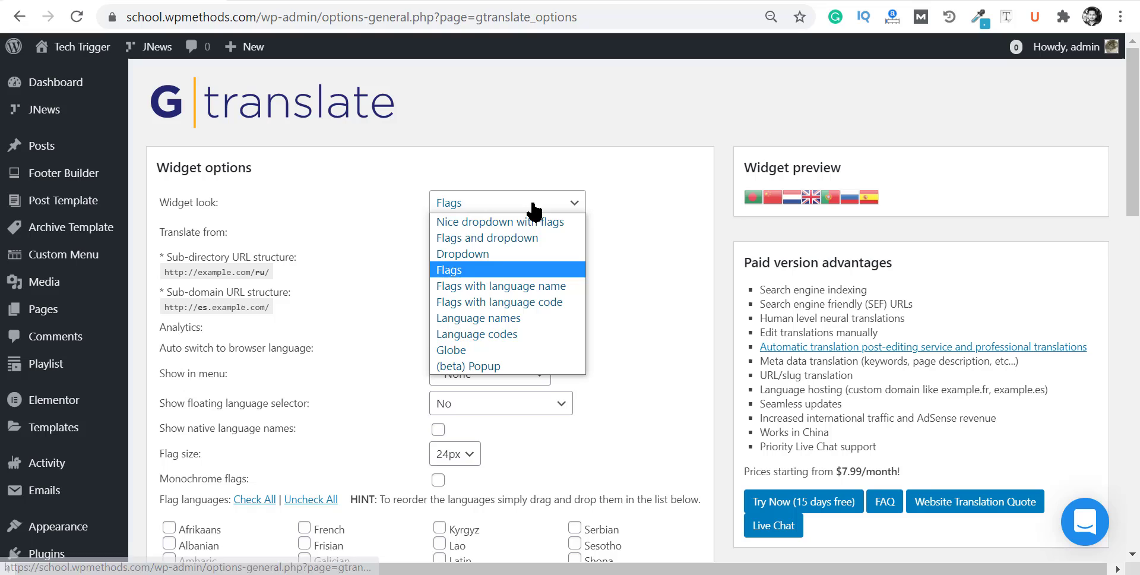
pyautogui.click(505, 255)
pyautogui.click(777, 208)
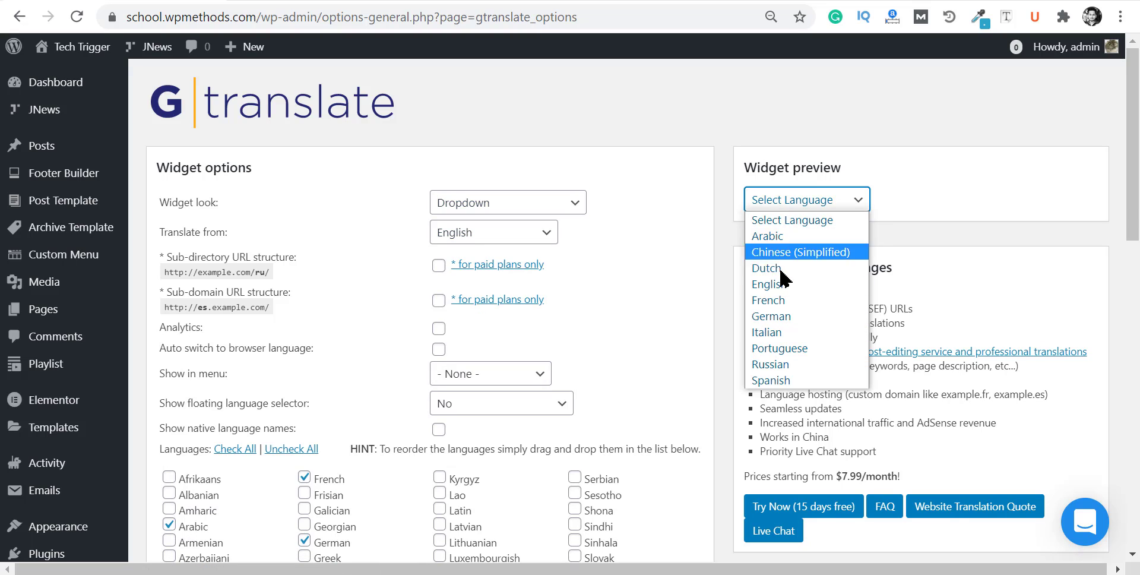
# Try the Flags with language name, Language names and Globe widget looks one after another
pyautogui.click(490, 205)
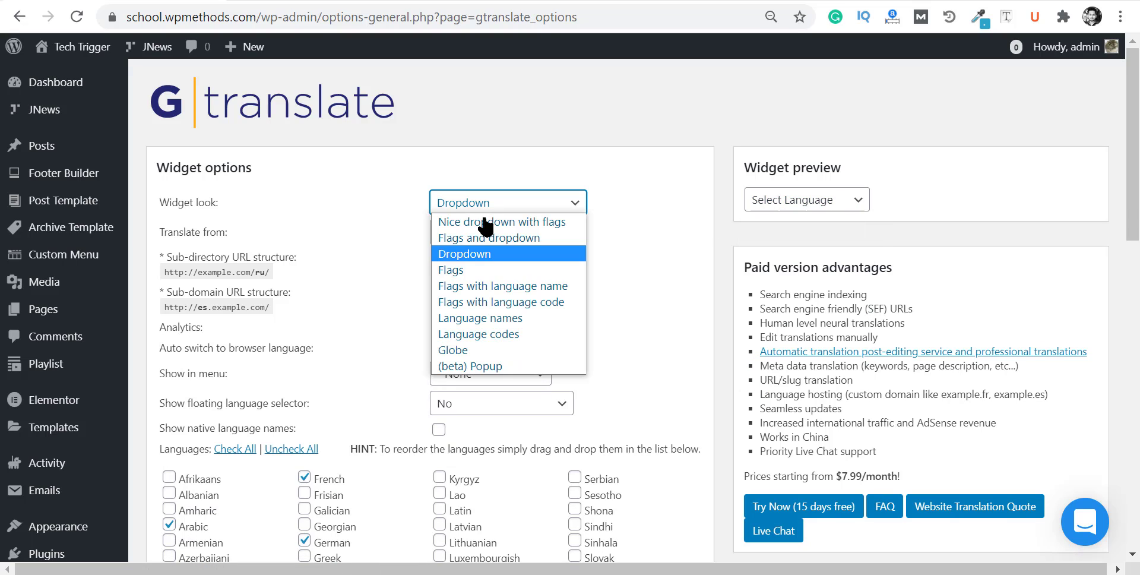
pyautogui.press('Escape')
pyautogui.click(485, 290)
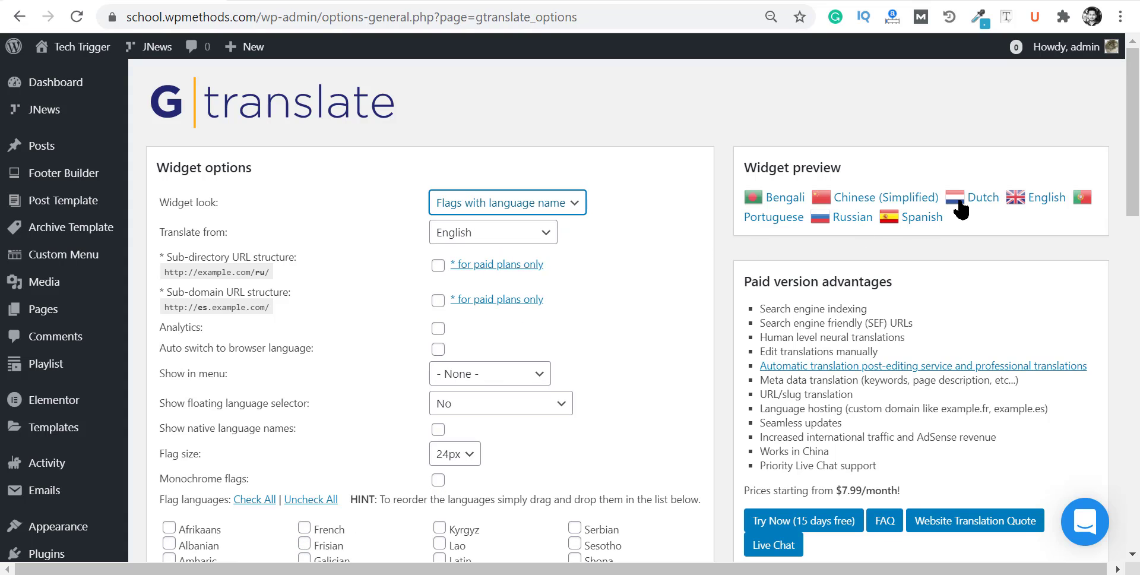
pyautogui.click(500, 204)
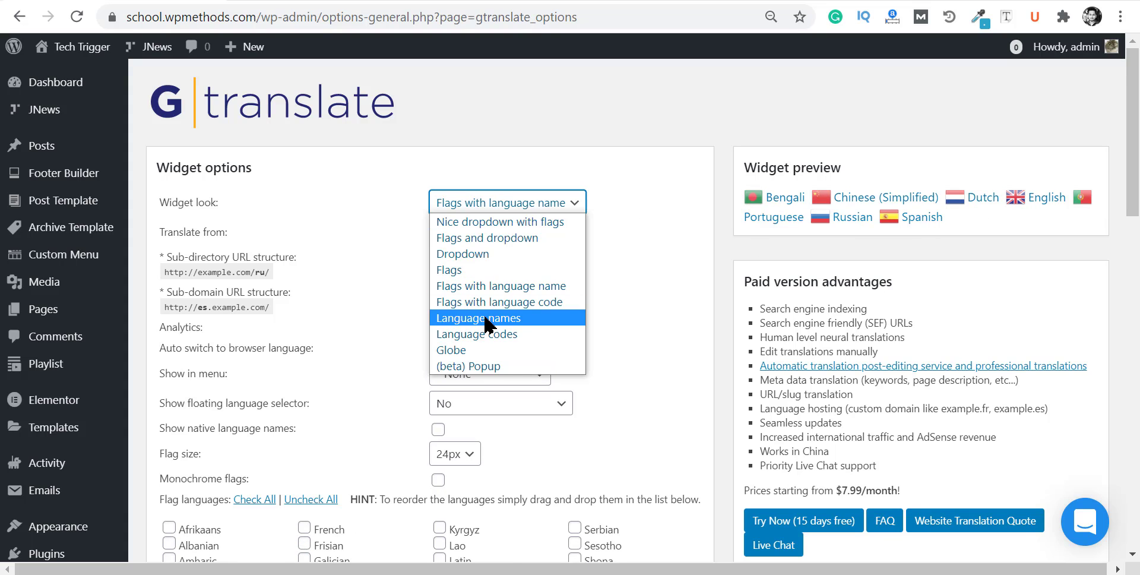
pyautogui.click(487, 321)
pyautogui.click(503, 208)
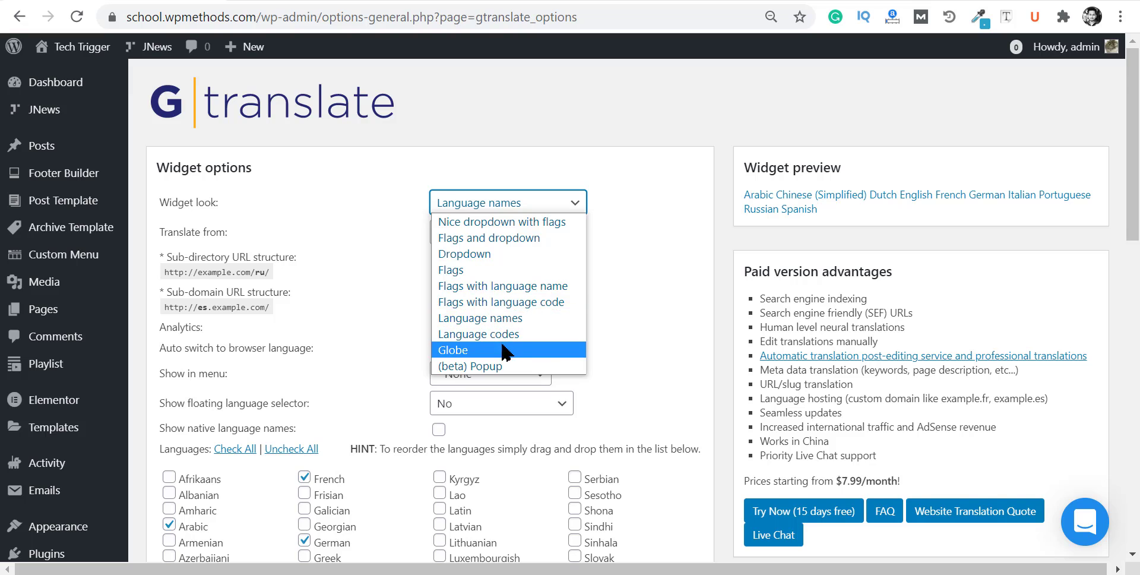
pyautogui.click(508, 349)
# Try the (beta) Popup widget look and view its language popup from the preview
pyautogui.click(509, 211)
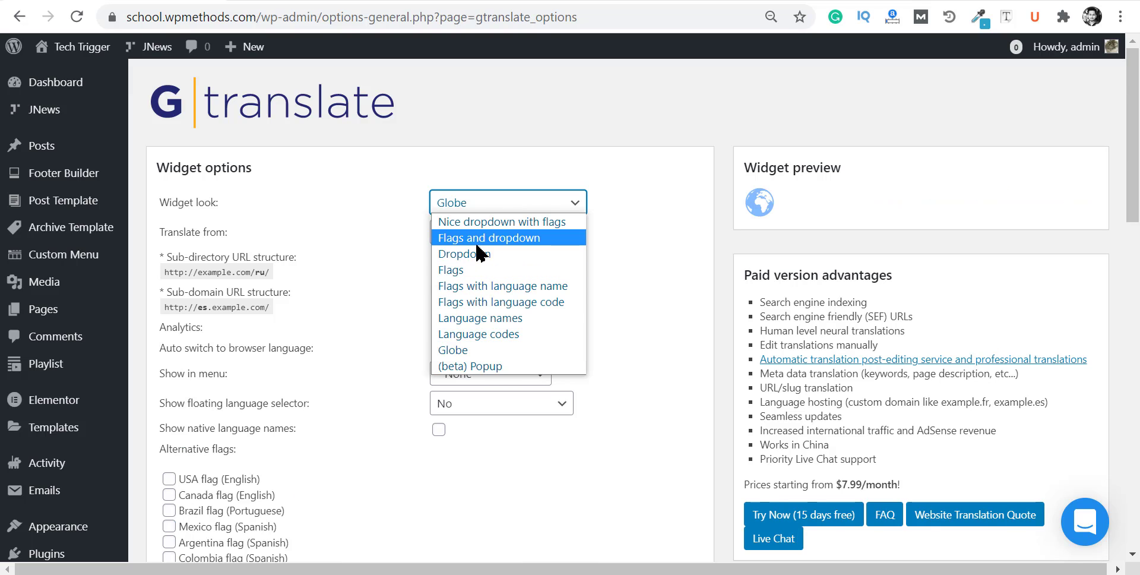
pyautogui.click(483, 367)
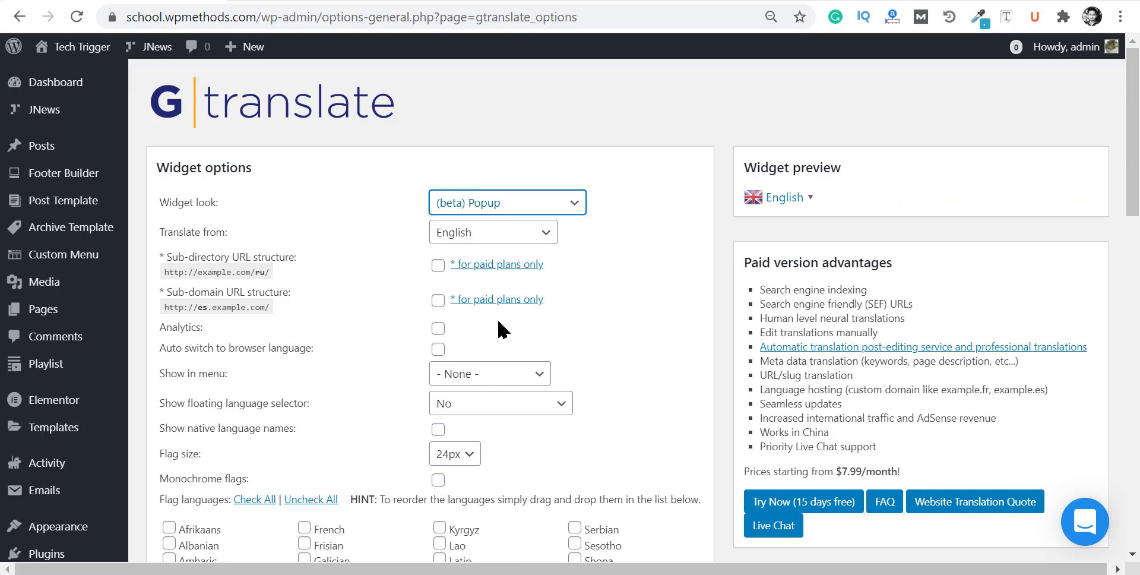
pyautogui.click(809, 196)
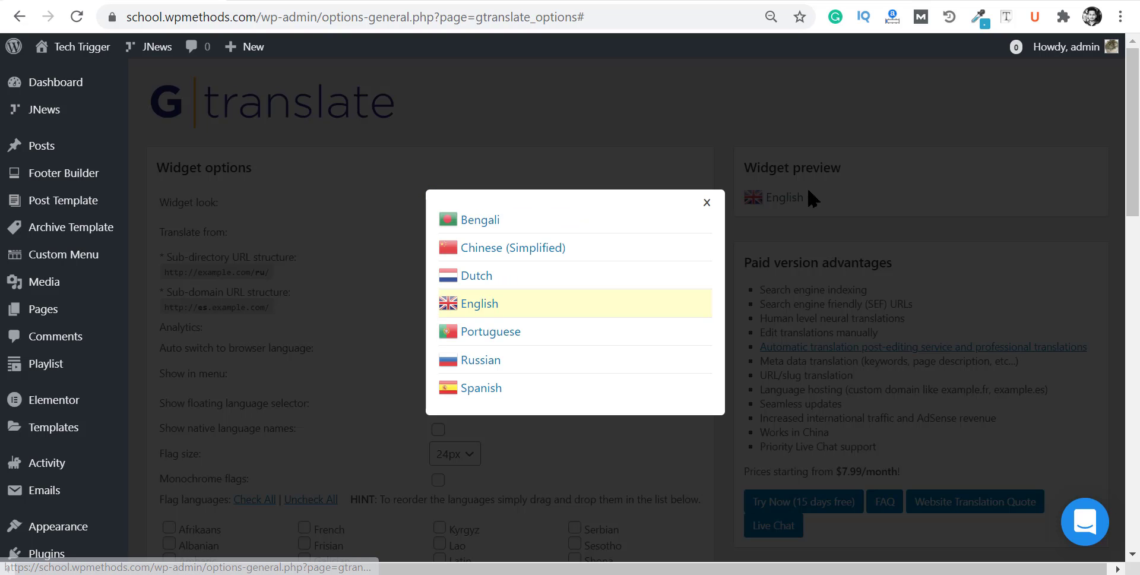
pyautogui.click(706, 205)
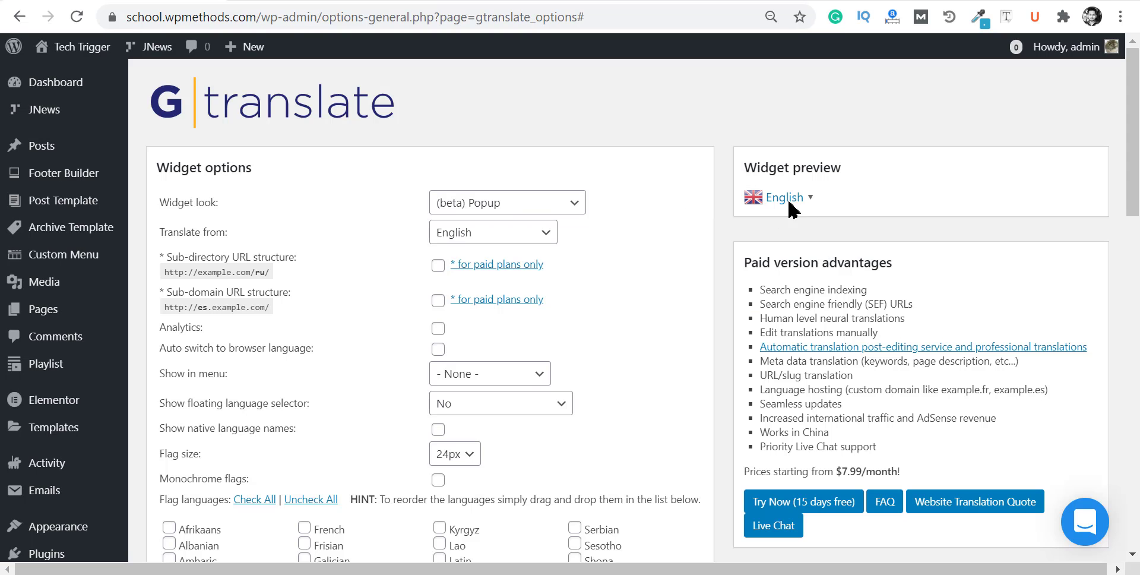
# Set the widget look to Nice dropdown with flags and test the language dropdown in the preview
pyautogui.click(509, 207)
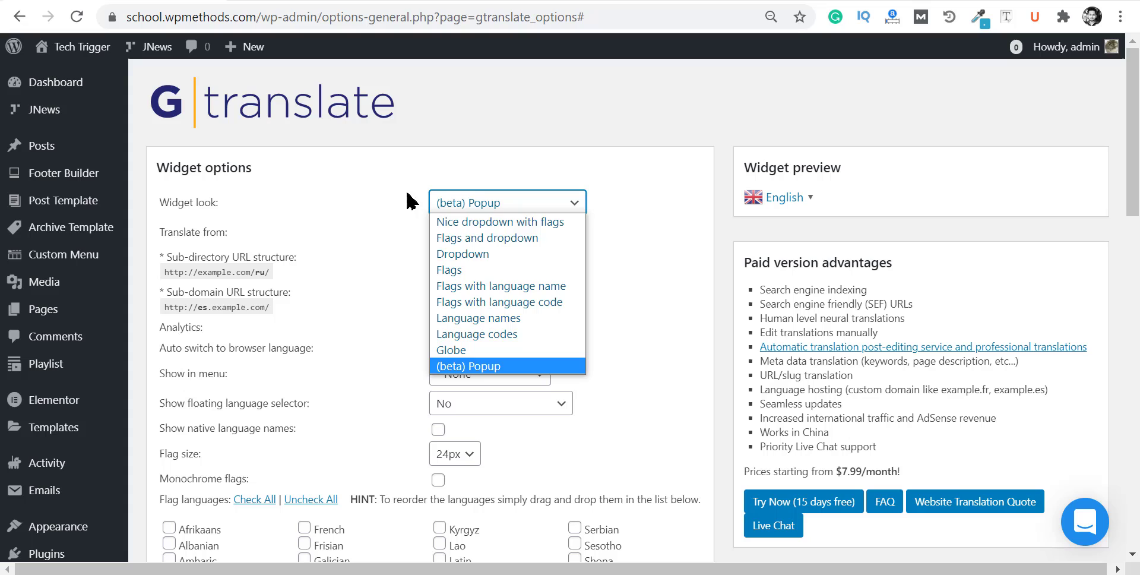
pyautogui.click(475, 223)
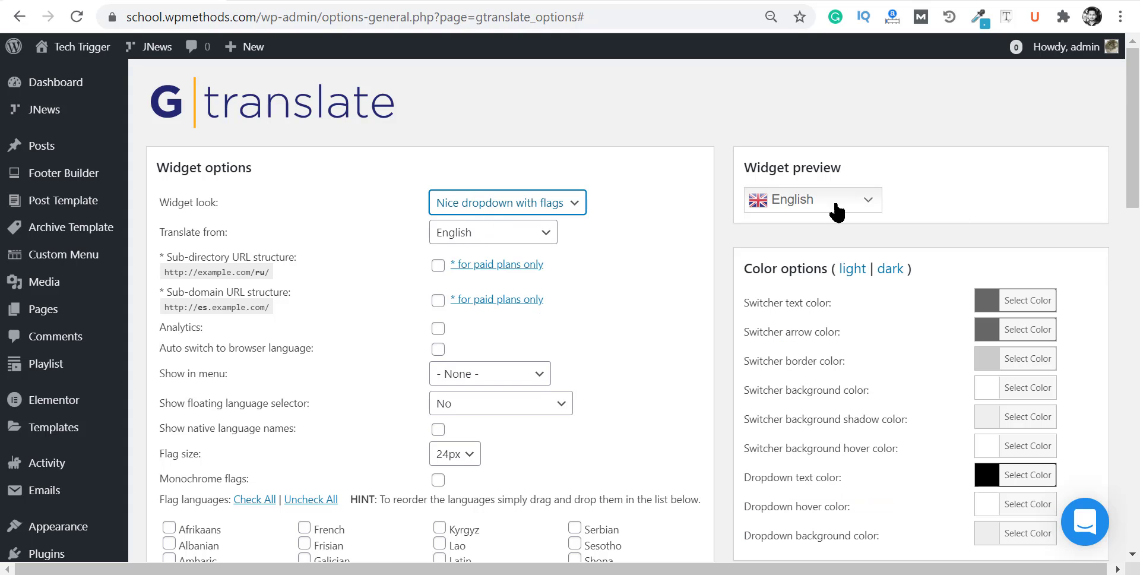
pyautogui.click(818, 214)
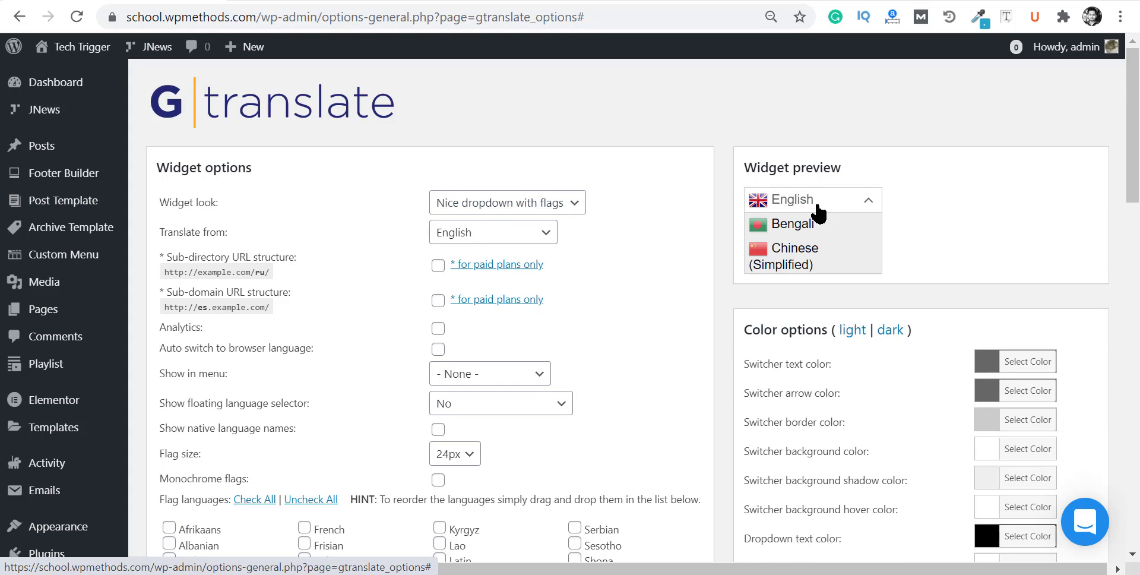
pyautogui.click(798, 208)
# Examine the switcher and dropdown color options and the Translate from setting
pyautogui.scroll(-2, 849, 184)
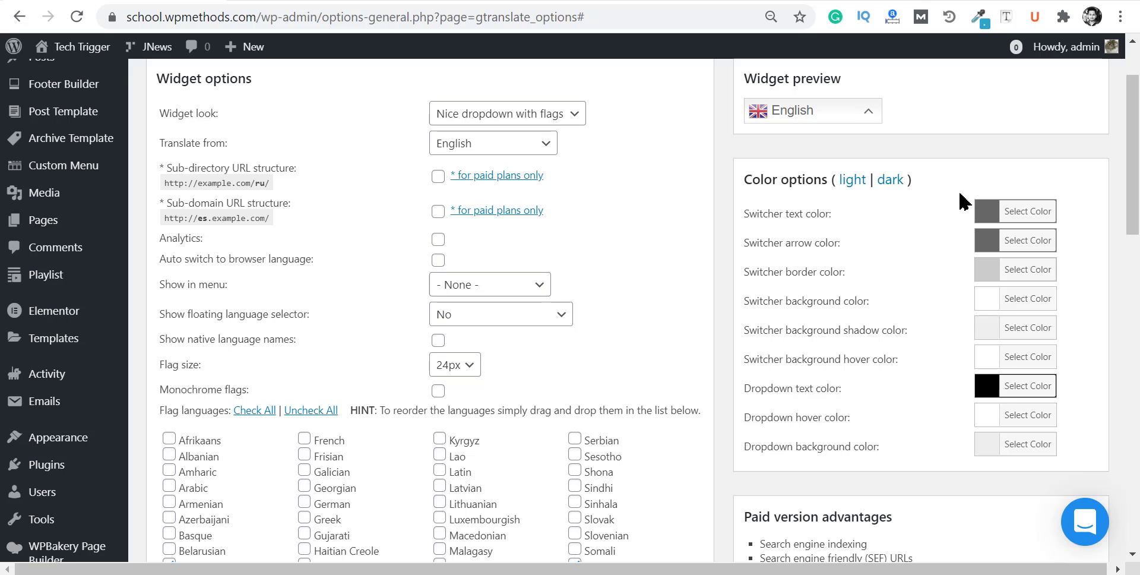
pyautogui.scroll(-2, 796, 357)
pyautogui.scroll(3, 805, 272)
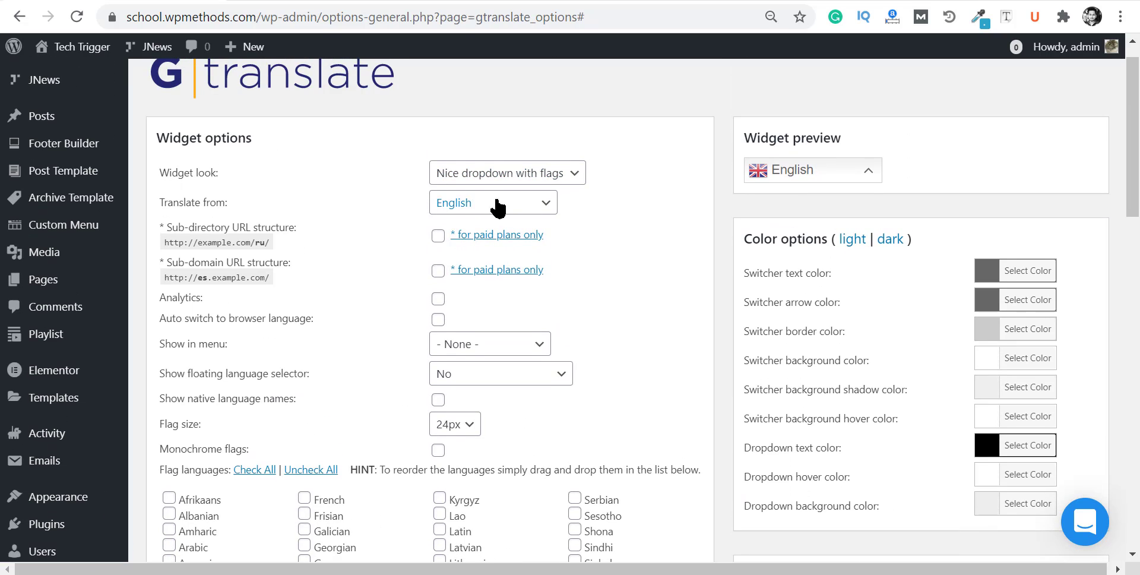
pyautogui.moveTo(159, 210); pyautogui.dragTo(253, 215)
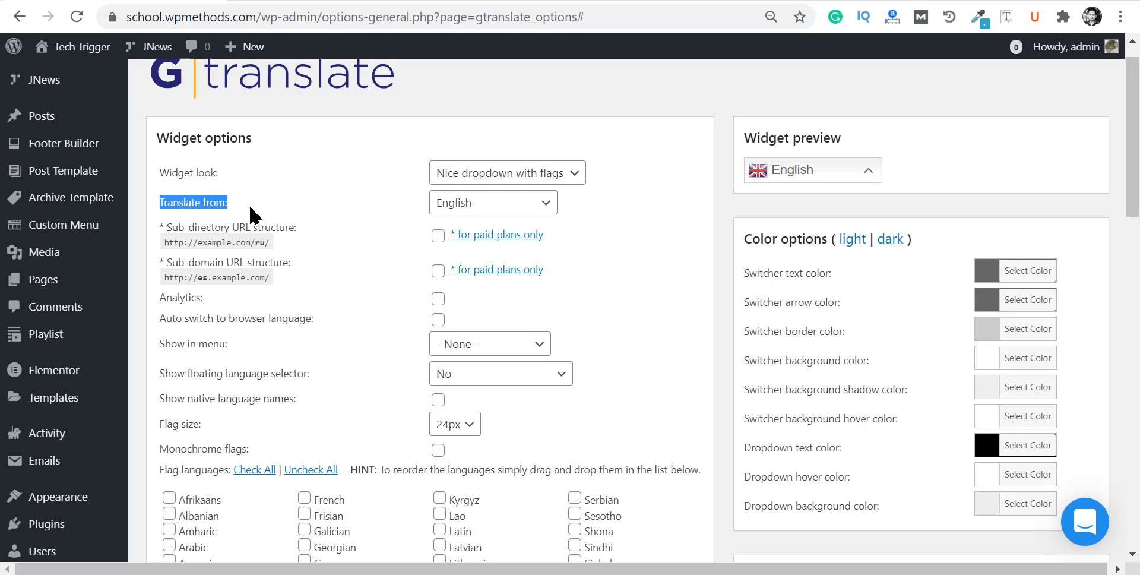
pyautogui.click(252, 215)
pyautogui.scroll(1, 191, 203)
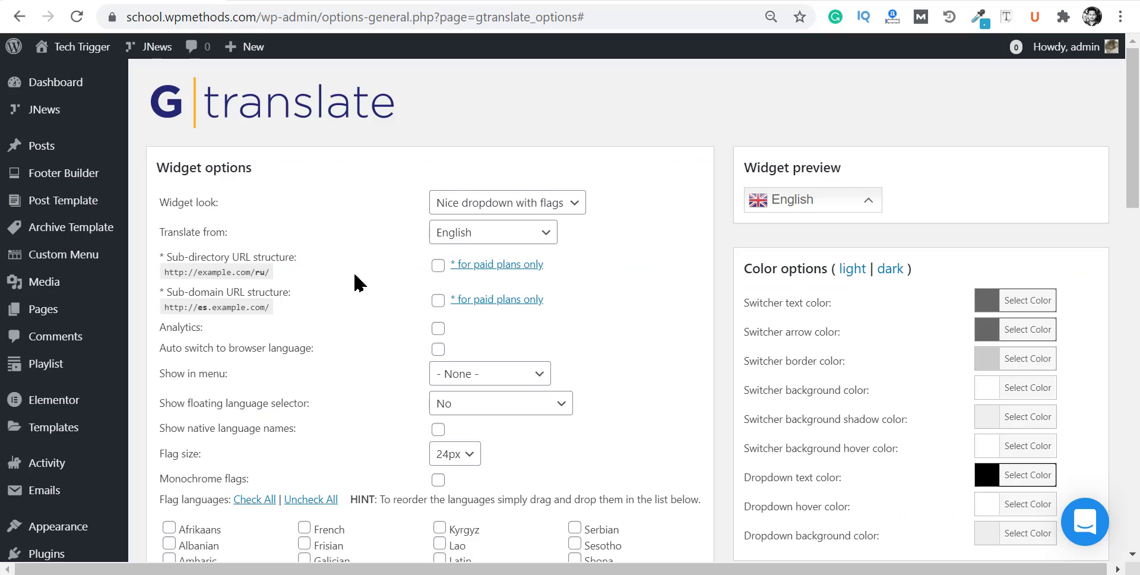
# View the Translate from language choices and check which language the site's home page content uses
pyautogui.click(485, 236)
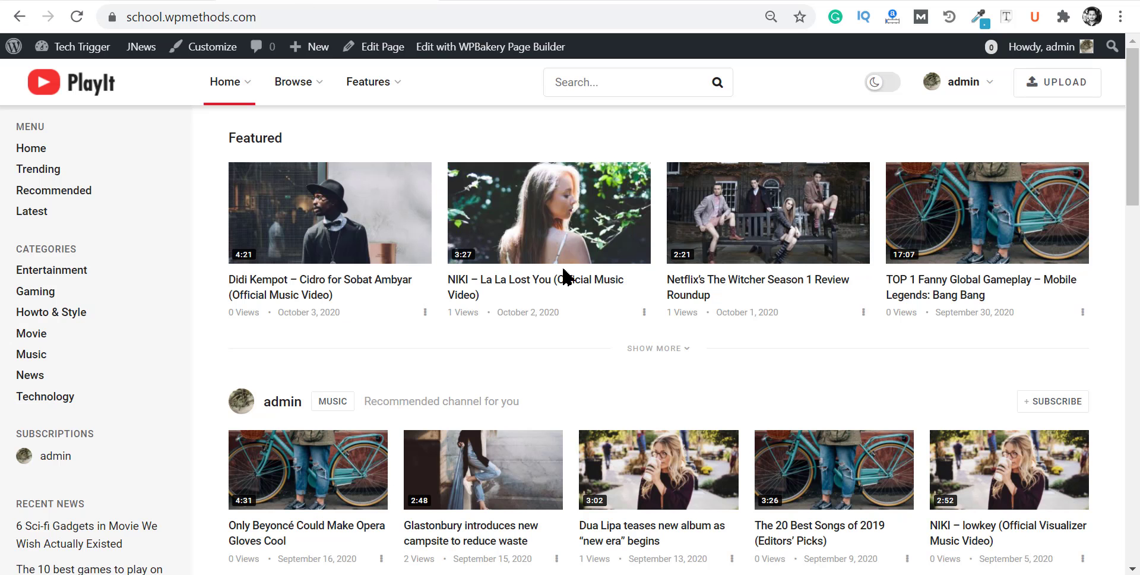
pyautogui.scroll(-2, 813, 453)
pyautogui.scroll(-10, 813, 453)
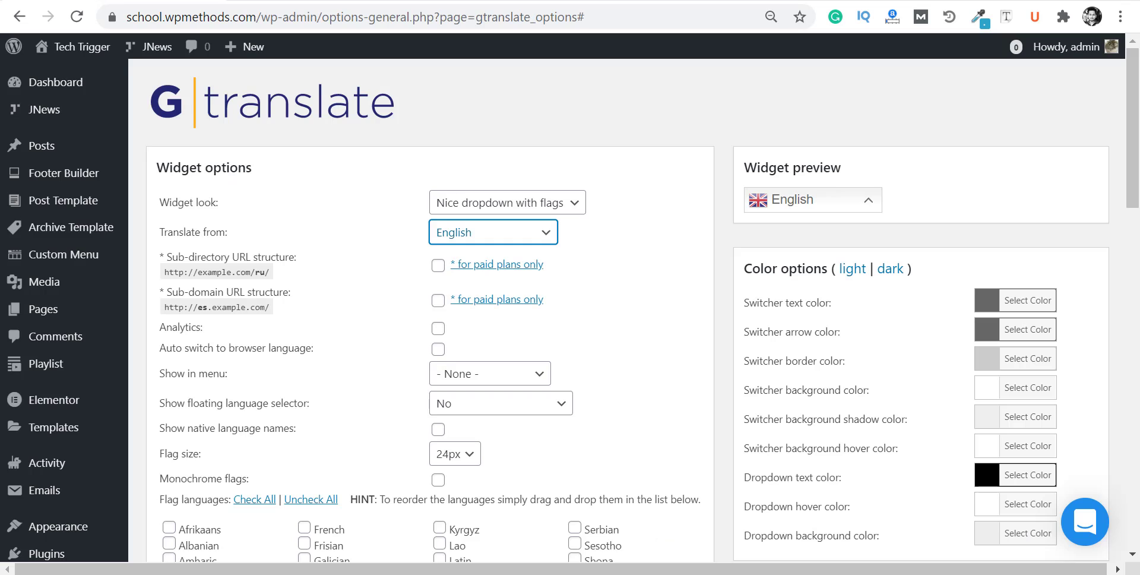
pyautogui.click(440, 235)
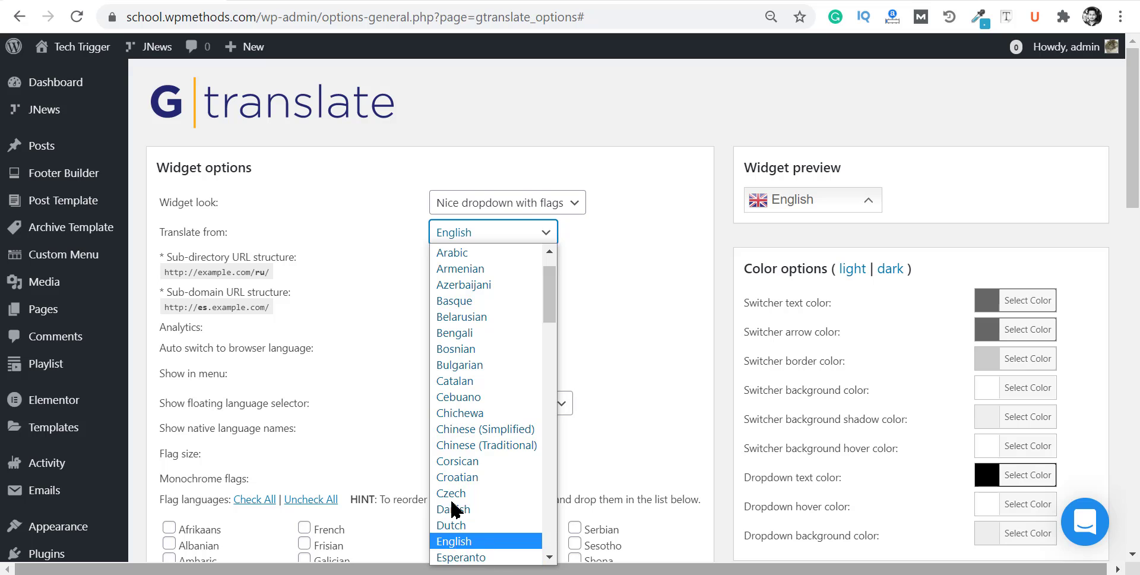
pyautogui.scroll(1, 488, 294)
pyautogui.click(331, 133)
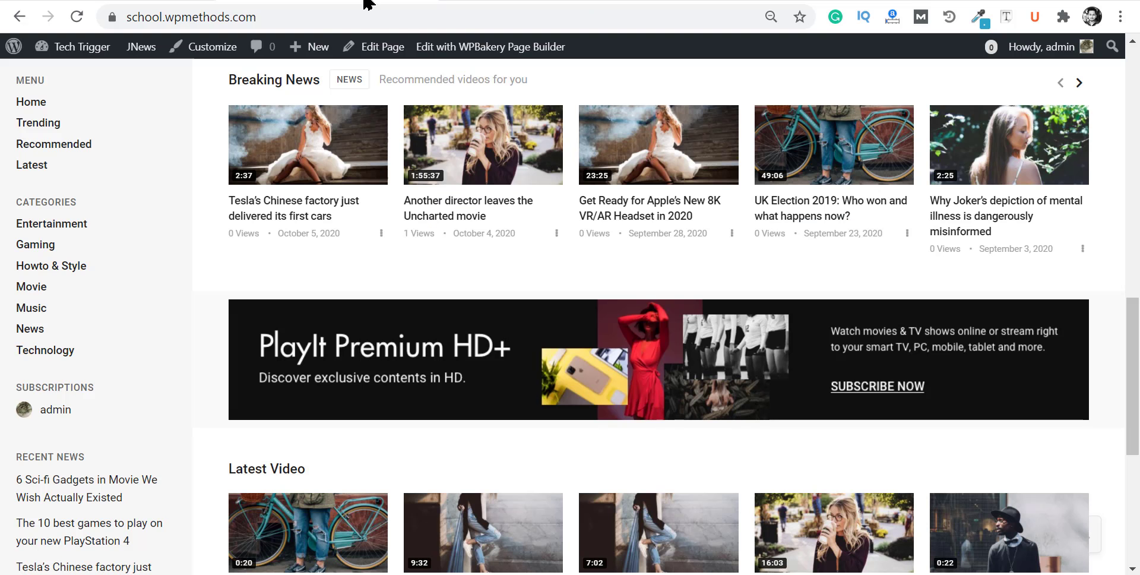
pyautogui.scroll(7, 1020, 263)
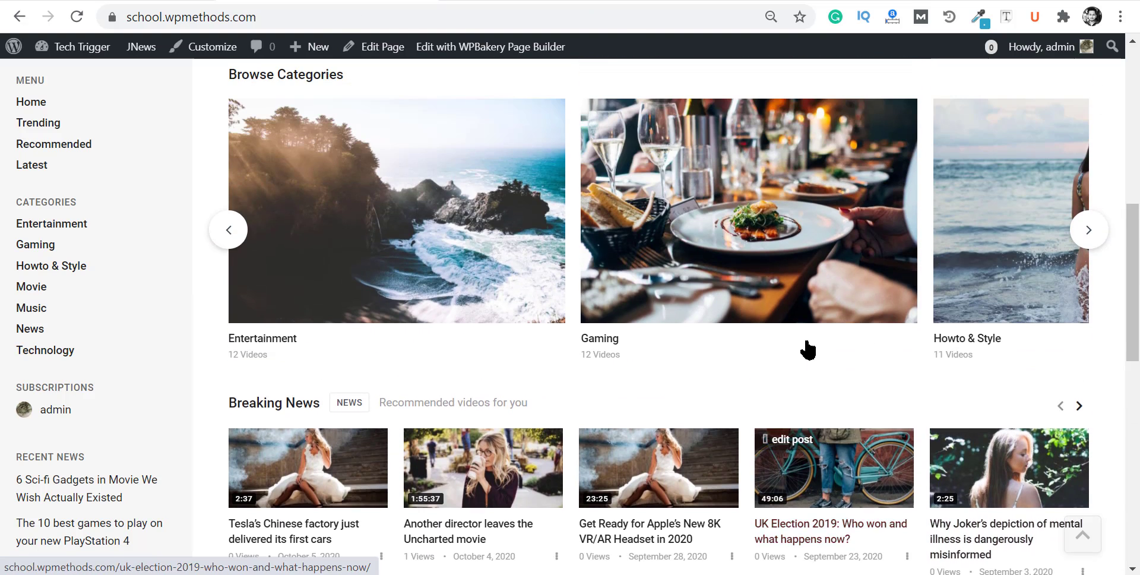
pyautogui.scroll(6, 53, 244)
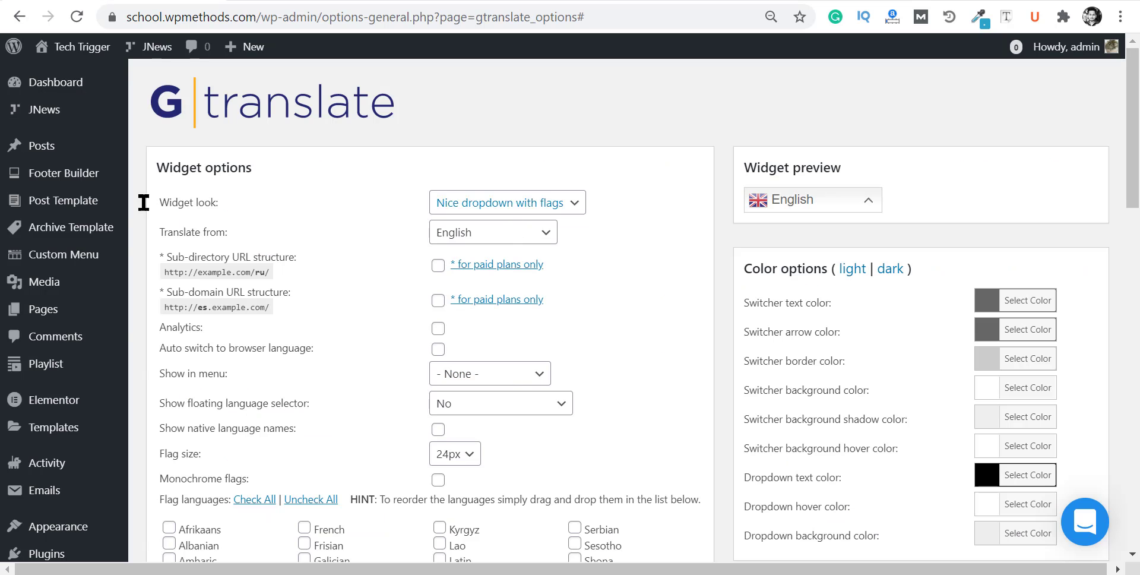
# Look through the source languages offered for Translate from, keep English, and return to the site's home page
pyautogui.click(465, 234)
pyautogui.scroll(1, 462, 318)
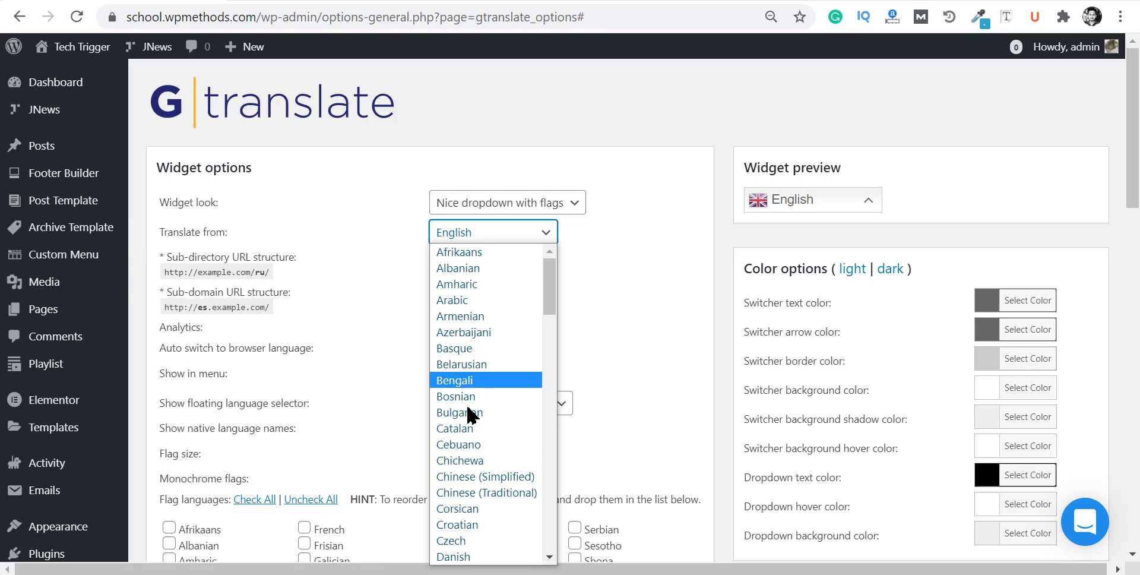
pyautogui.scroll(-1, 462, 324)
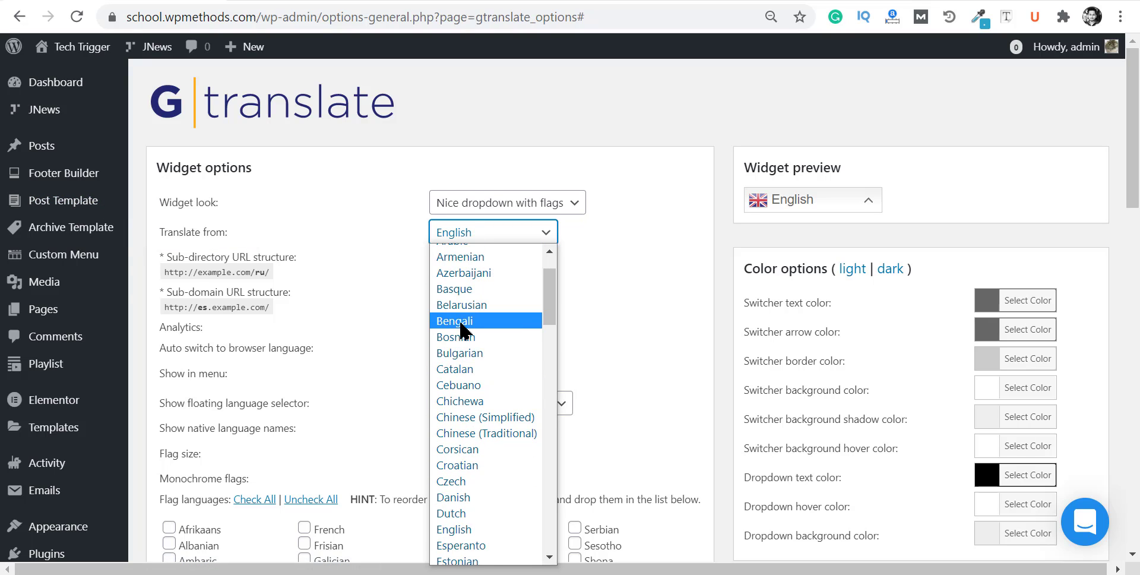
pyautogui.click(404, 69)
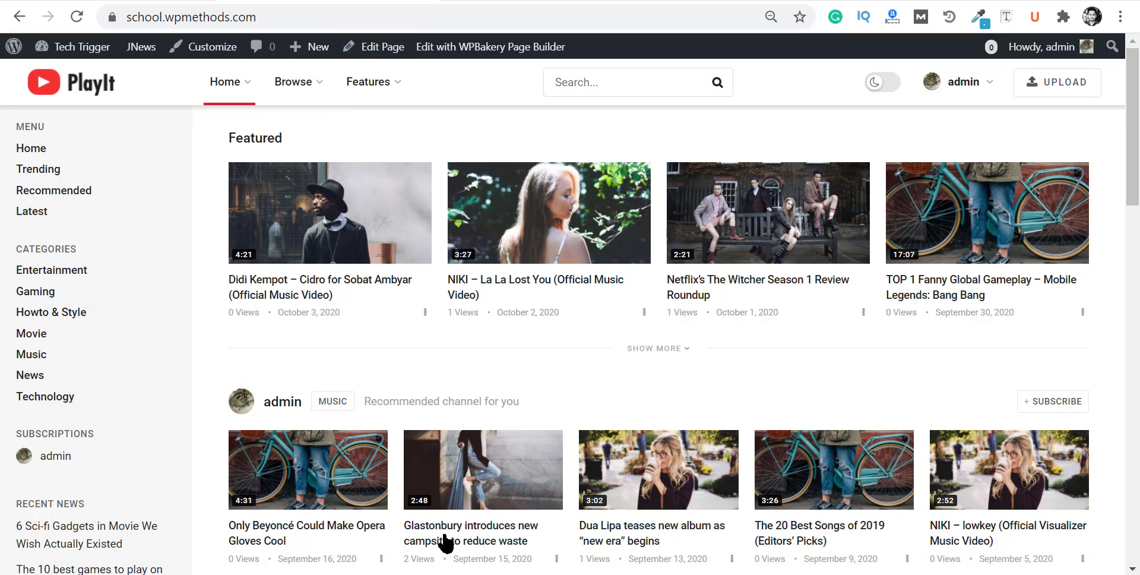
# Return to the GTranslate settings and examine the sub-directory and sub-domain URL structure options
pyautogui.click(123, 2)
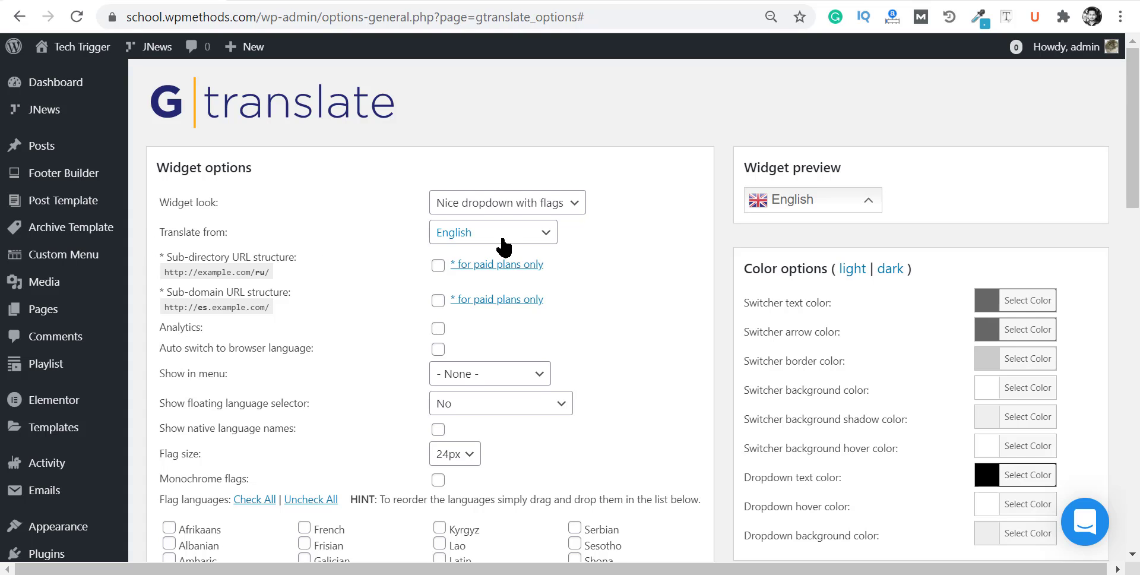
pyautogui.scroll(-1, 504, 244)
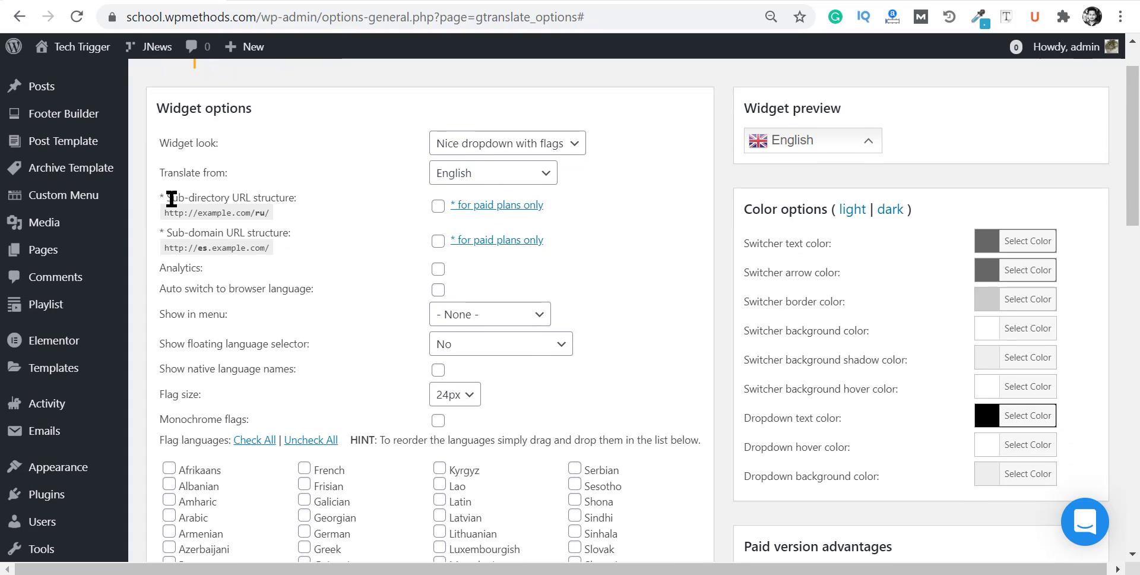
pyautogui.moveTo(172, 199); pyautogui.dragTo(326, 204)
pyautogui.click(207, 214)
pyautogui.moveTo(179, 212); pyautogui.dragTo(156, 215)
pyautogui.click(220, 213)
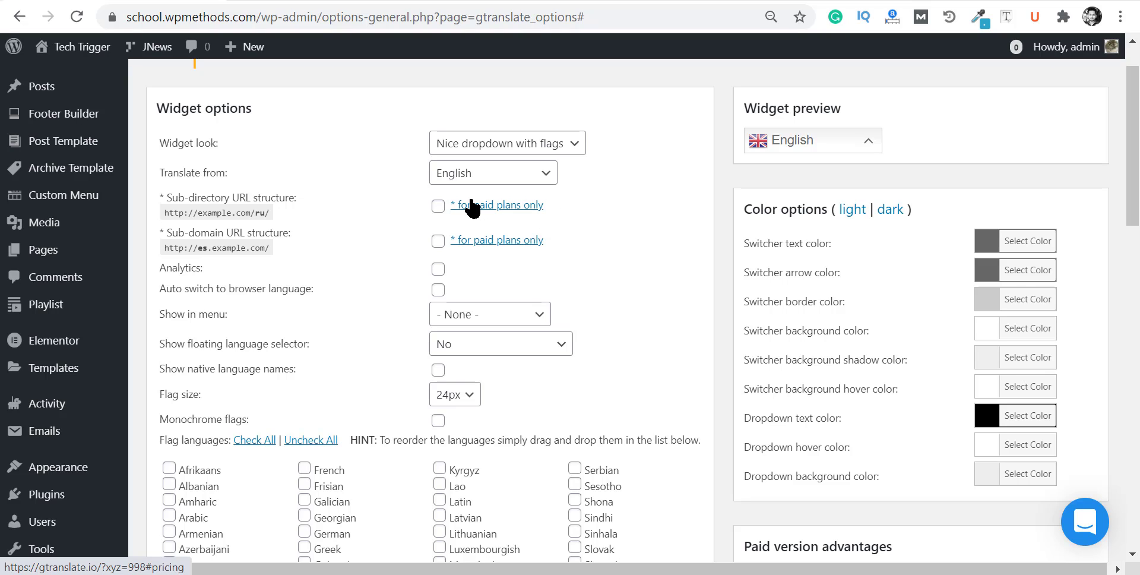
pyautogui.scroll(-1, 446, 211)
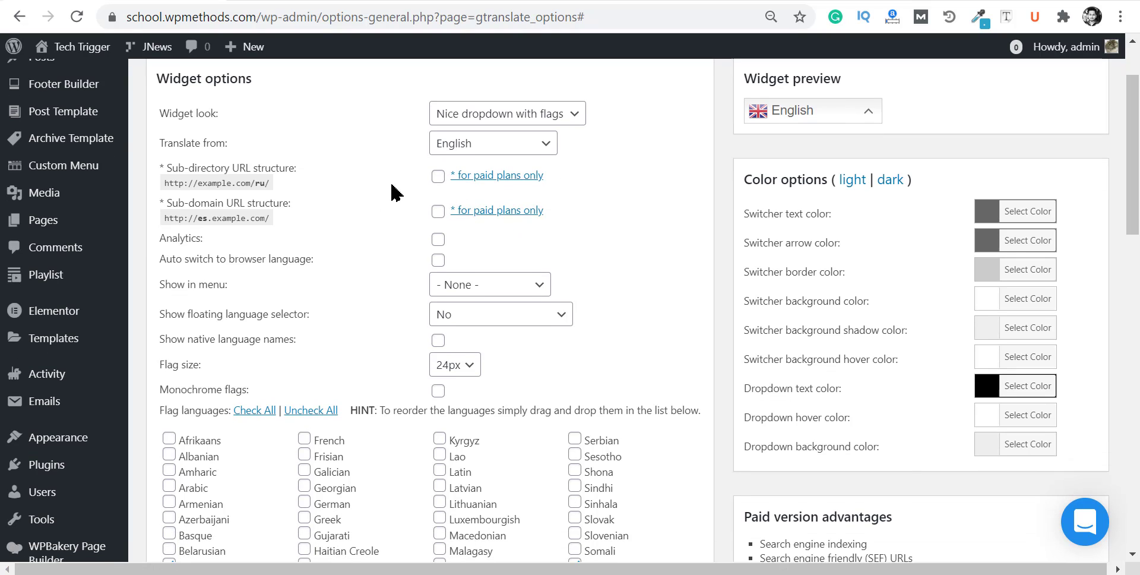
pyautogui.scroll(-2, 451, 238)
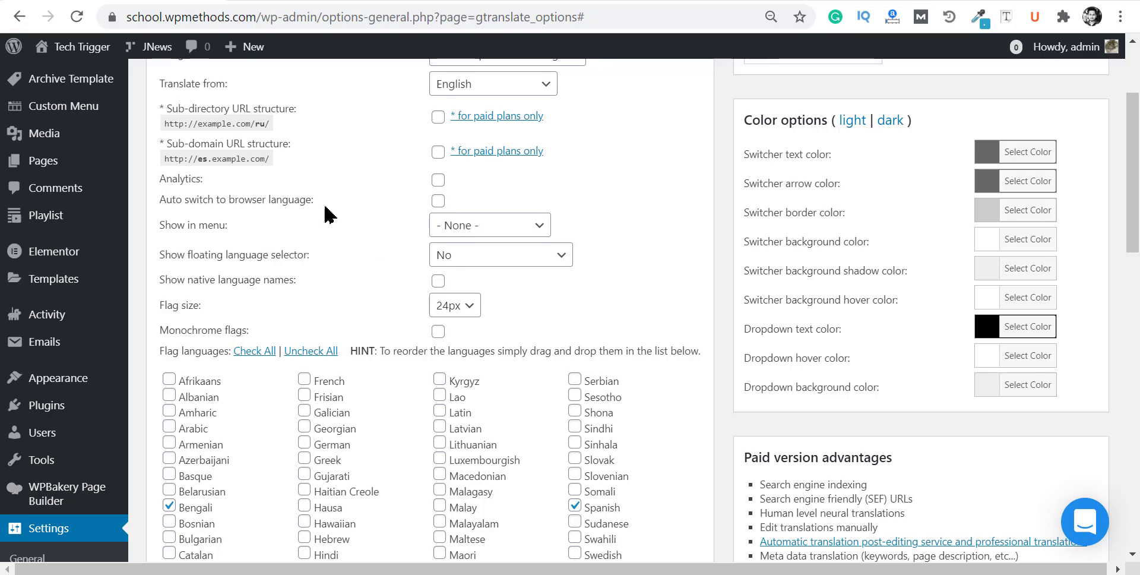
pyautogui.scroll(-1, 229, 170)
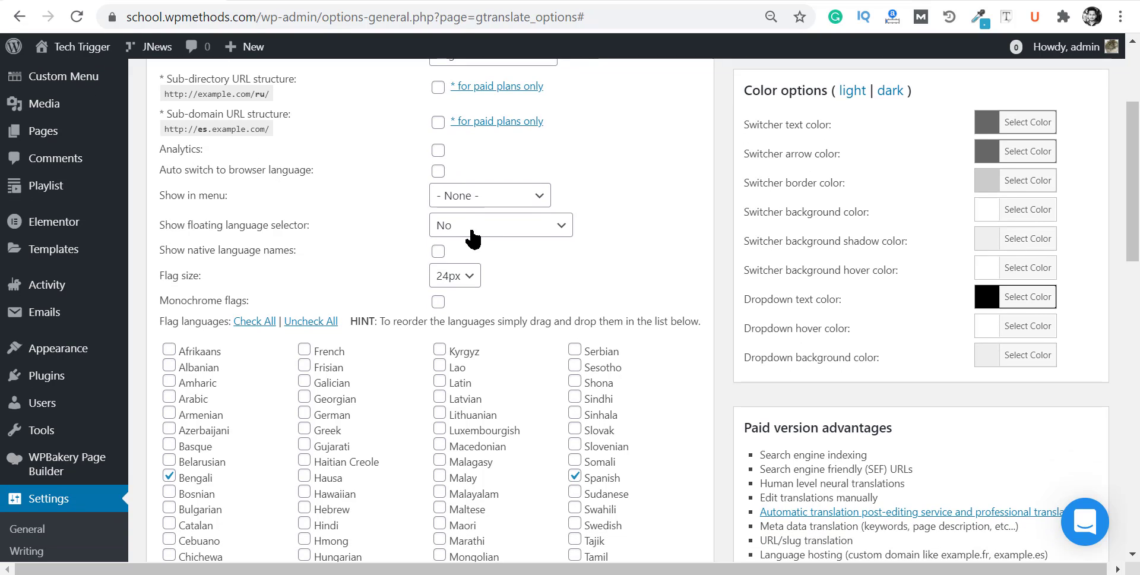
# Examine the Show in menu setting and the menu locations it offers, comparing it with the widget preview
pyautogui.scroll(-1, 473, 238)
pyautogui.moveTo(153, 161); pyautogui.dragTo(166, 84)
pyautogui.click(212, 165)
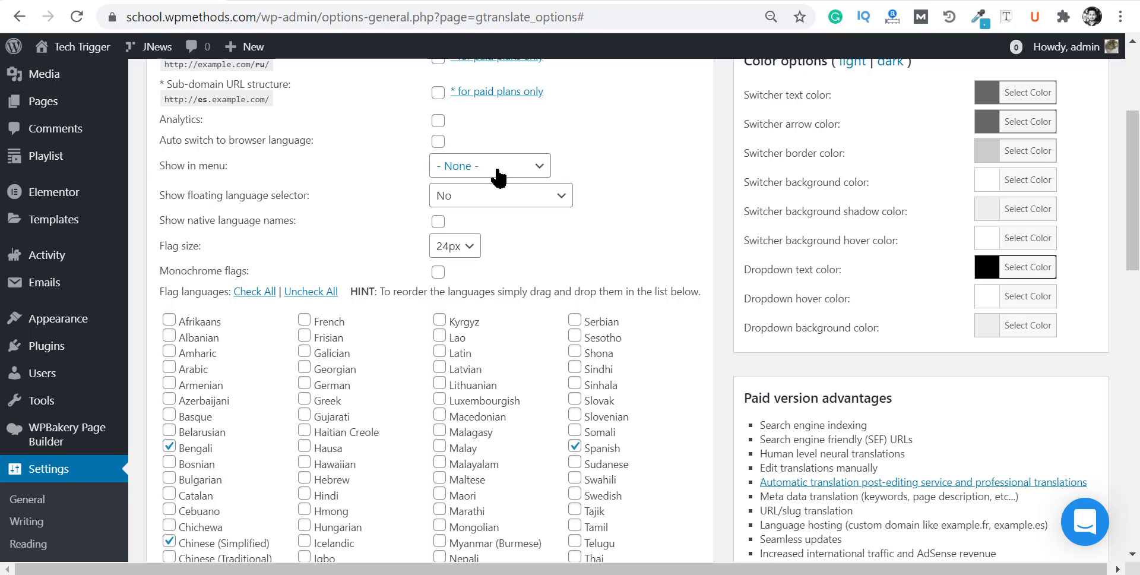
pyautogui.scroll(6, 653, 167)
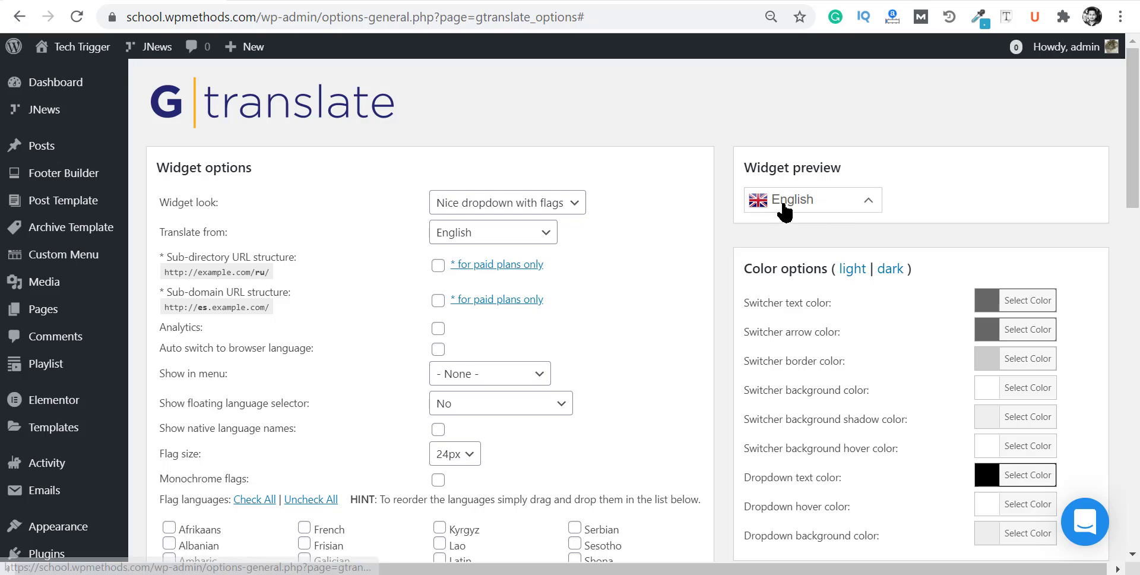
pyautogui.scroll(-3, 783, 211)
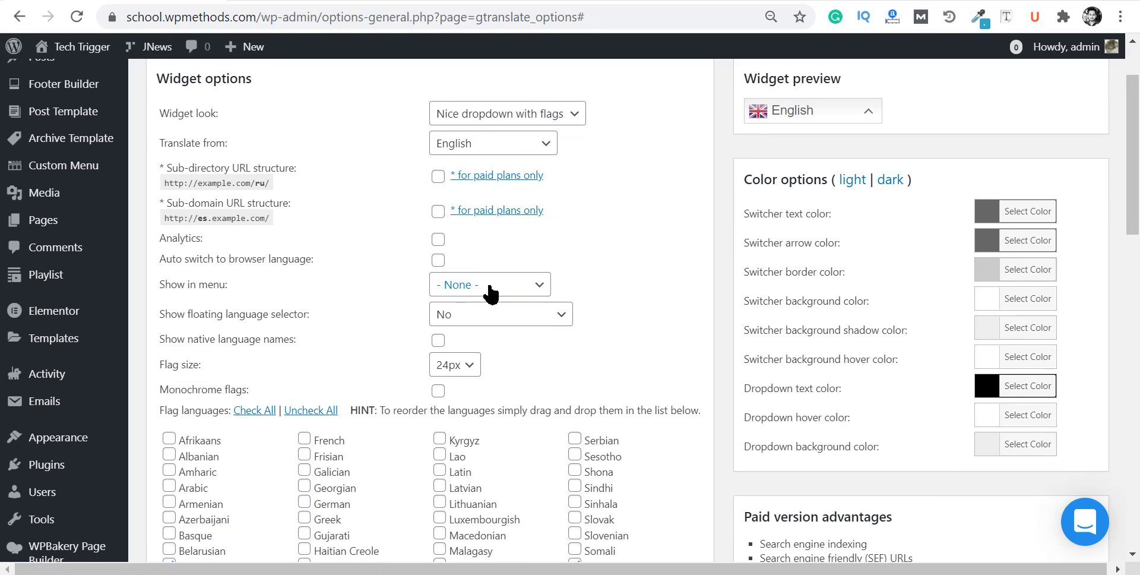
pyautogui.click(469, 290)
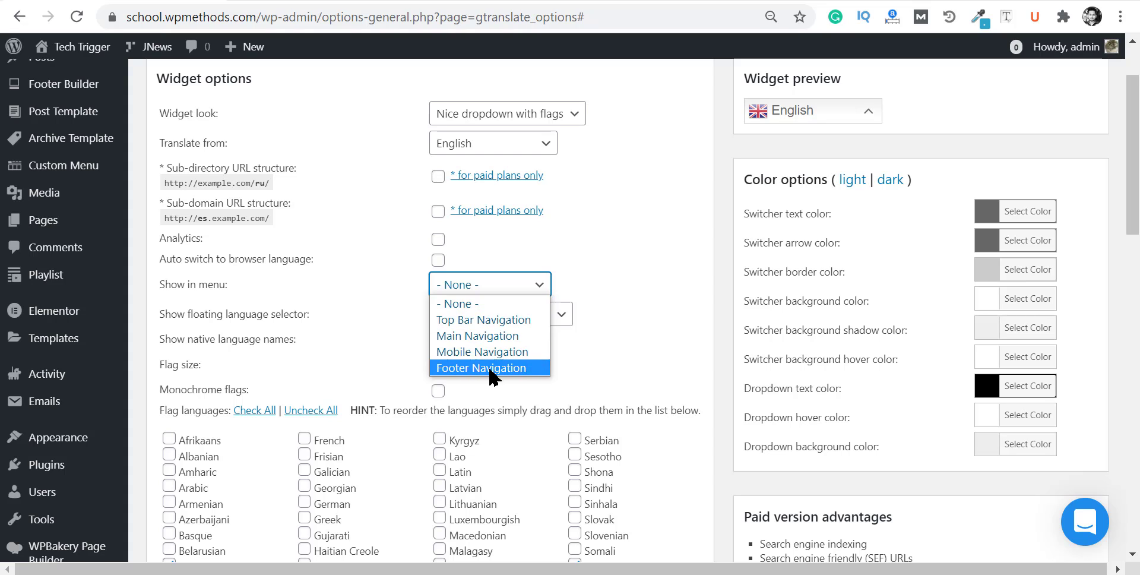
pyautogui.scroll(2, 47, 249)
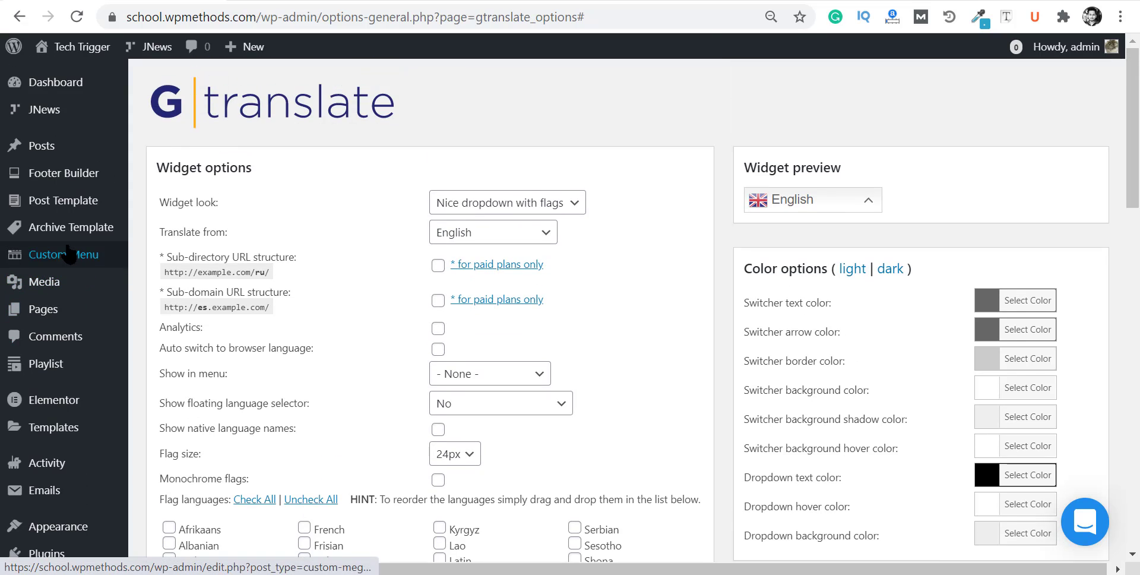
# Open the site's Menus page in a new tab and bring up its menu location assignments
pyautogui.scroll(-2, 41, 279)
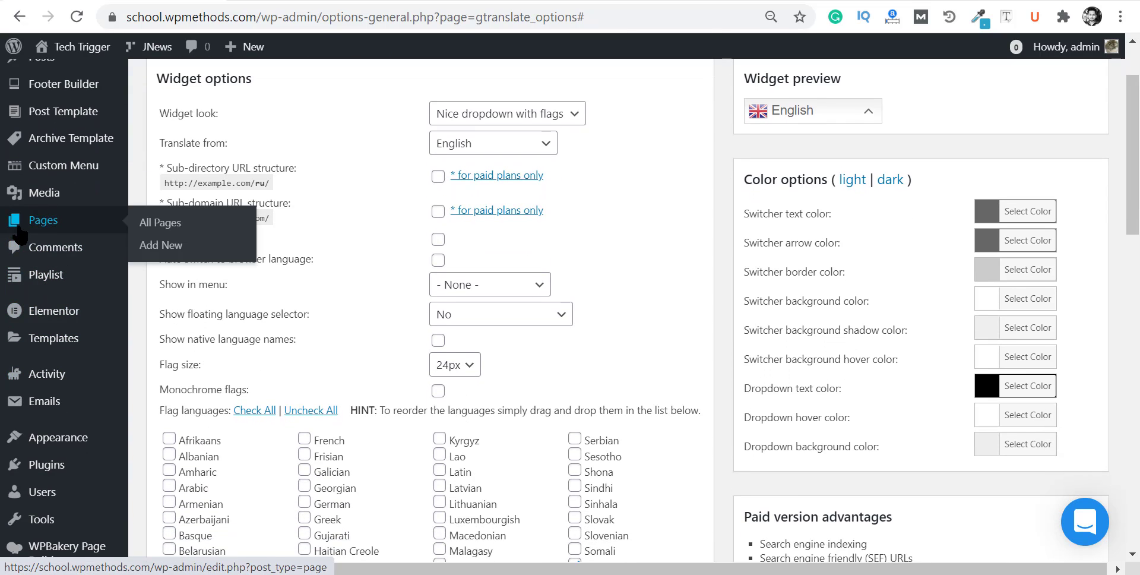
pyautogui.scroll(-2, 36, 317)
pyautogui.scroll(-1, 35, 317)
pyautogui.moveTo(36, 288)
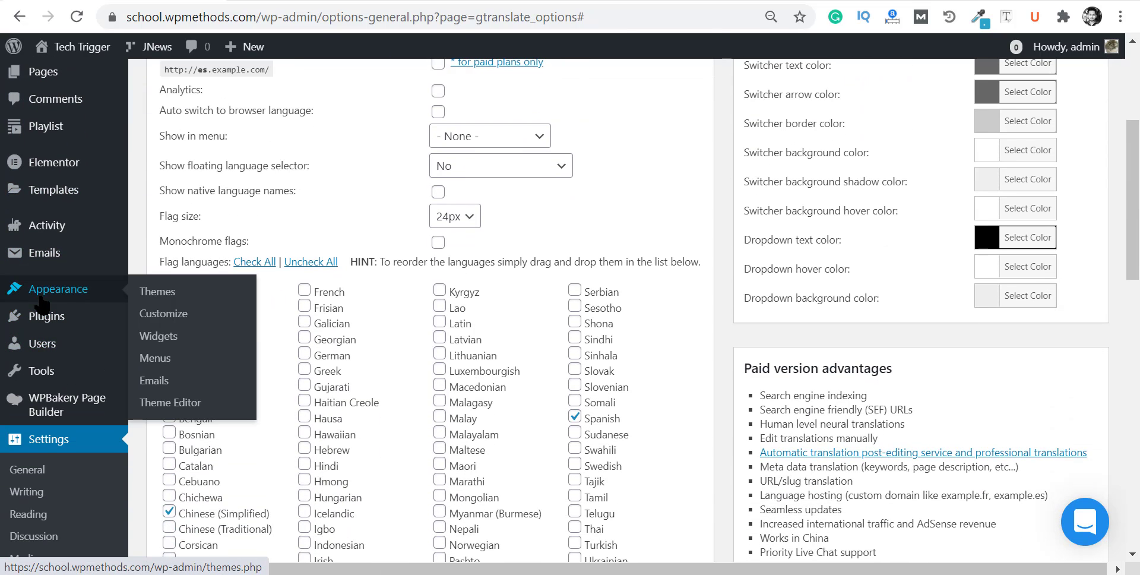
pyautogui.rightClick(164, 360)
pyautogui.click(165, 360)
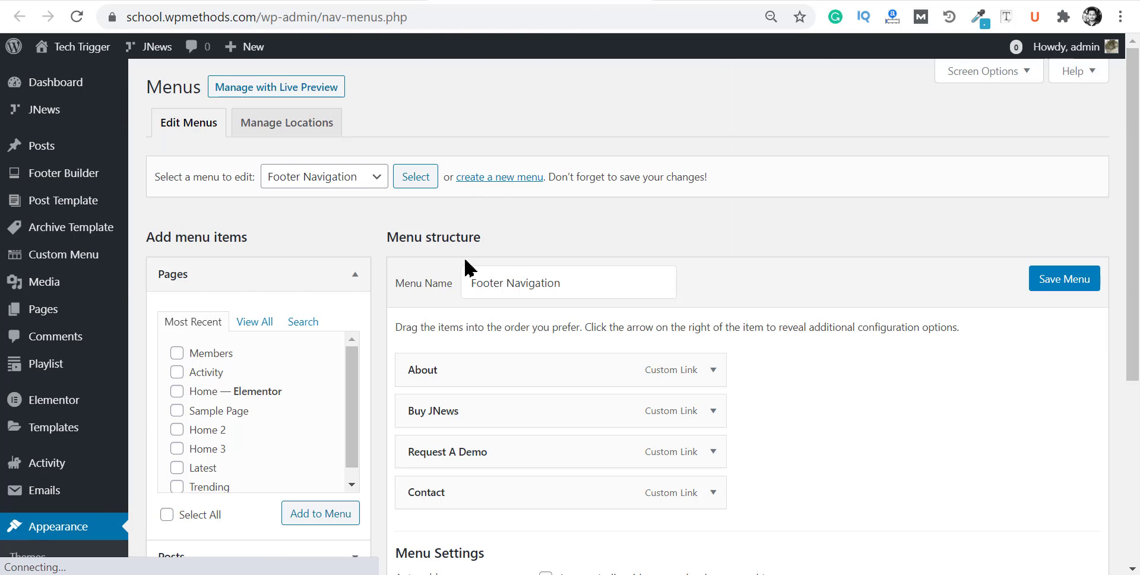
pyautogui.scroll(-2, 580, 247)
pyautogui.scroll(2, 580, 247)
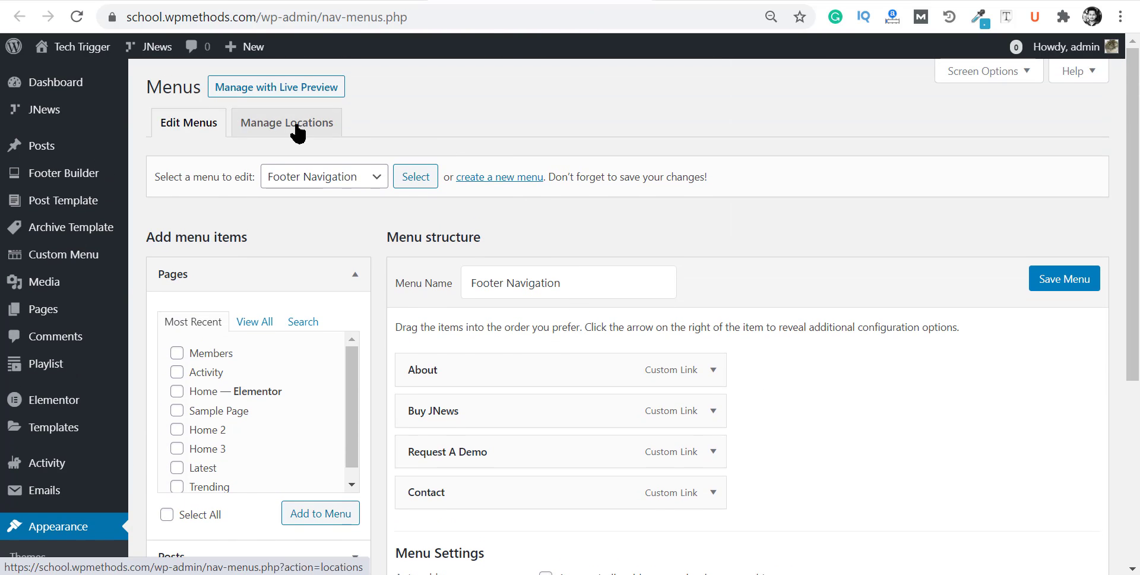
pyautogui.click(253, 125)
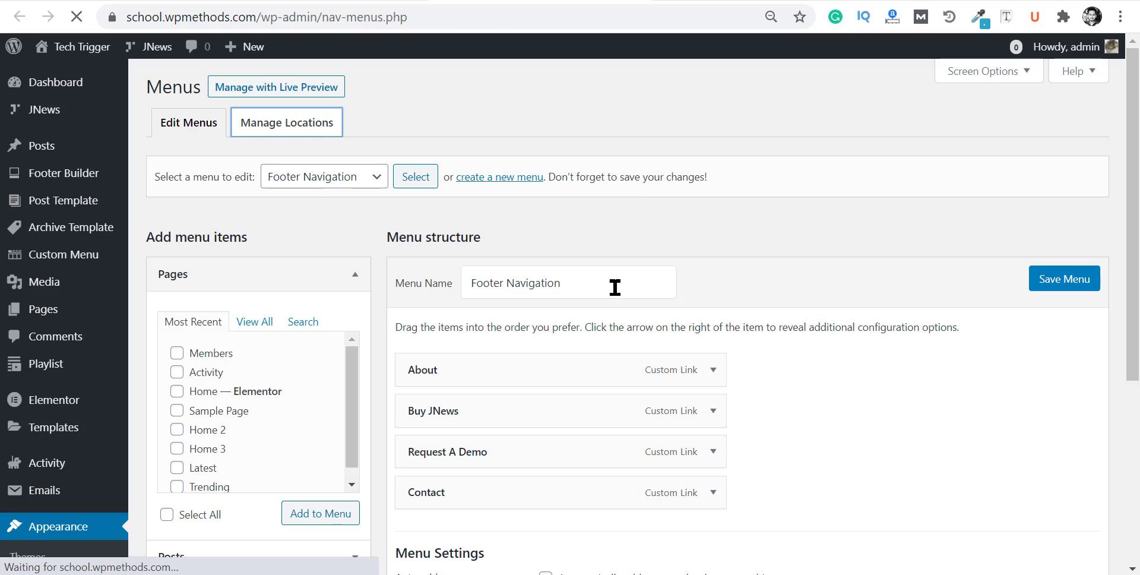
pyautogui.scroll(-1, 470, 297)
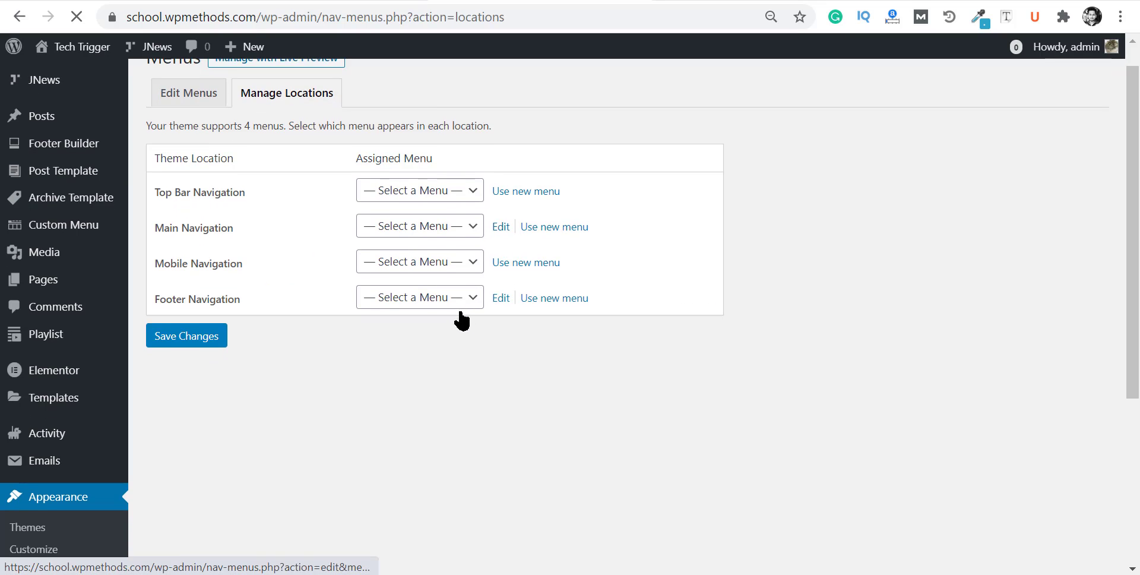
pyautogui.scroll(1, 333, 273)
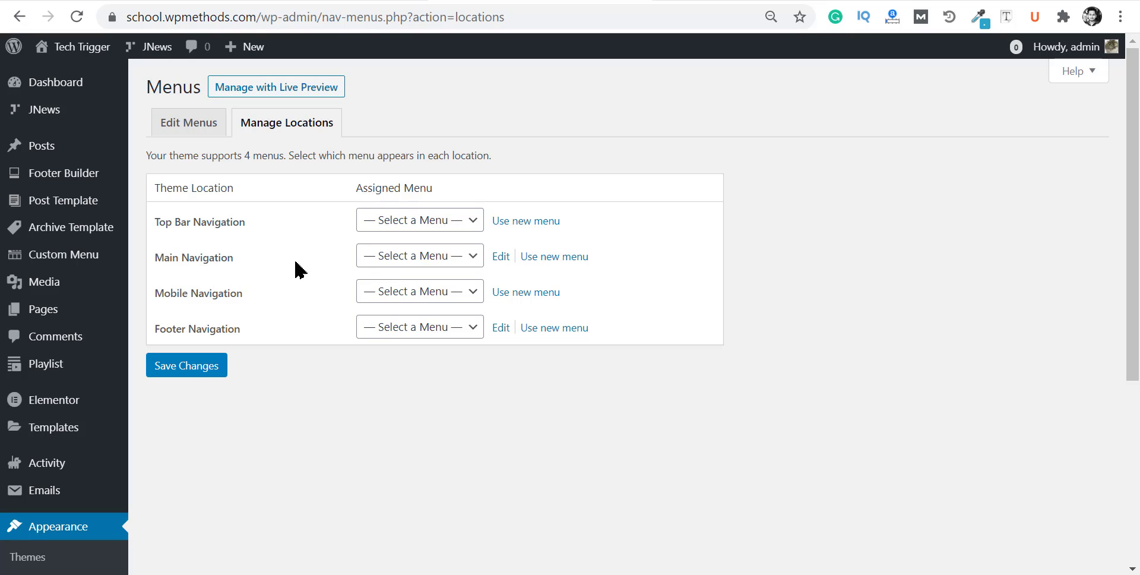
# Assign the Footer Navigation menu to the Footer Navigation theme location
pyautogui.click(392, 257)
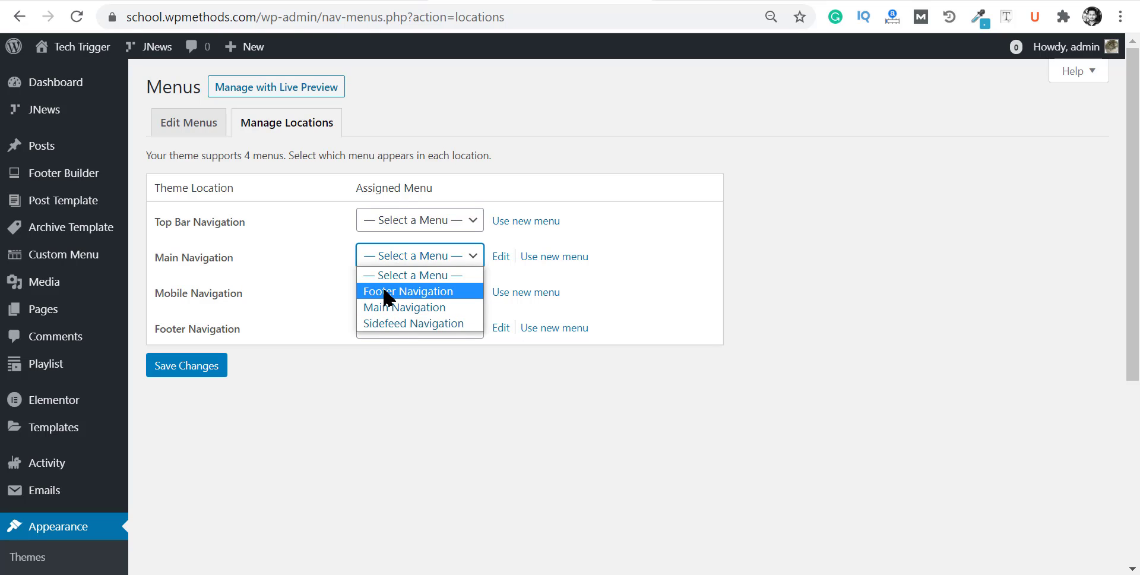
pyautogui.moveTo(321, 316); pyautogui.dragTo(420, 334)
pyautogui.click(420, 331)
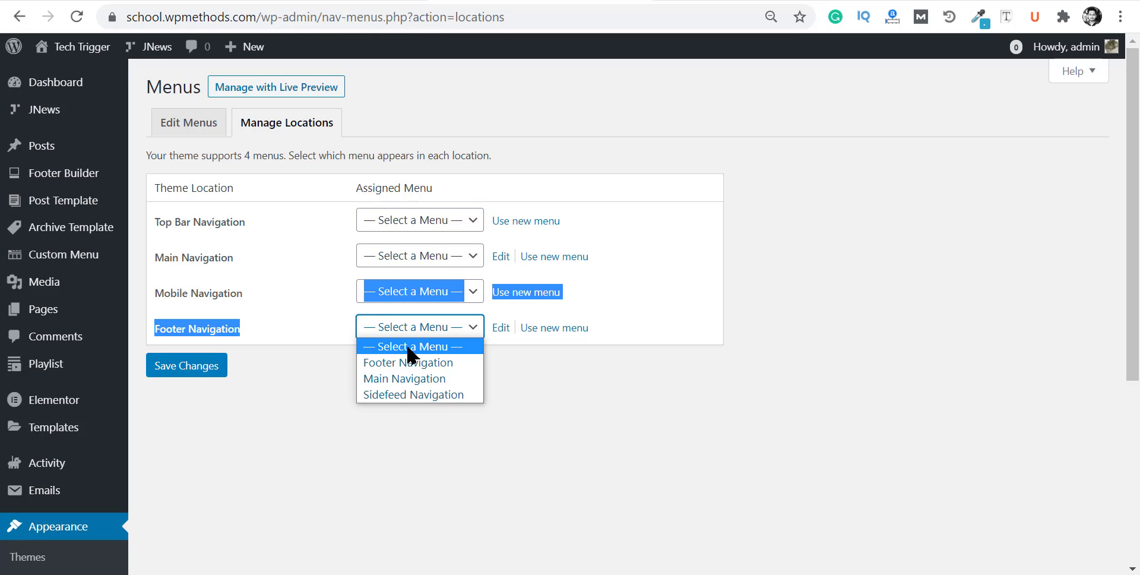
pyautogui.click(396, 373)
pyautogui.click(316, 331)
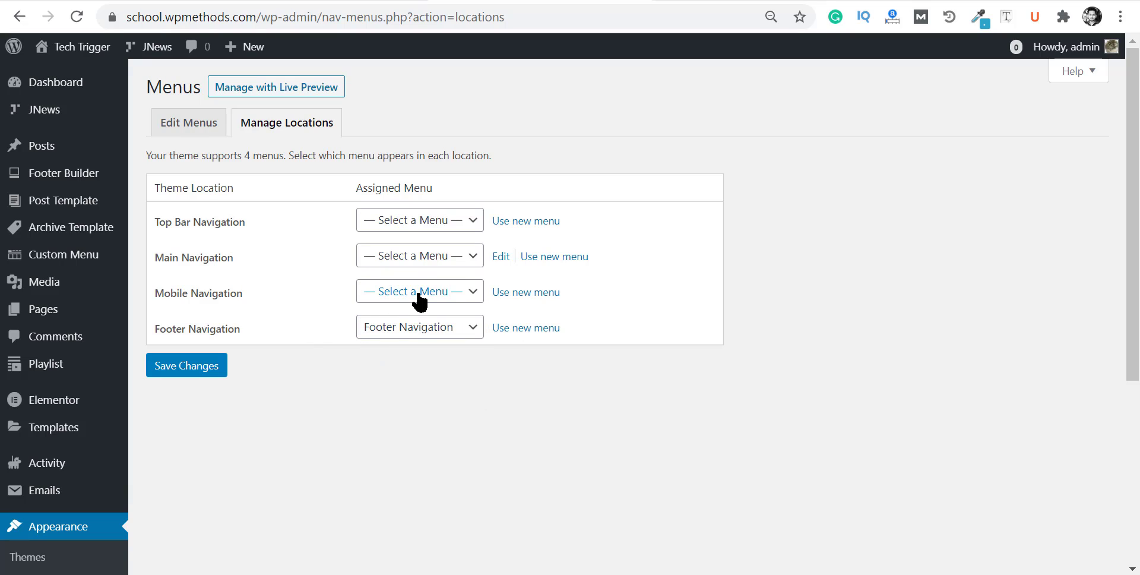
# Assign the Main Navigation menu to the Main Navigation theme location
pyautogui.click(392, 291)
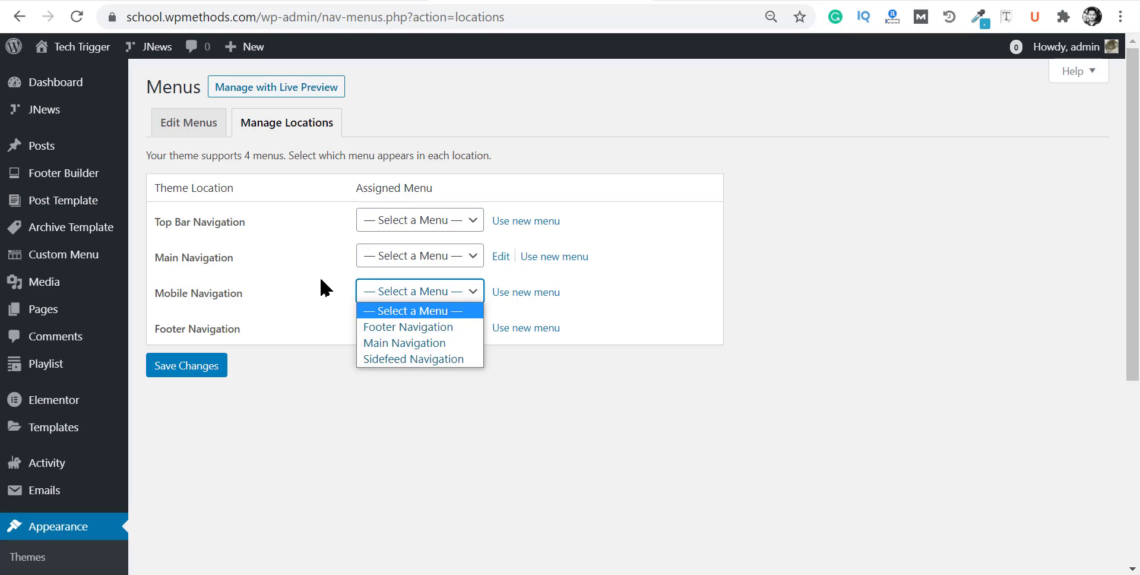
pyautogui.click(390, 258)
pyautogui.click(390, 257)
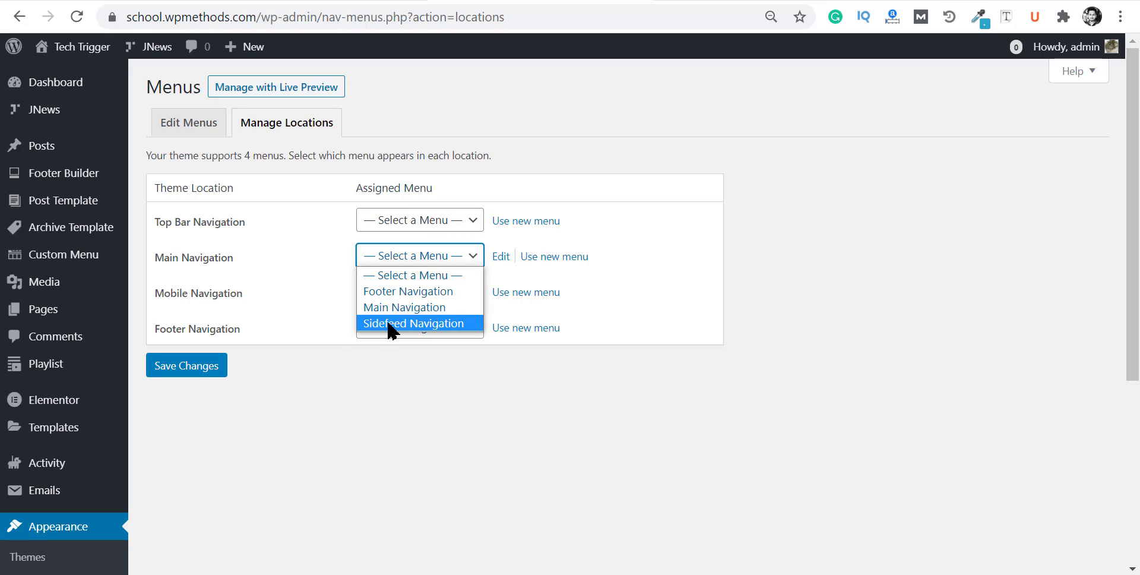
pyautogui.click(389, 307)
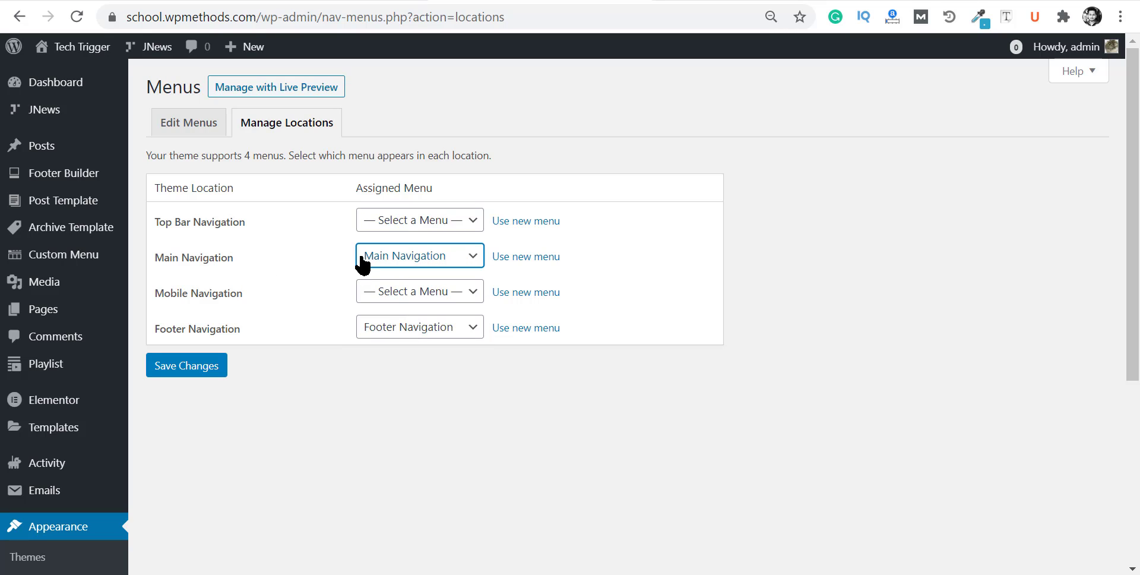
pyautogui.click(379, 297)
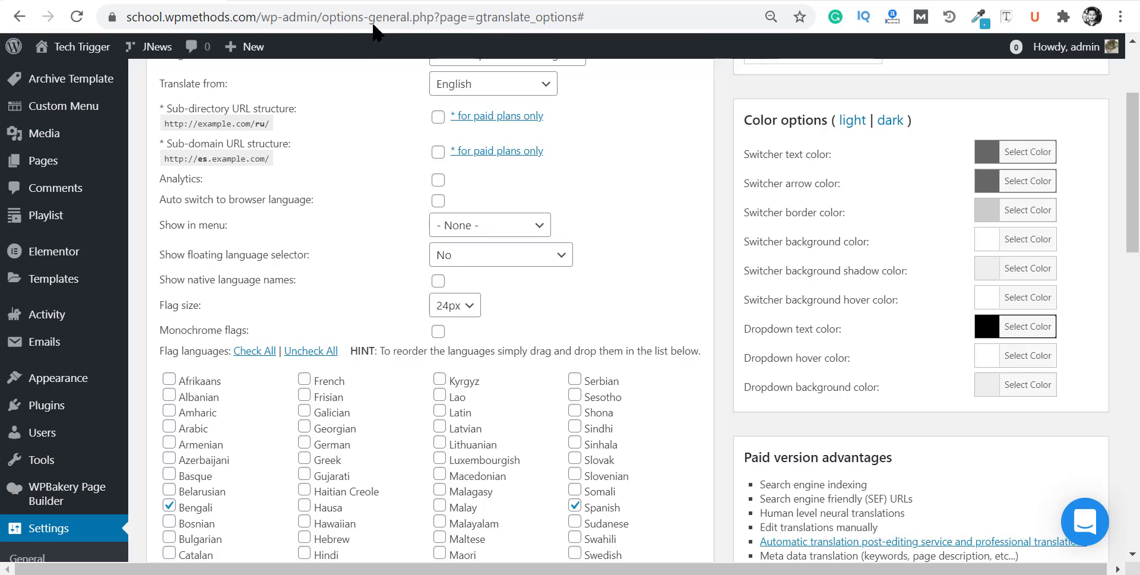
# Back in the GTranslate settings, set Show in menu to Main Navigation
pyautogui.scroll(1, 469, 300)
pyautogui.click(471, 287)
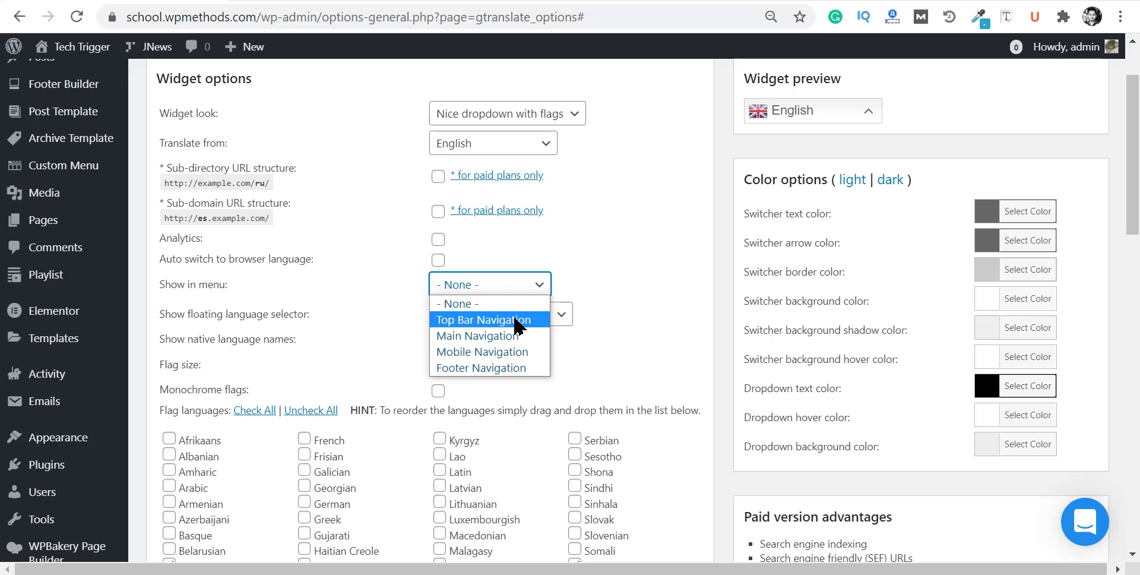
pyautogui.click(519, 343)
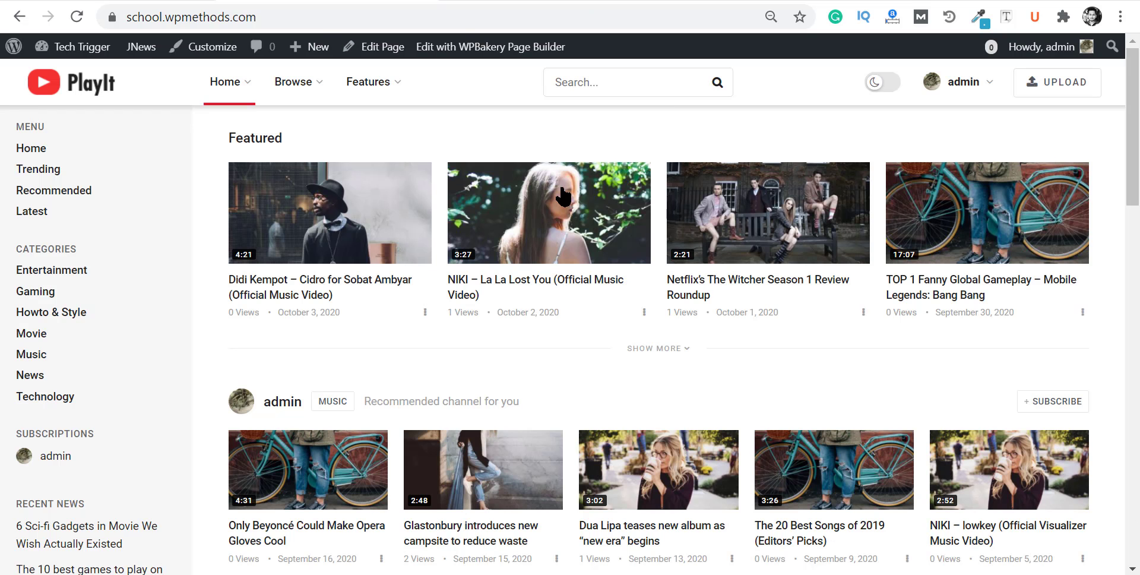
# Look over the site's home page to see where the main navigation sits
pyautogui.scroll(-3, 594, 132)
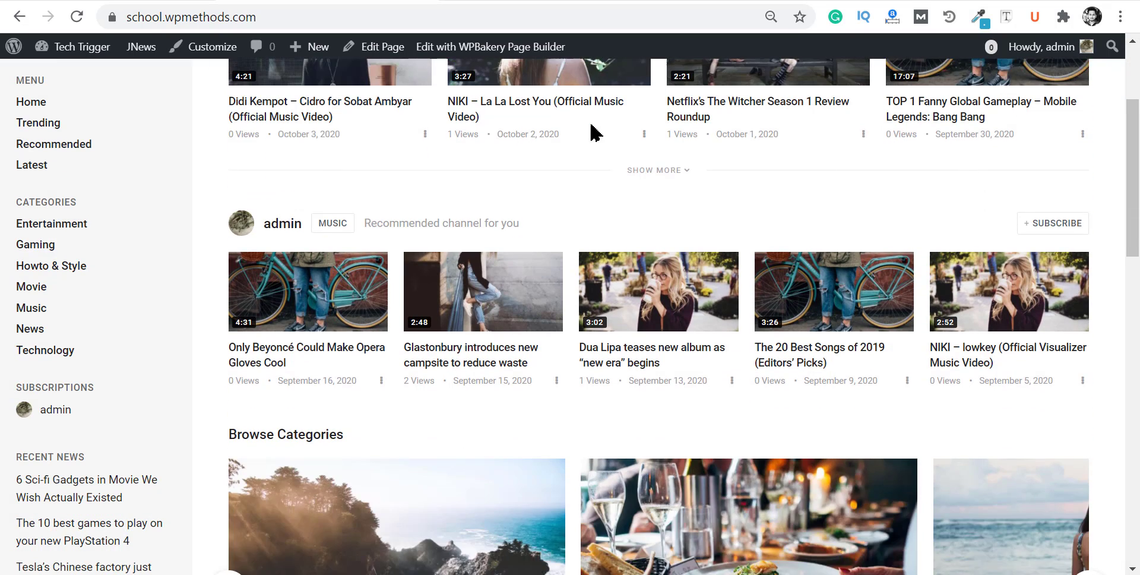
pyautogui.scroll(3, 594, 132)
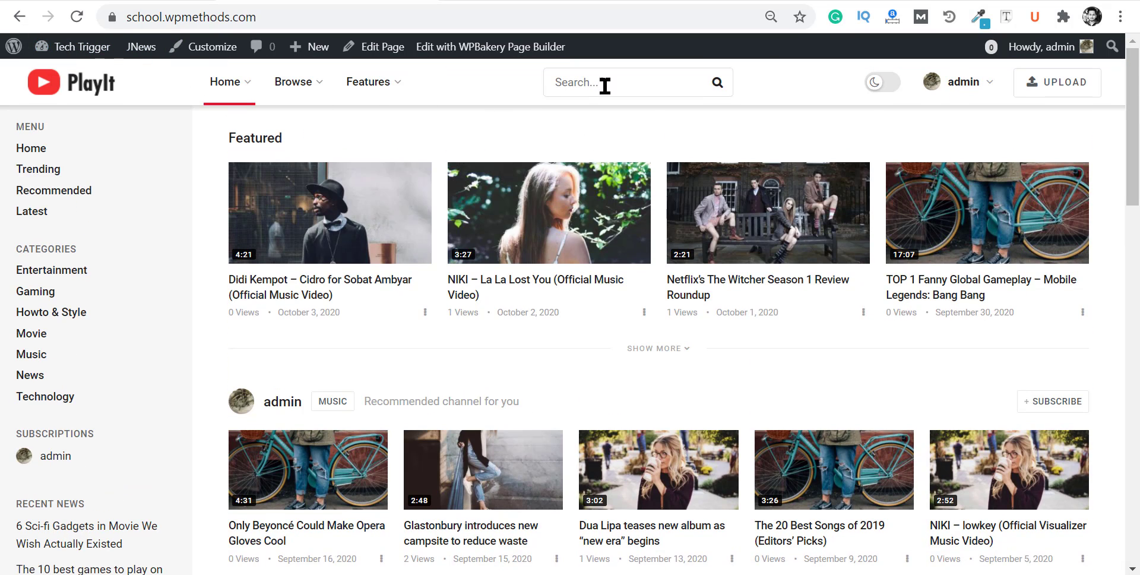
pyautogui.moveTo(354, 98)
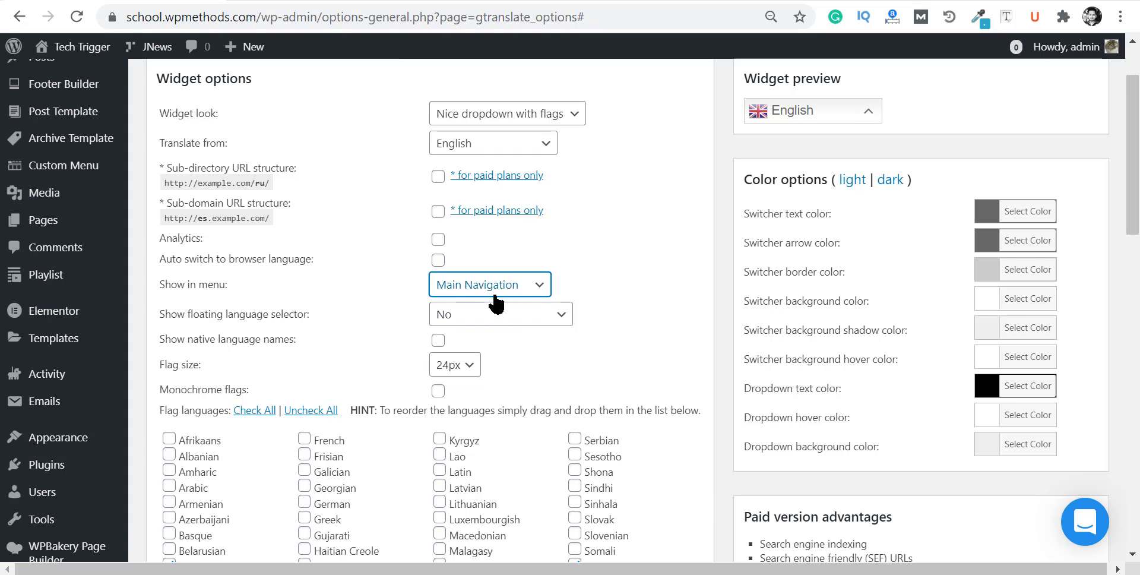
# Return to the GTranslate settings, keep the flag size at 24px and check the language switcher in the widget preview
pyautogui.scroll(-2, 367, 280)
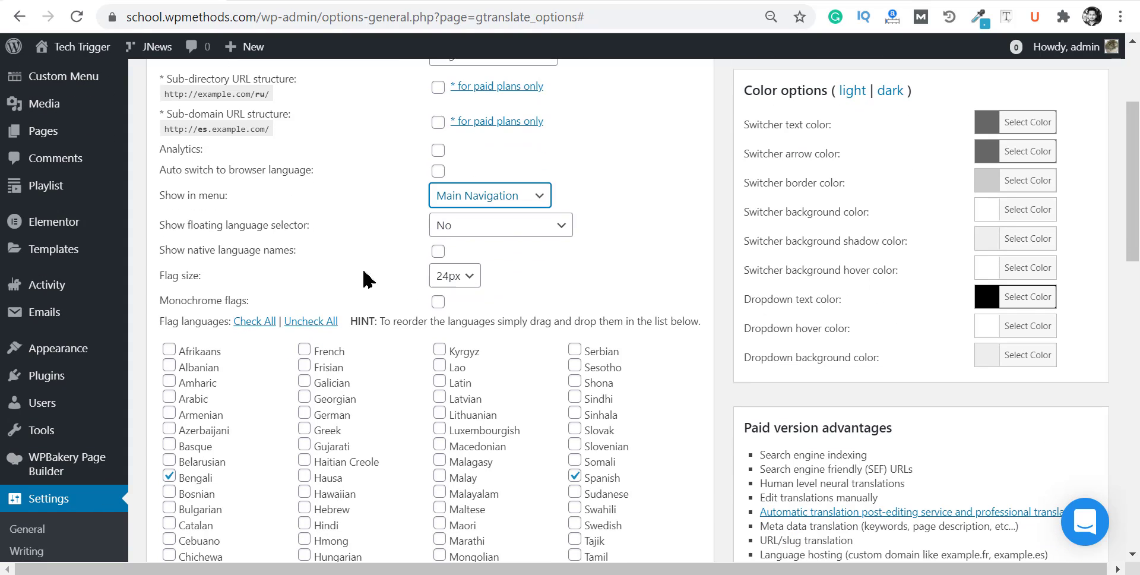
pyautogui.click(469, 290)
pyautogui.click(453, 311)
pyautogui.scroll(4, 452, 315)
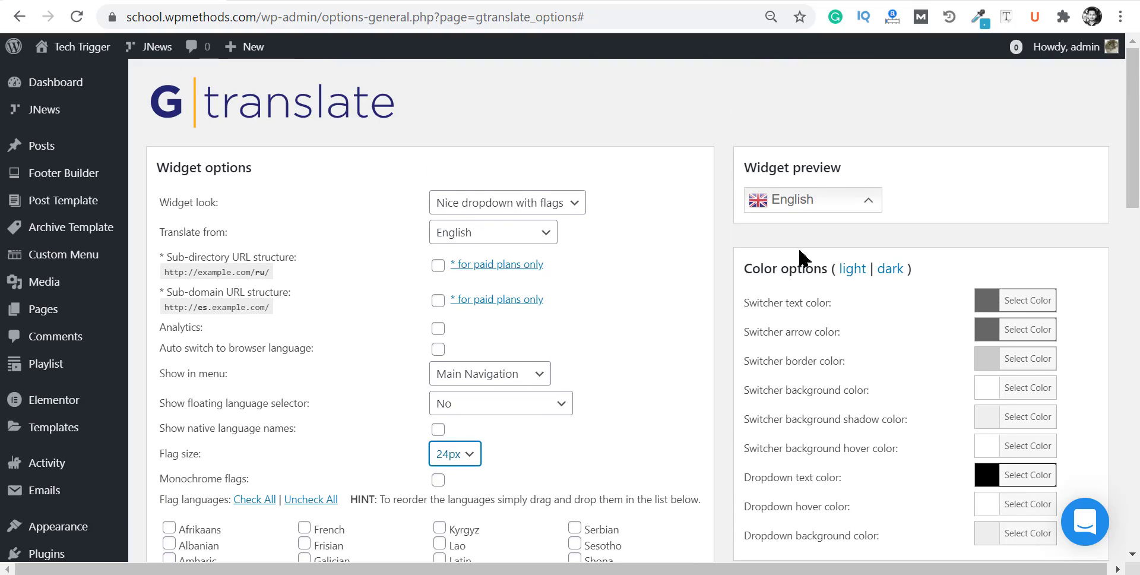
pyautogui.click(771, 203)
# Try to save the GTranslate settings with Main Navigation as the menu and the 24px flag size, and return to the settings page
pyautogui.scroll(-15, 356, 309)
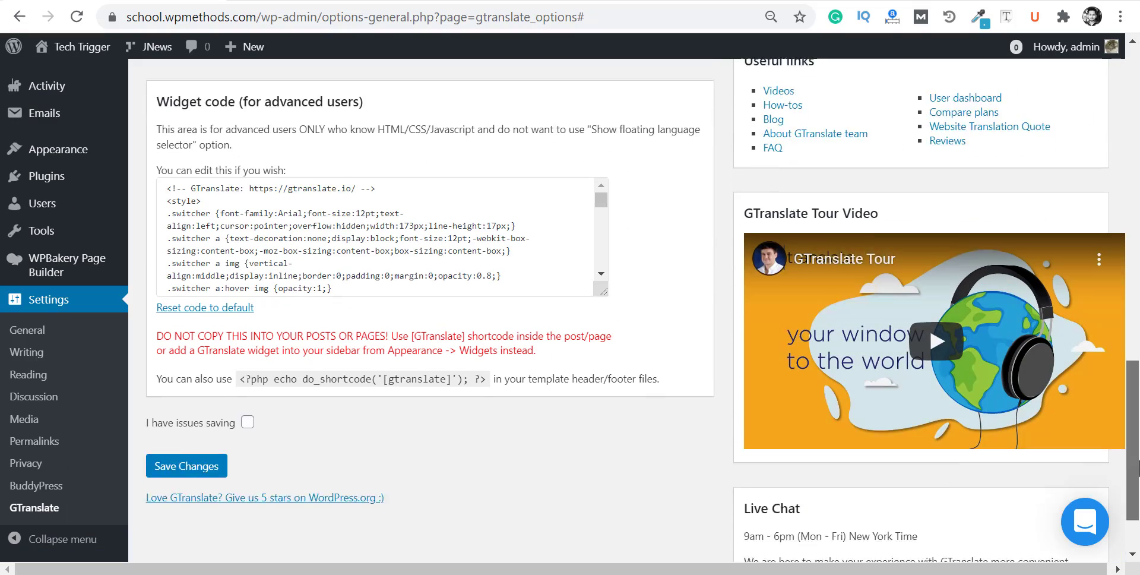
pyautogui.scroll(1, 350, 307)
pyautogui.scroll(1, 351, 307)
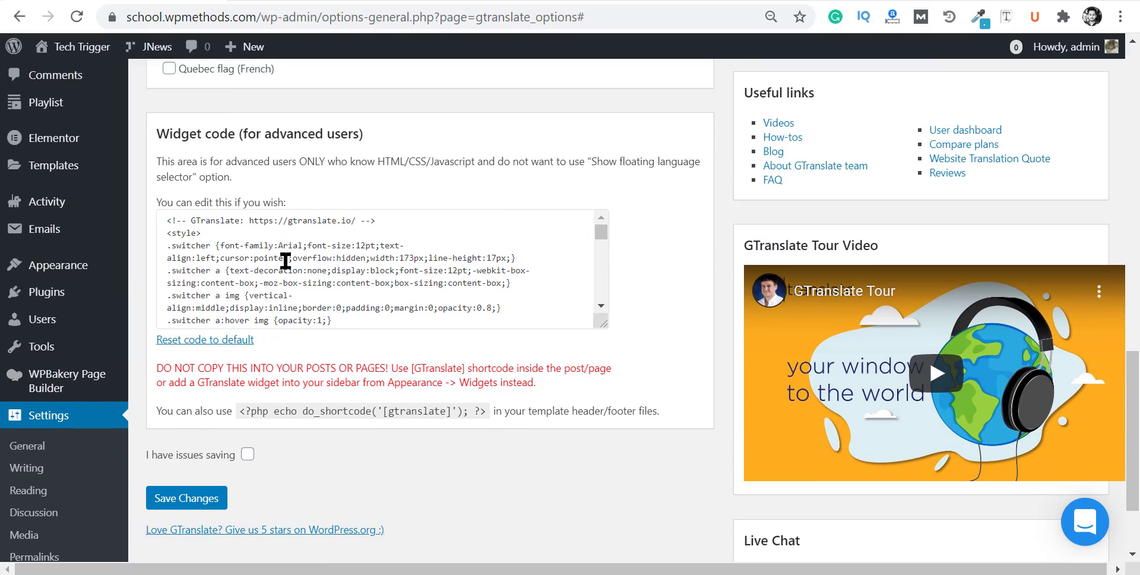
pyautogui.scroll(-3, 285, 257)
pyautogui.scroll(-2, 255, 422)
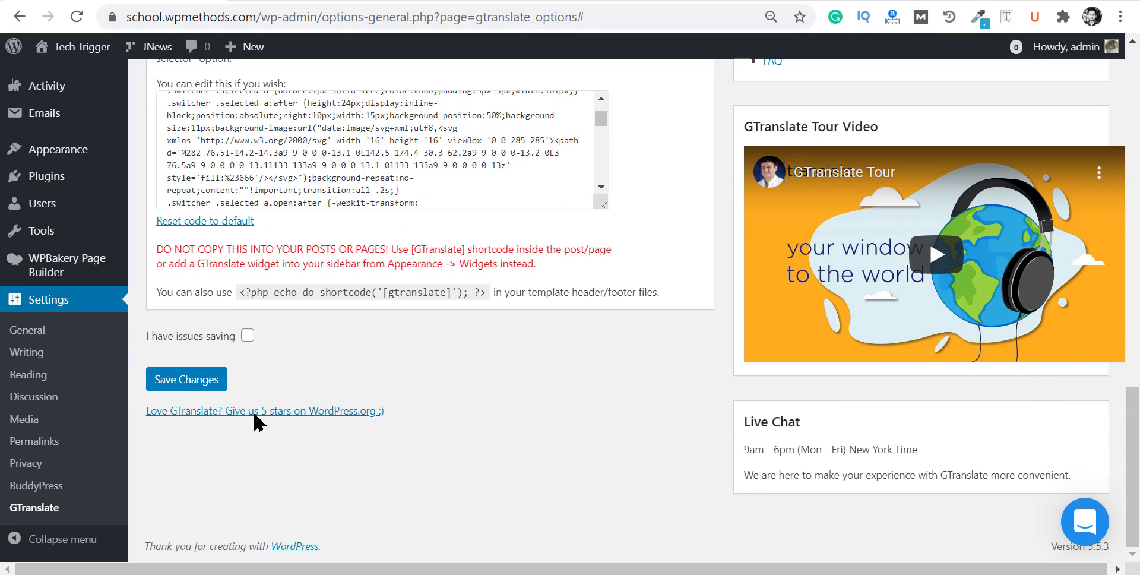
pyautogui.click(196, 381)
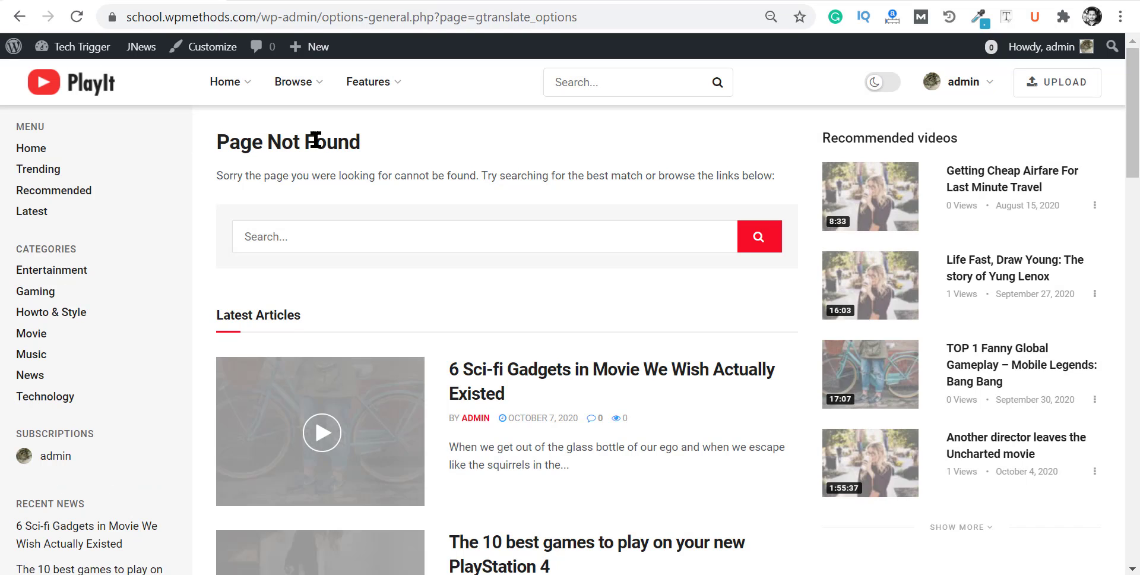
pyautogui.click(19, 18)
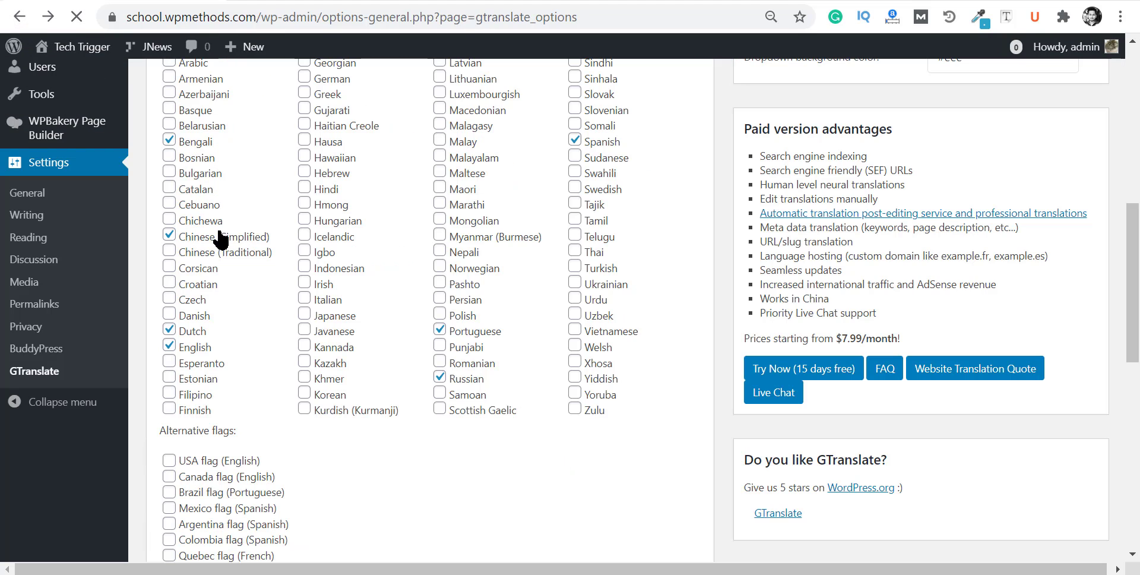
# Enable the "I have issues saving" option and save the GTranslate settings
pyautogui.scroll(-10, 322, 321)
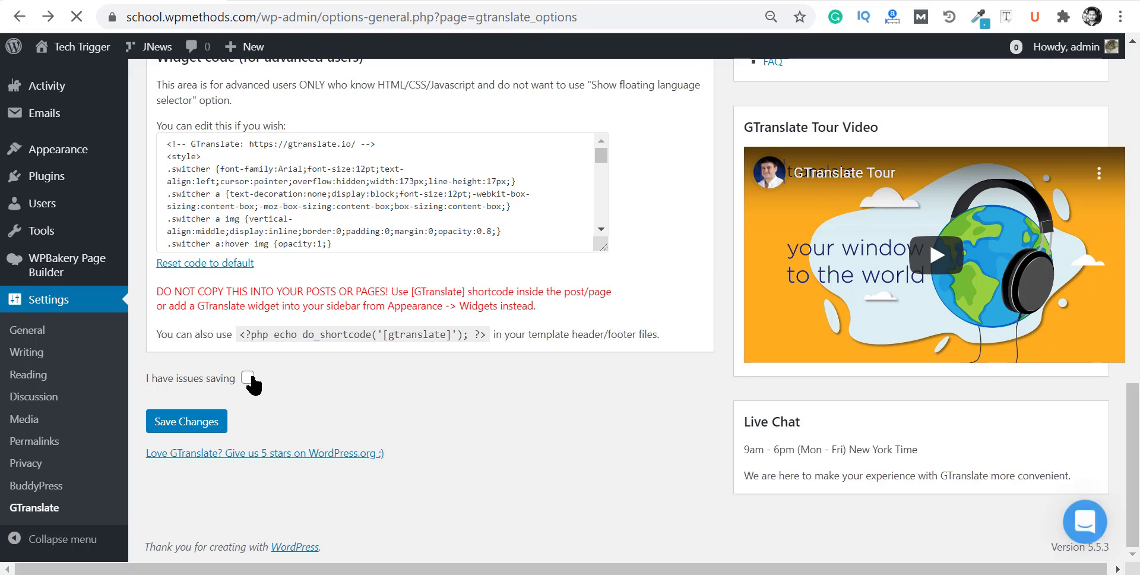
pyautogui.click(247, 378)
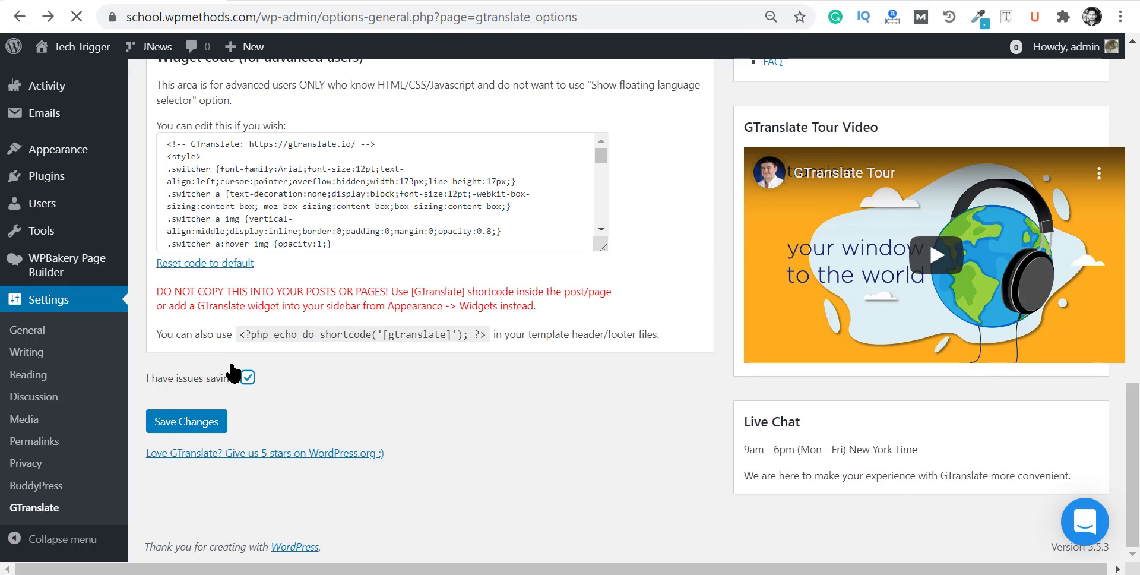
pyautogui.click(186, 423)
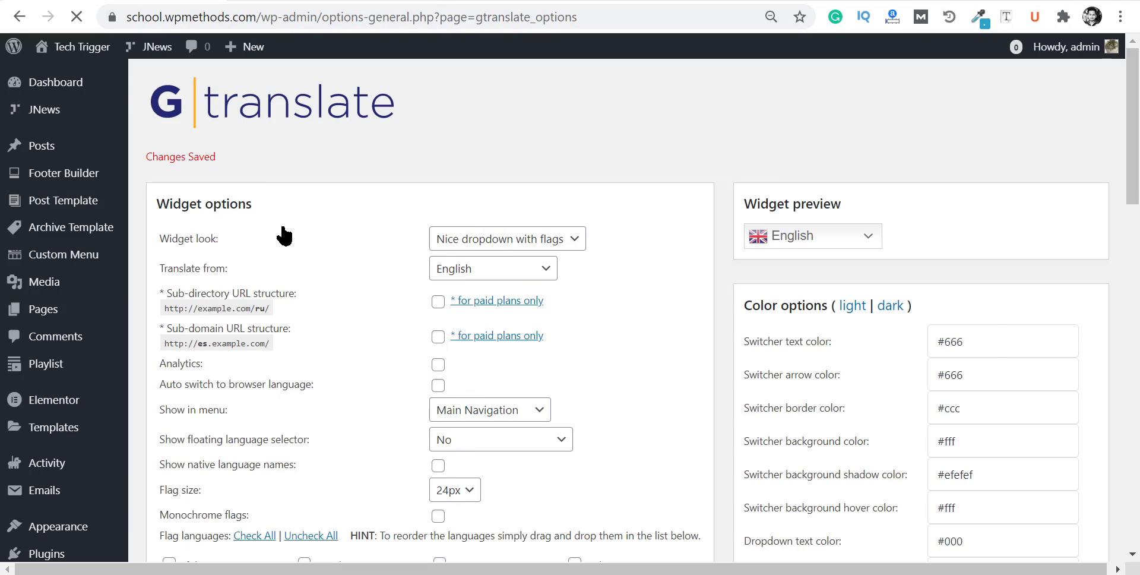
pyautogui.scroll(-5, 352, 291)
# Reload the site's home page and check the list of languages in the navigation's language switcher
pyautogui.hotkey('ctrl', 'Tab')
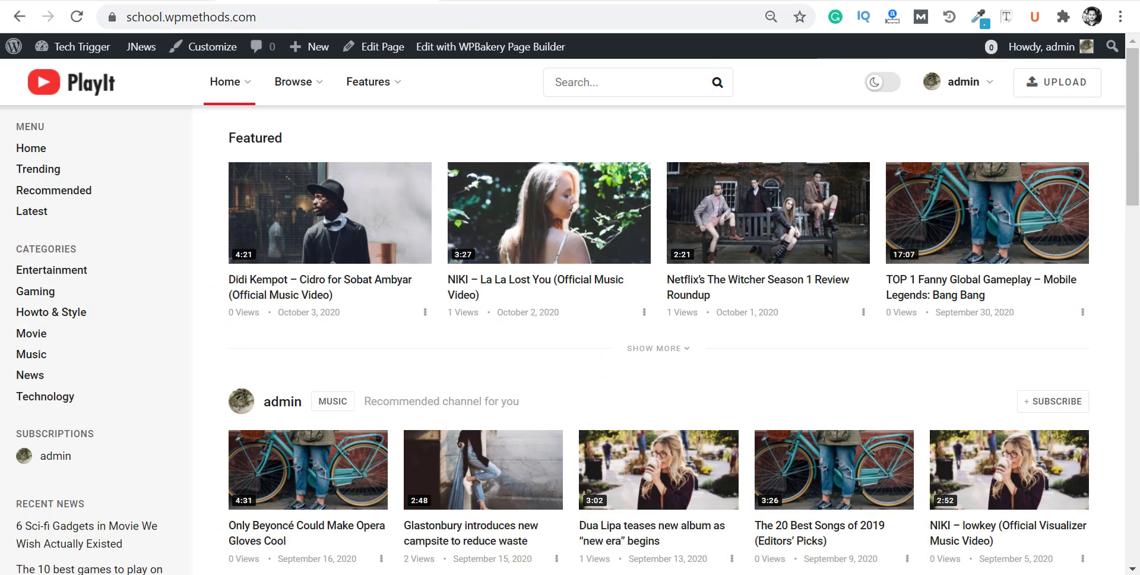
pyautogui.click(77, 18)
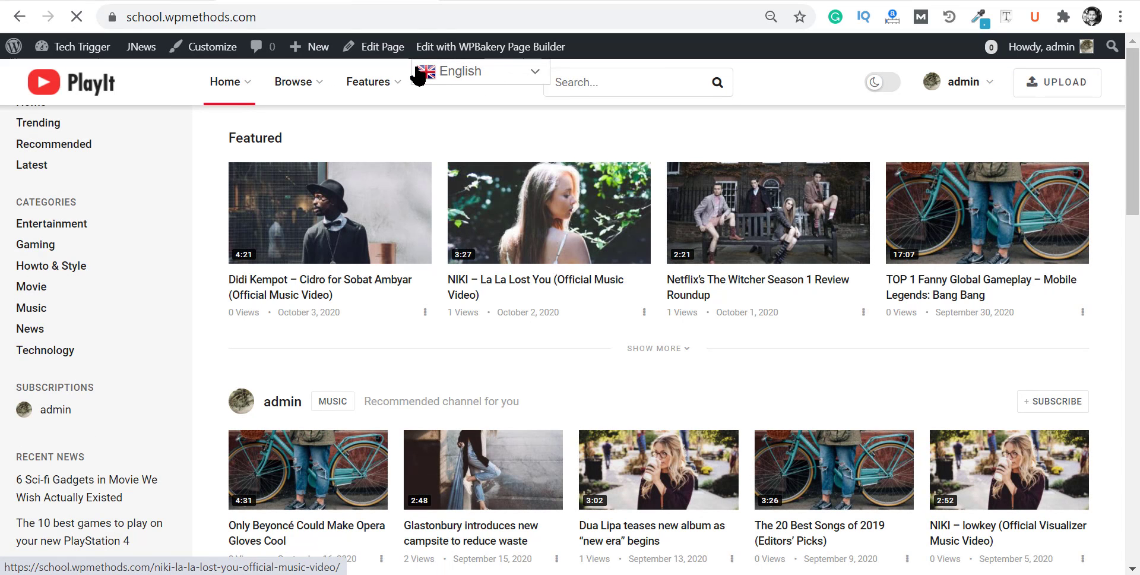
pyautogui.click(522, 81)
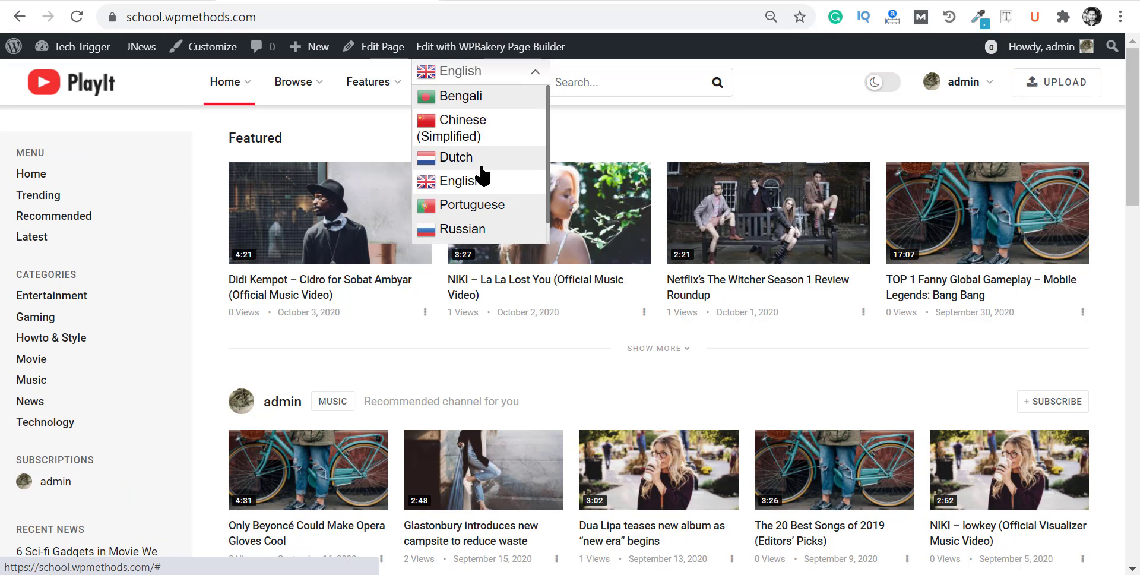
pyautogui.click(509, 82)
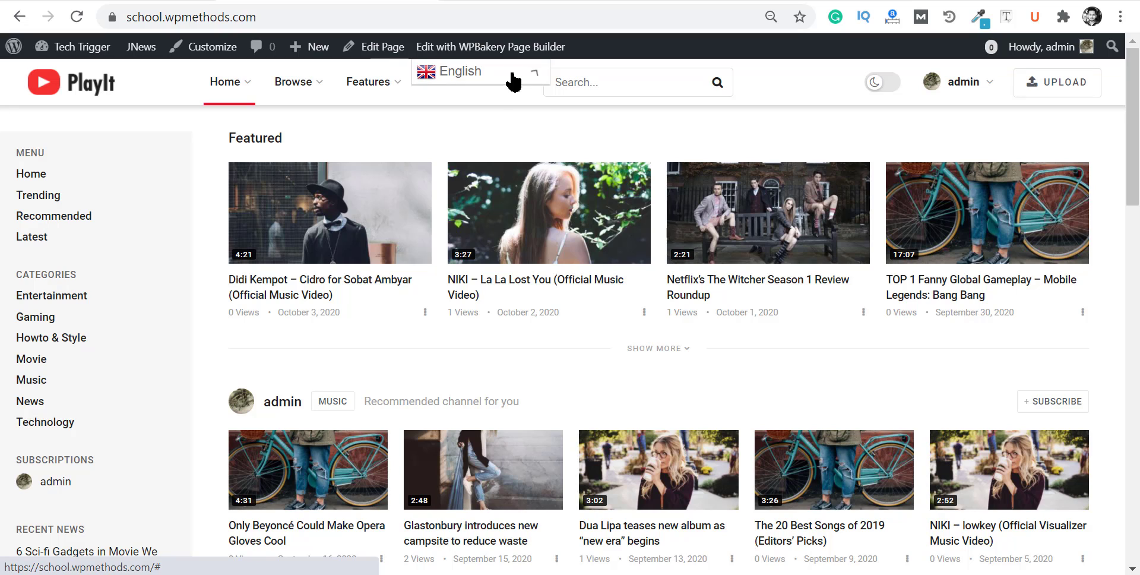
pyautogui.click(511, 83)
pyautogui.click(532, 72)
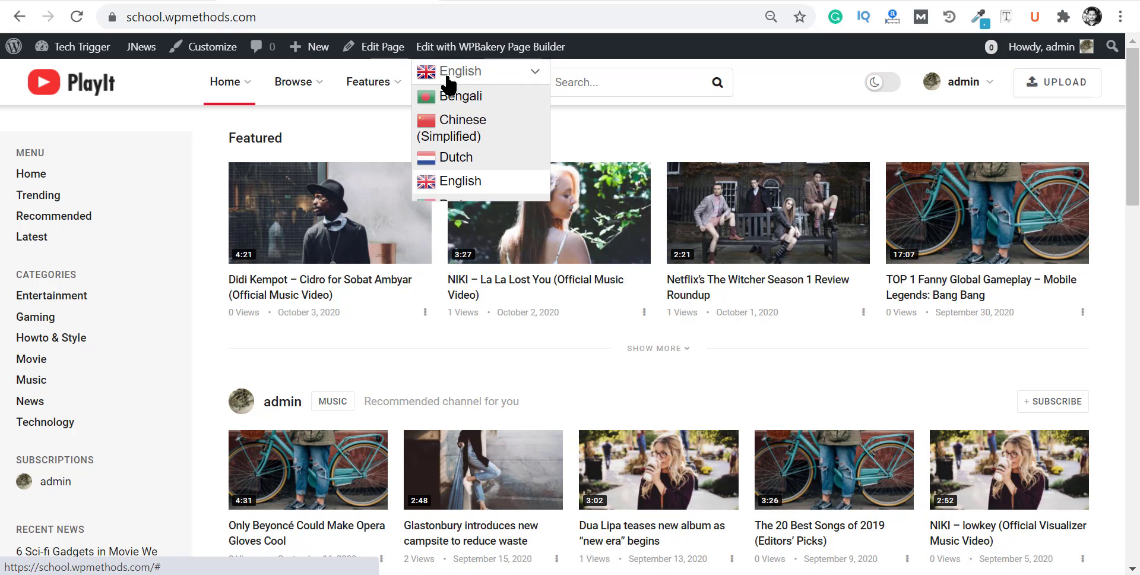
pyautogui.click(502, 74)
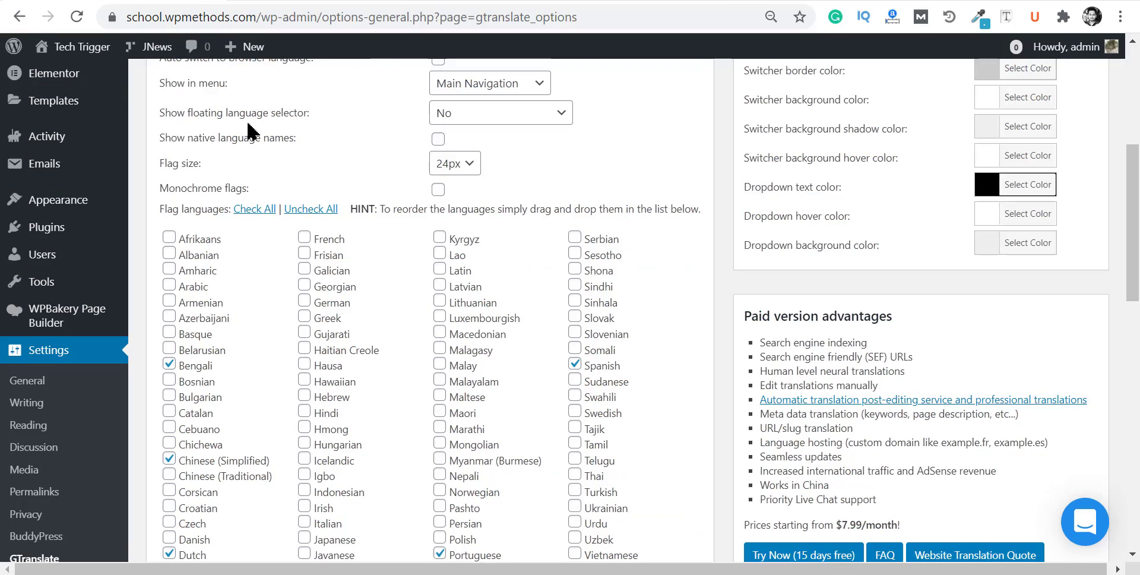
# Back in the GTranslate settings, set the flag size to 16px and check the widget preview
pyautogui.scroll(-3, 309, 246)
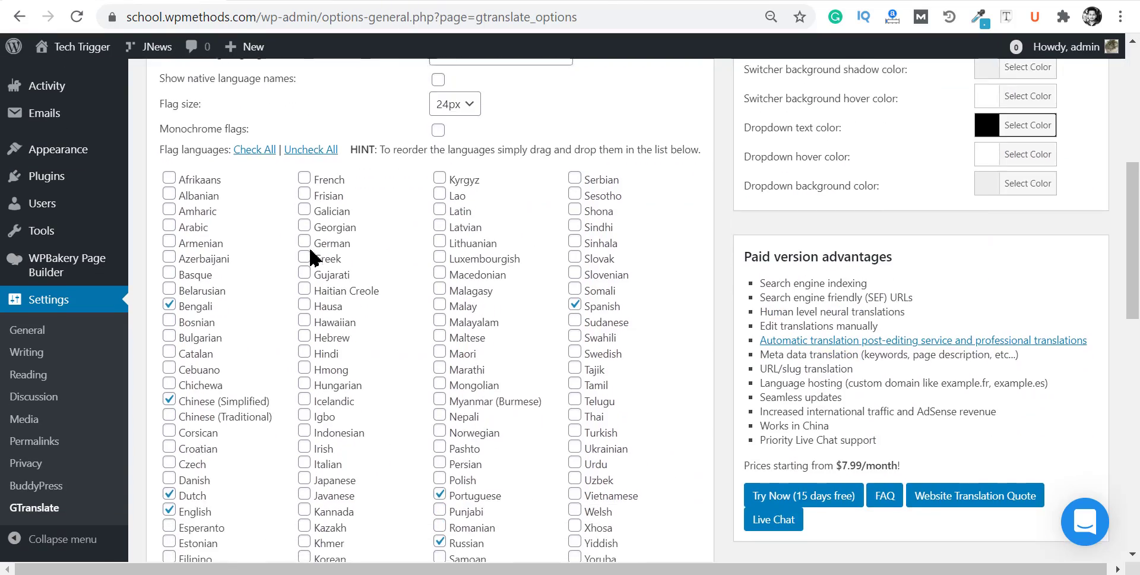
pyautogui.scroll(5, 195, 245)
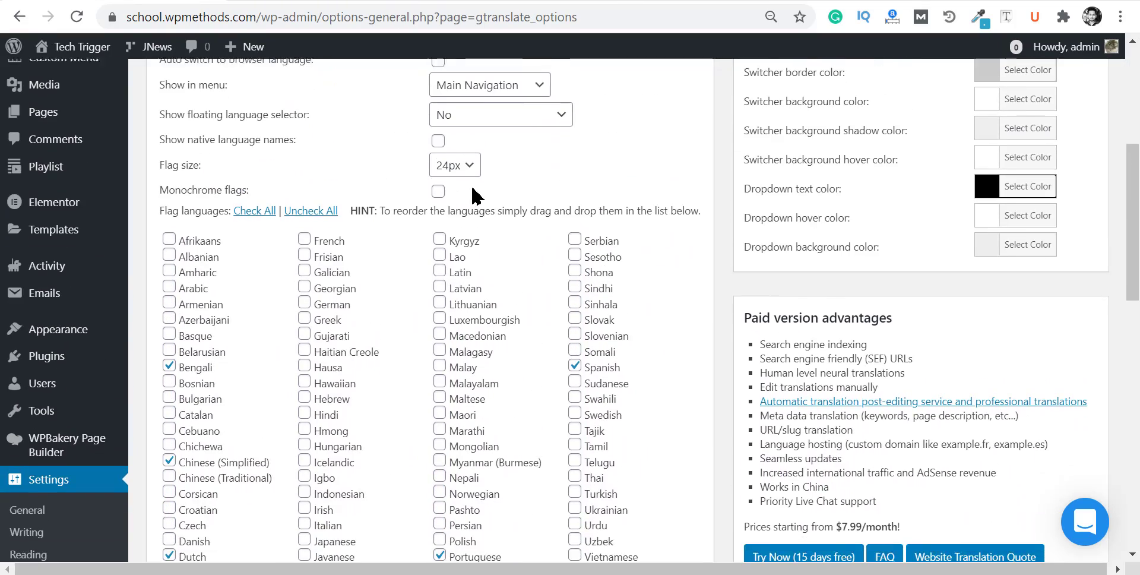
pyautogui.scroll(1, 405, 229)
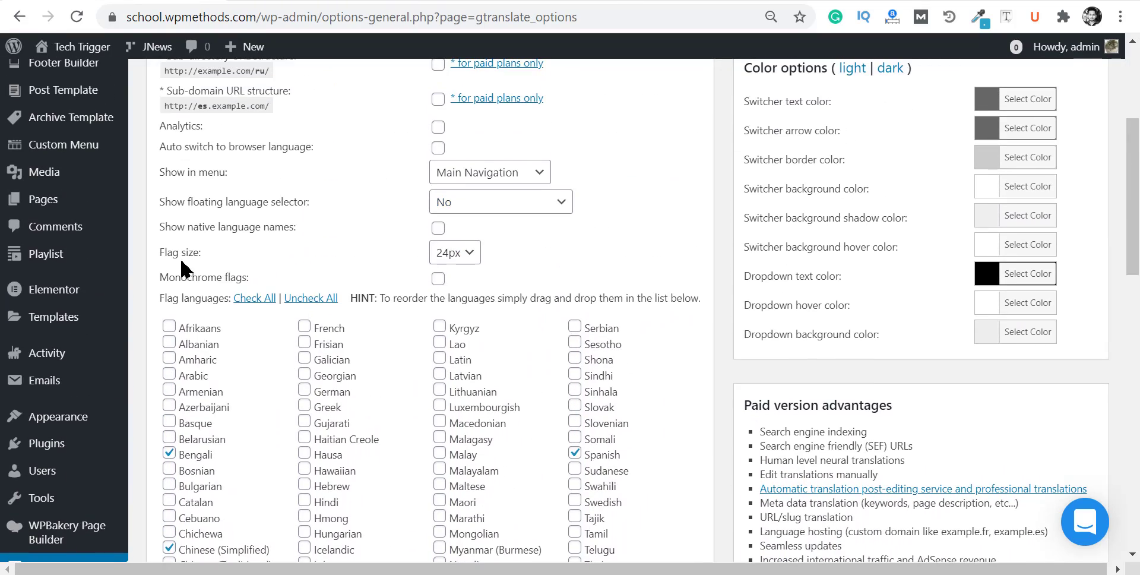
pyautogui.click(455, 252)
pyautogui.click(447, 267)
pyautogui.scroll(2, 661, 254)
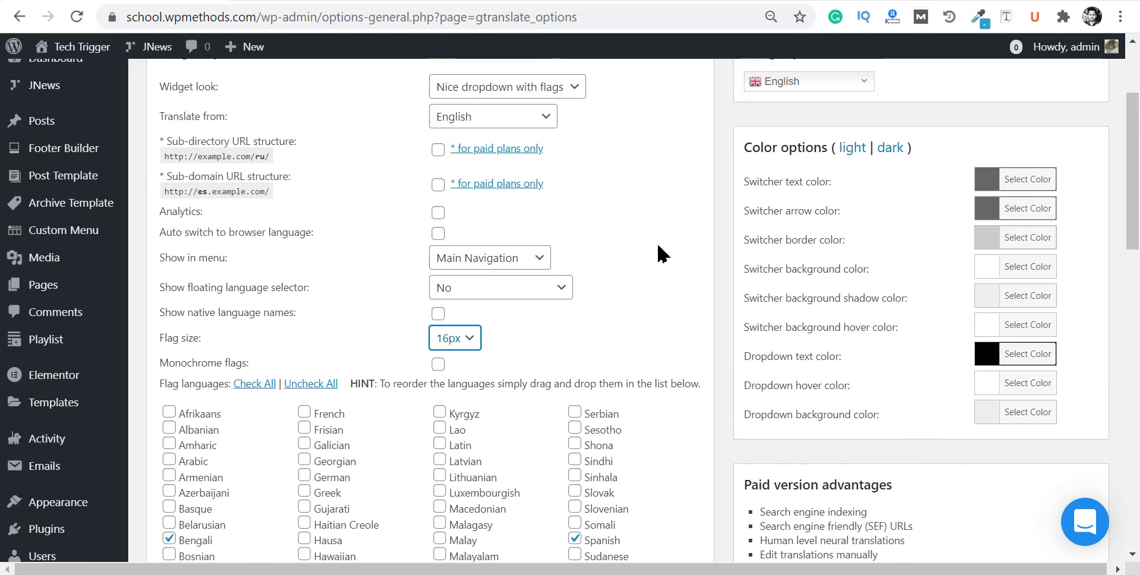
pyautogui.scroll(3, 661, 255)
# Compare the selected flag languages with the language switcher's list on the home page
pyautogui.scroll(-5, 649, 308)
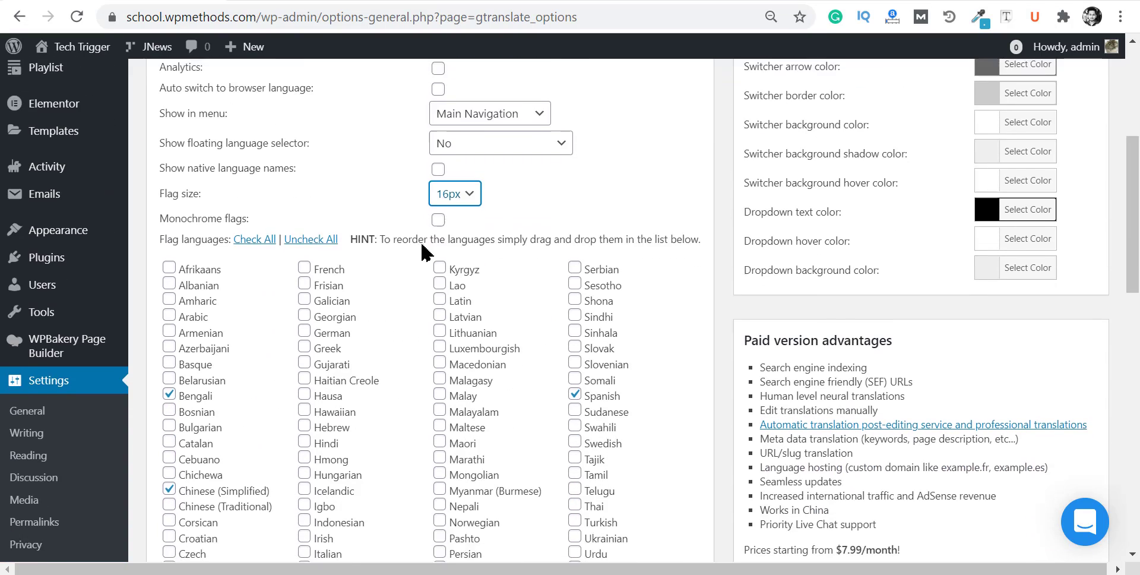
pyautogui.scroll(-2, 423, 249)
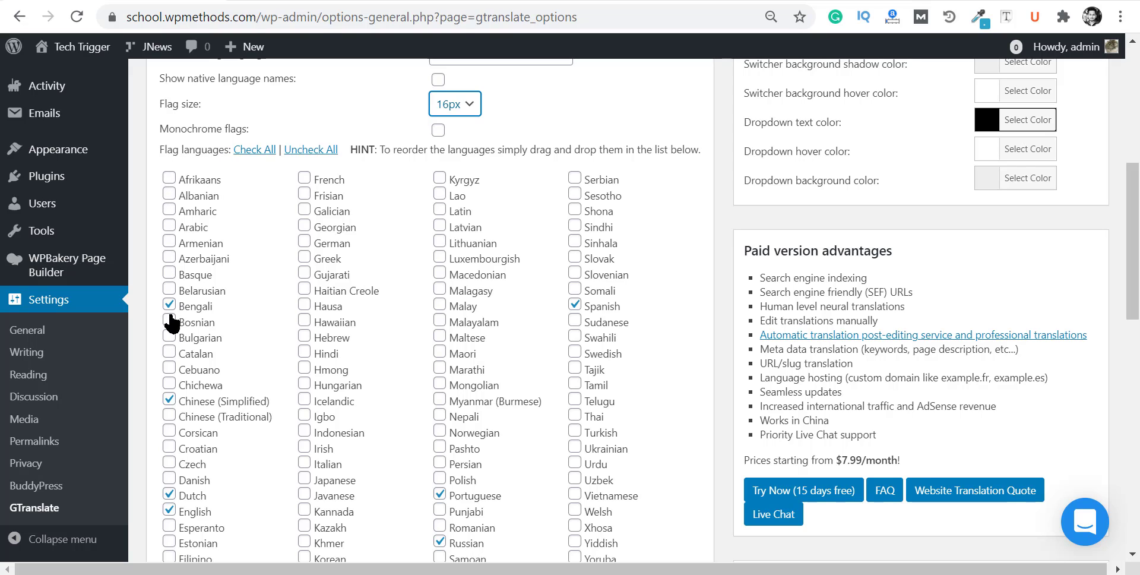
pyautogui.scroll(-1, 171, 324)
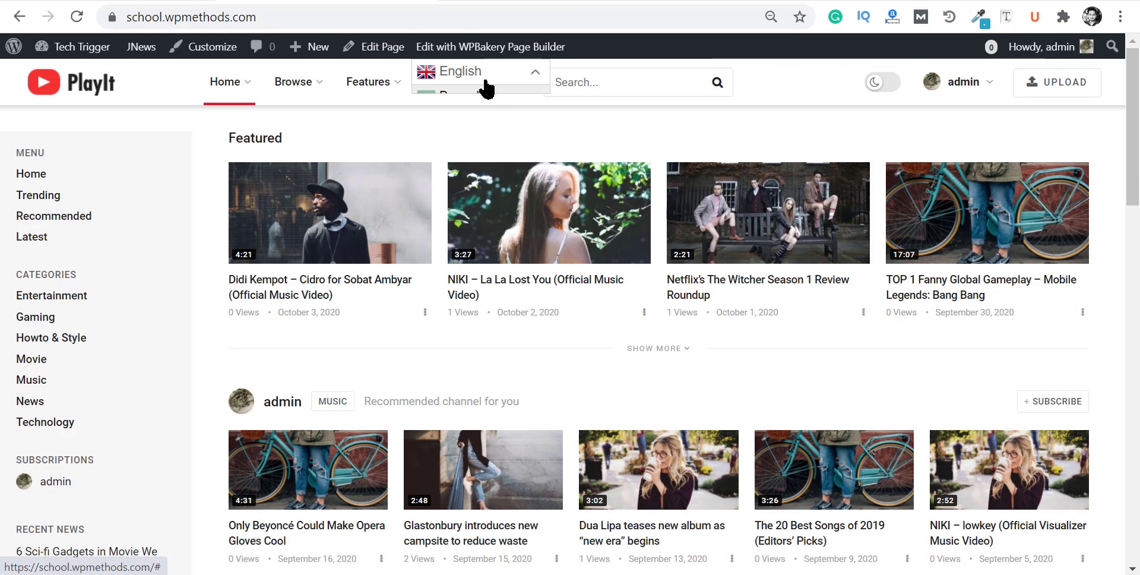
pyautogui.click(485, 75)
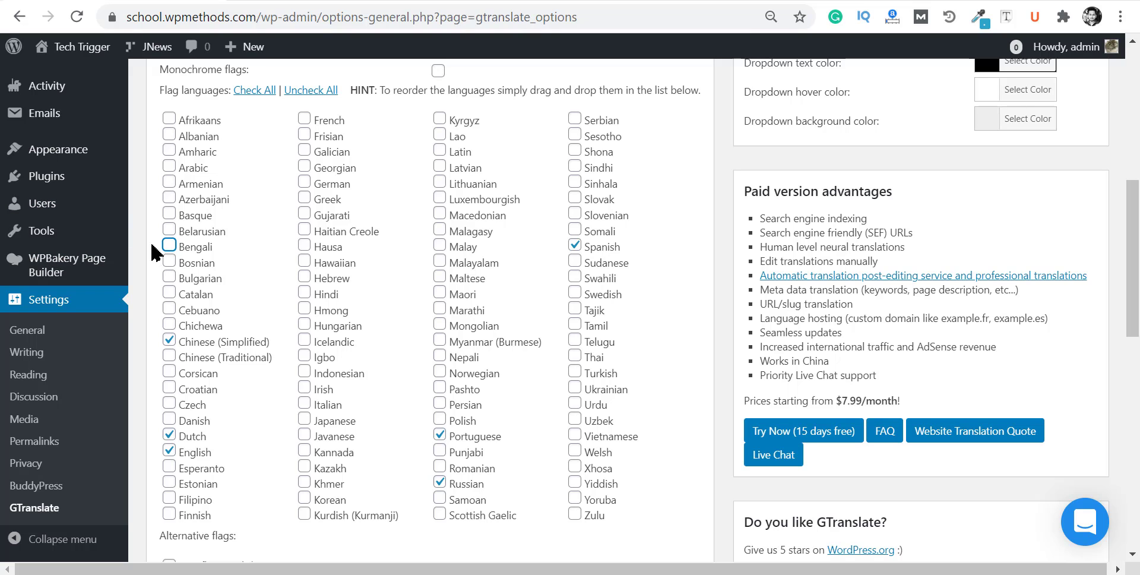
# In the GTranslate flag languages, enable Maori, Latin and Hindi, and clear Maori again
pyautogui.scroll(-2, 173, 260)
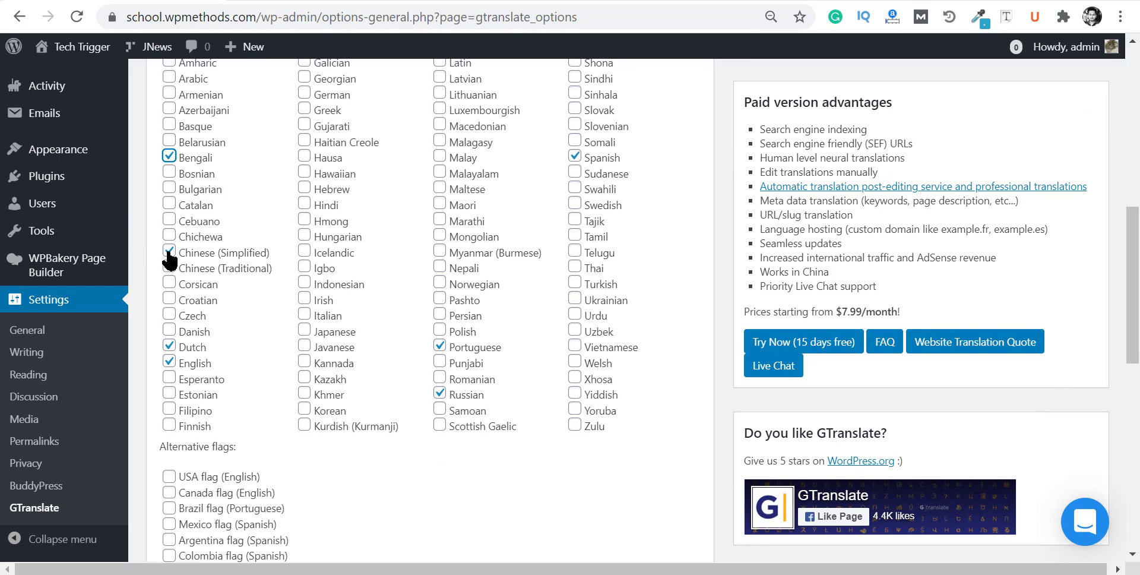
pyautogui.click(439, 206)
pyautogui.scroll(1, 451, 127)
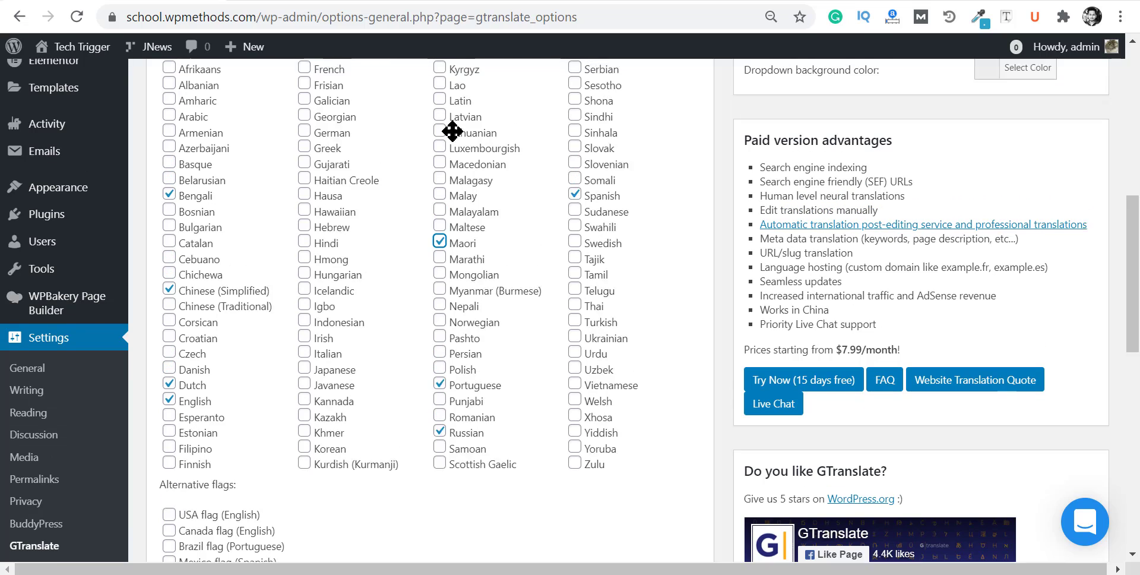
pyautogui.click(439, 122)
pyautogui.scroll(-4, 427, 209)
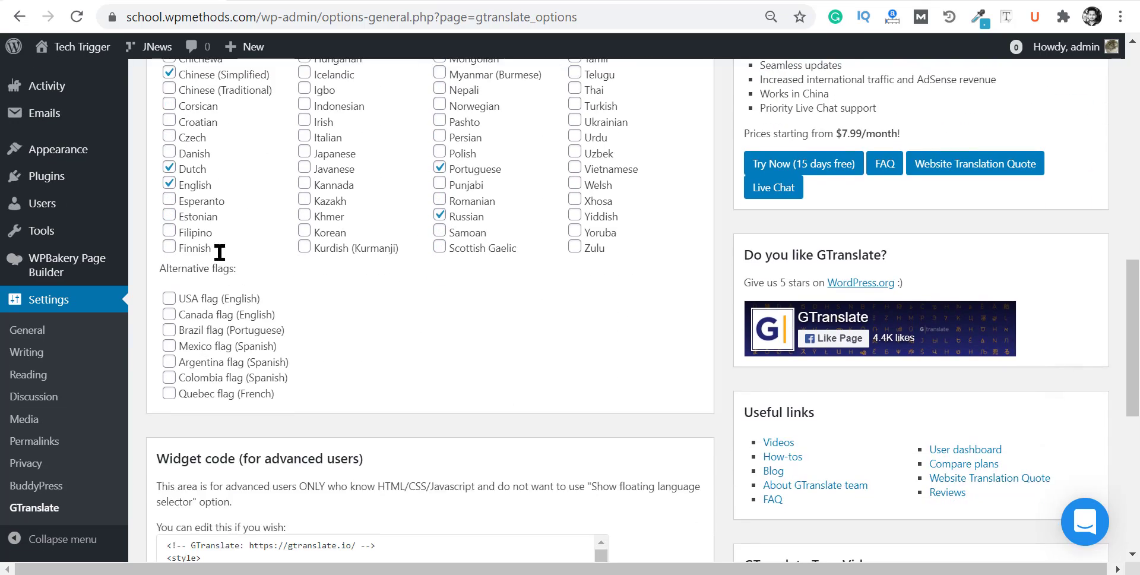
pyautogui.scroll(2, 221, 255)
pyautogui.scroll(1, 428, 176)
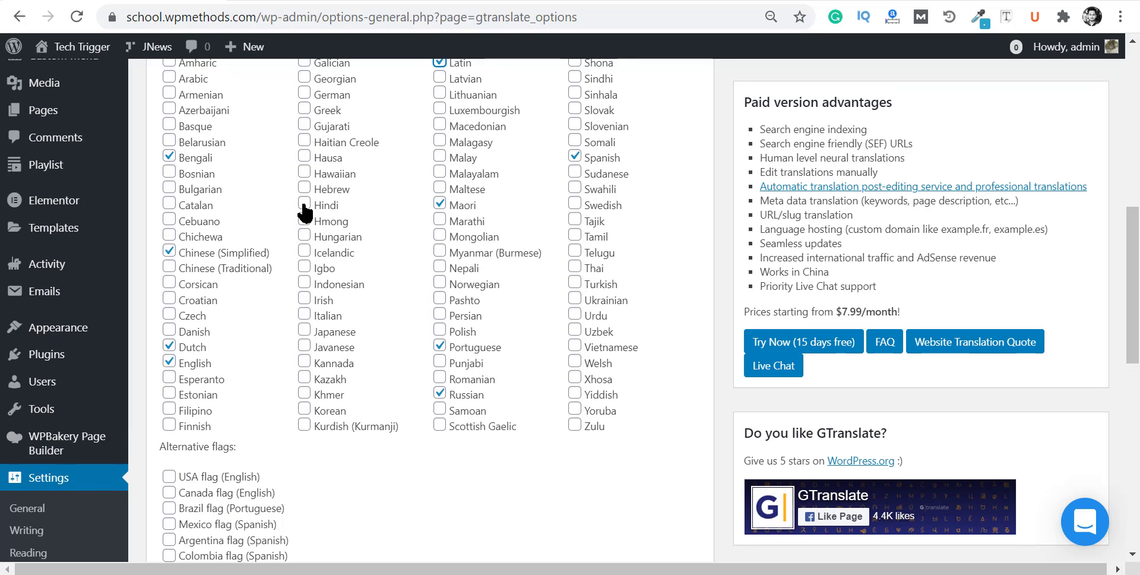
pyautogui.click(303, 205)
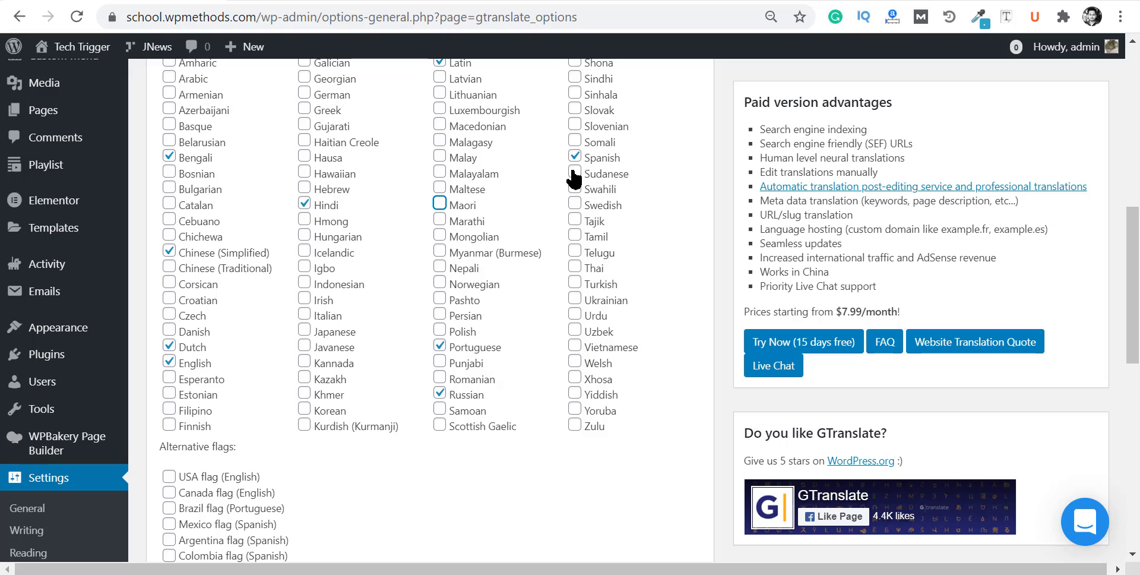
# Remove Portuguese, Russian, Dutch and Chinese (Simplified) from the flag languages, keeping English selected
pyautogui.click(440, 348)
pyautogui.click(439, 393)
pyautogui.click(169, 347)
pyautogui.click(170, 362)
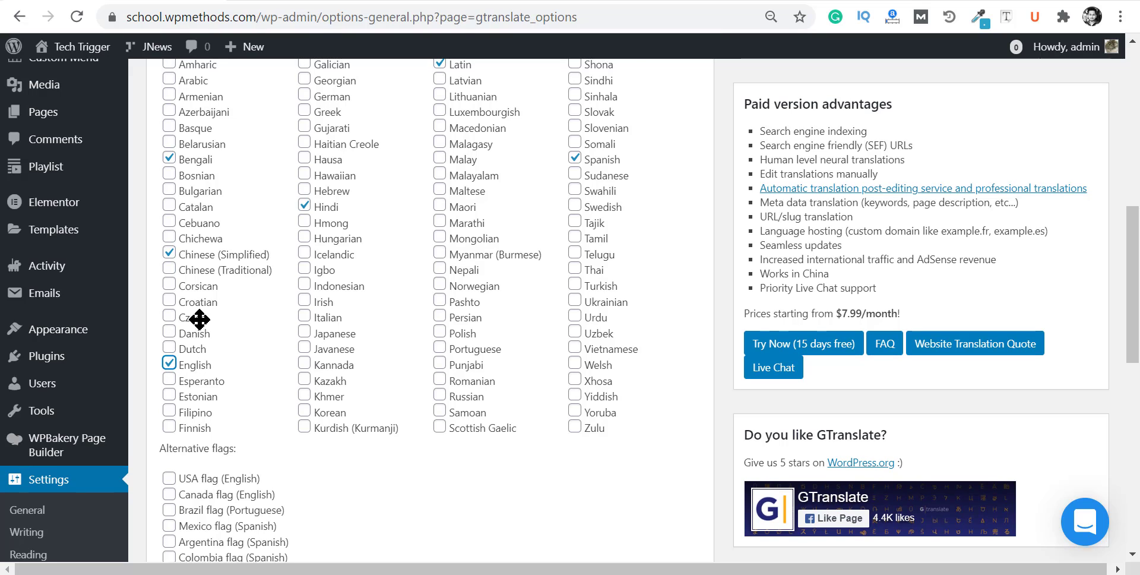
pyautogui.scroll(1, 173, 332)
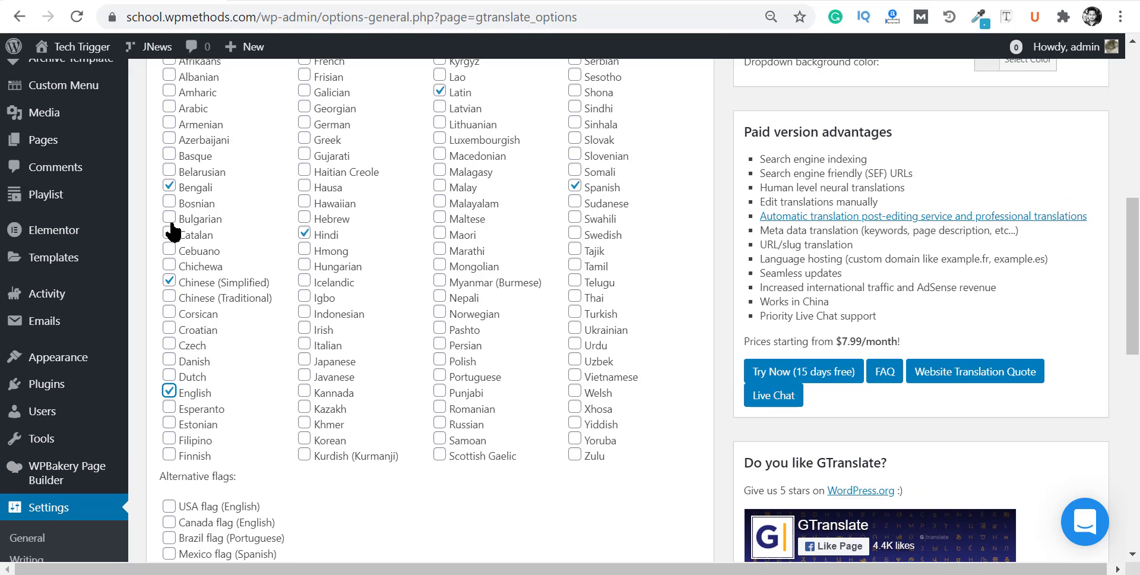
pyautogui.click(170, 281)
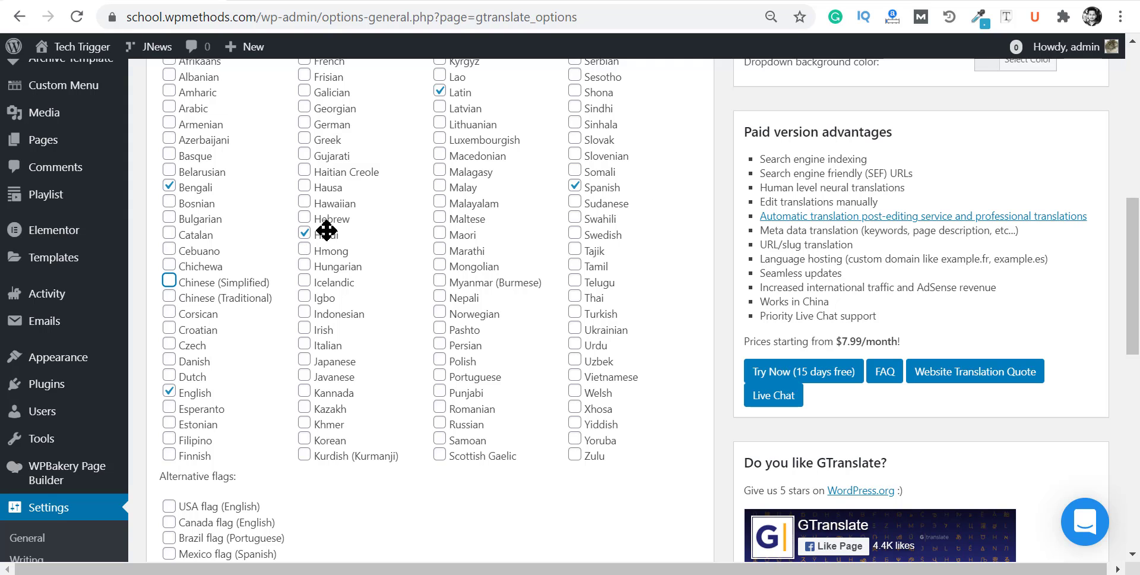
# Save the revised flag size and language selection with "I have issues saving" enabled
pyautogui.scroll(-2, 237, 296)
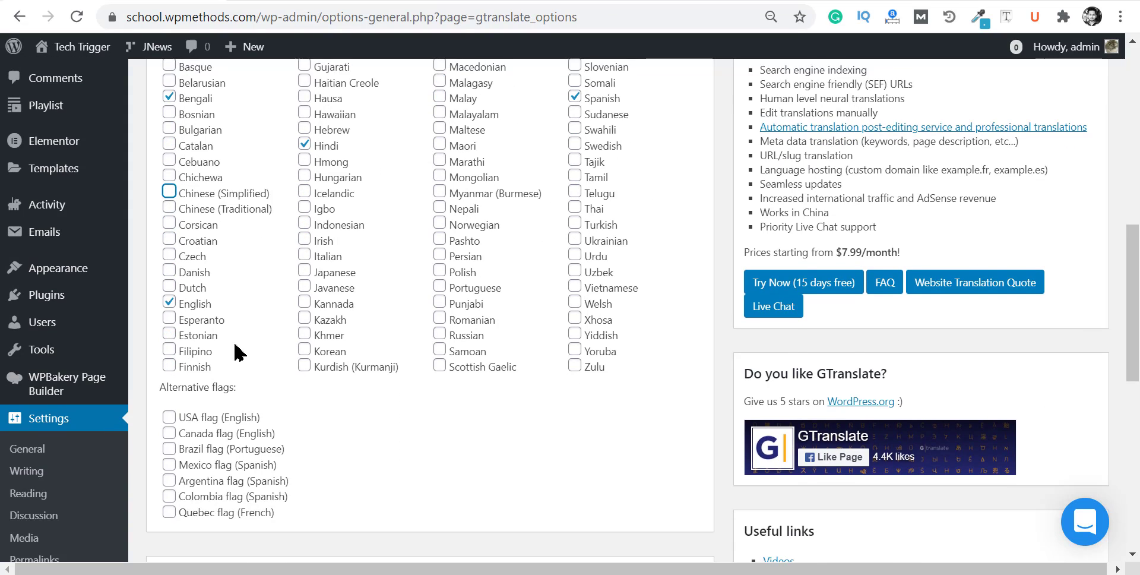
pyautogui.scroll(7, 364, 313)
pyautogui.scroll(-15, 364, 307)
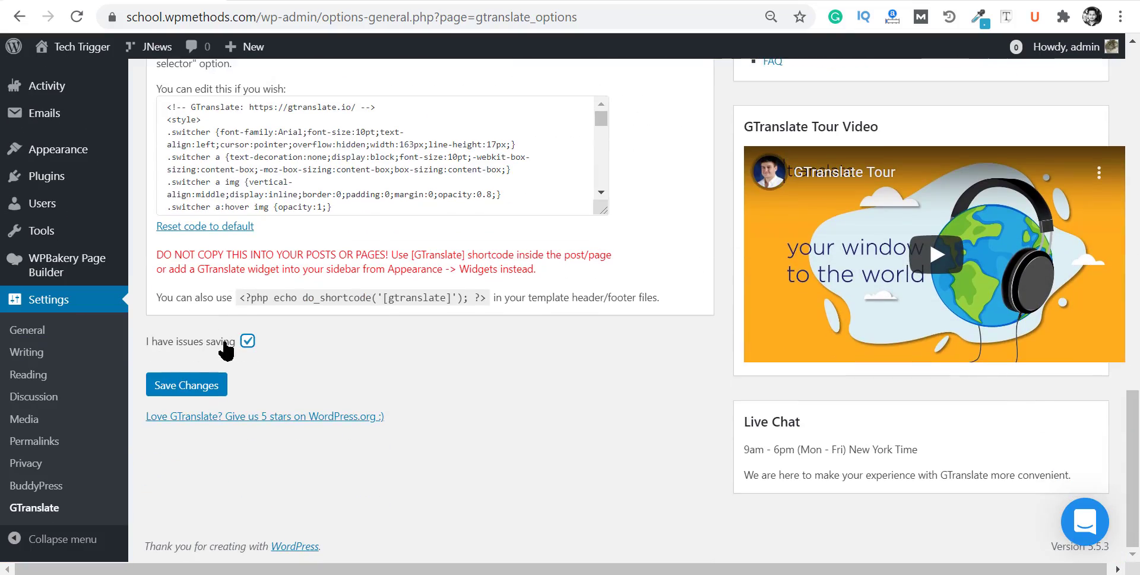
pyautogui.click(202, 385)
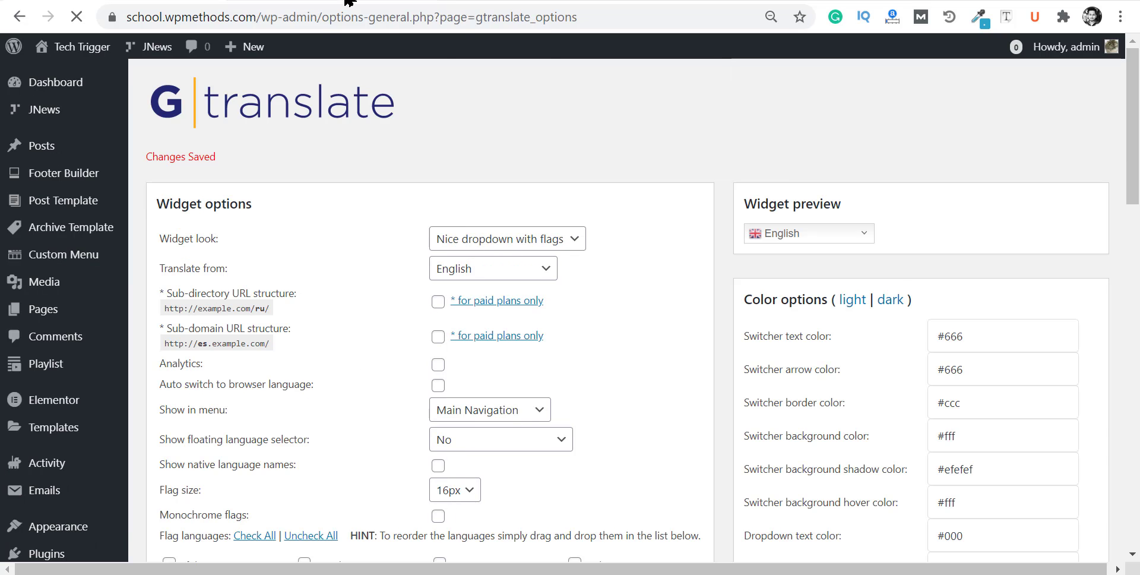
# Reload the site's home page and examine the languages offered in the header's language switcher
pyautogui.click(349, 1)
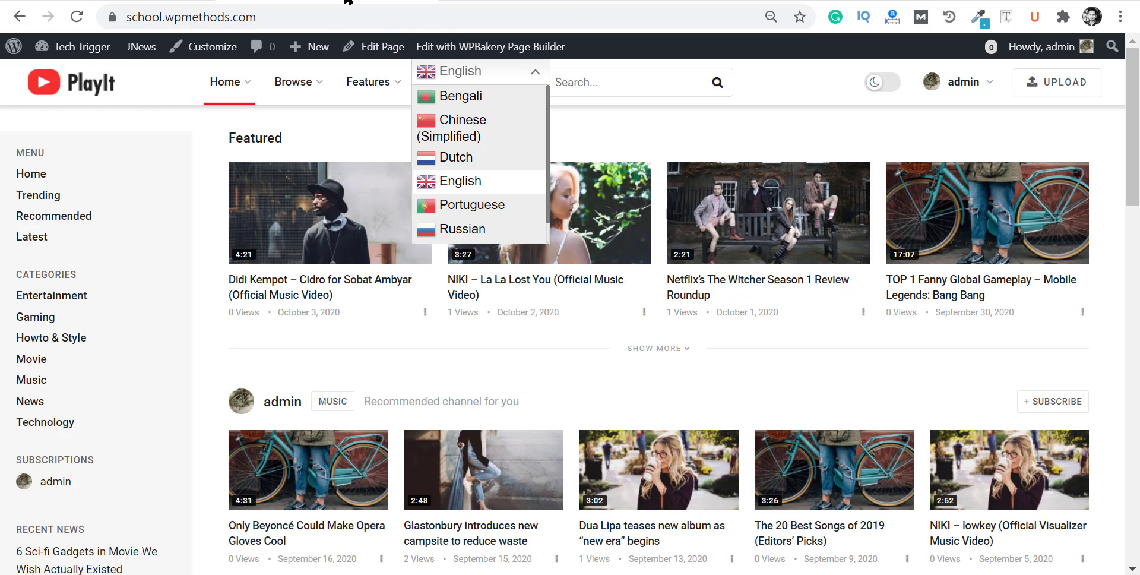
pyautogui.click(77, 18)
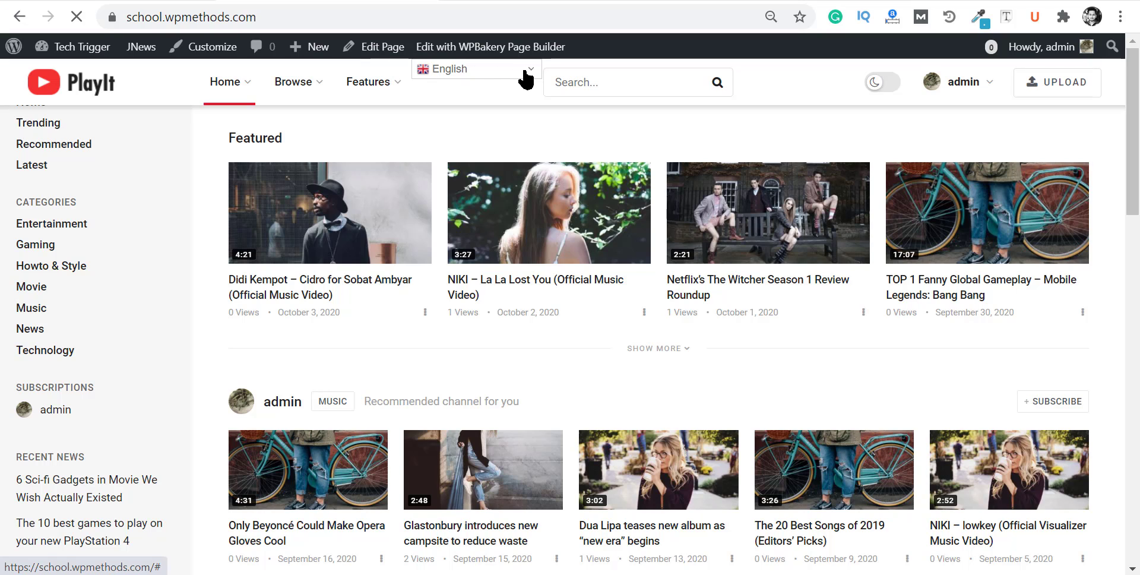
pyautogui.click(525, 77)
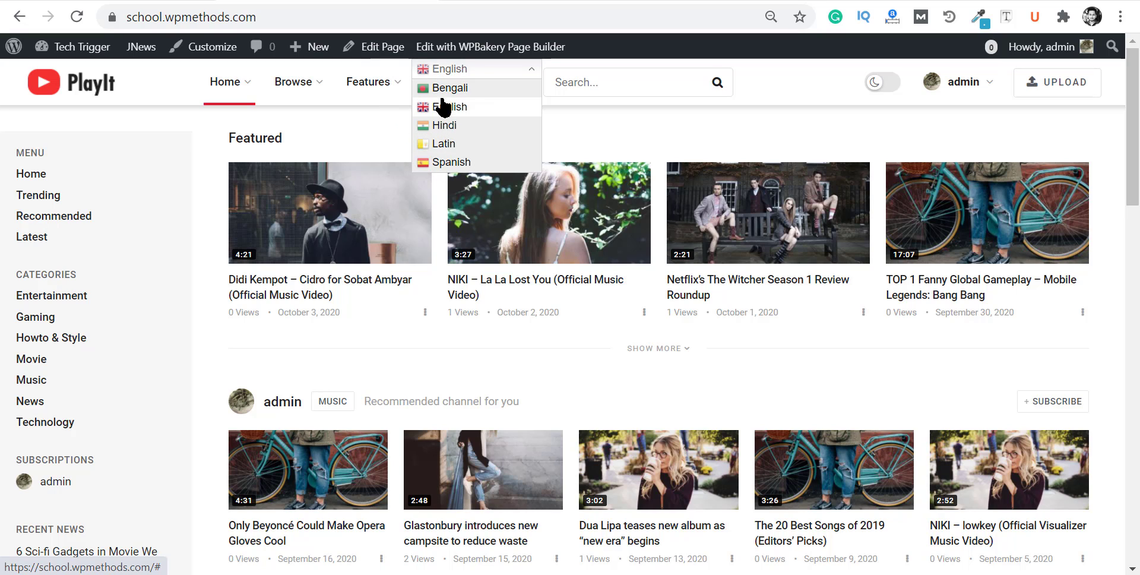
pyautogui.click(806, 79)
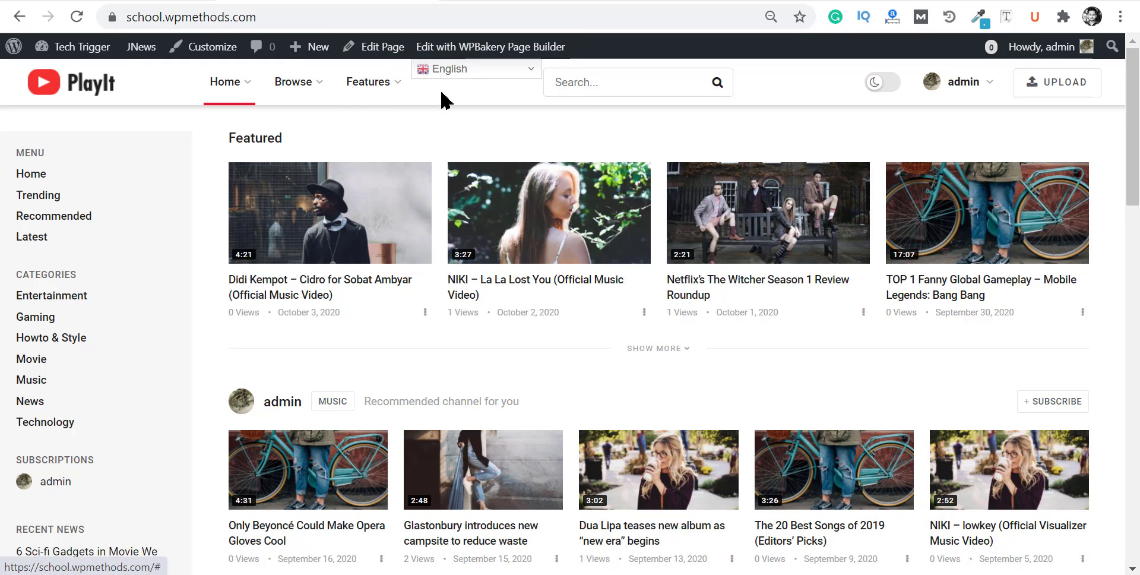
pyautogui.moveTo(404, 83)
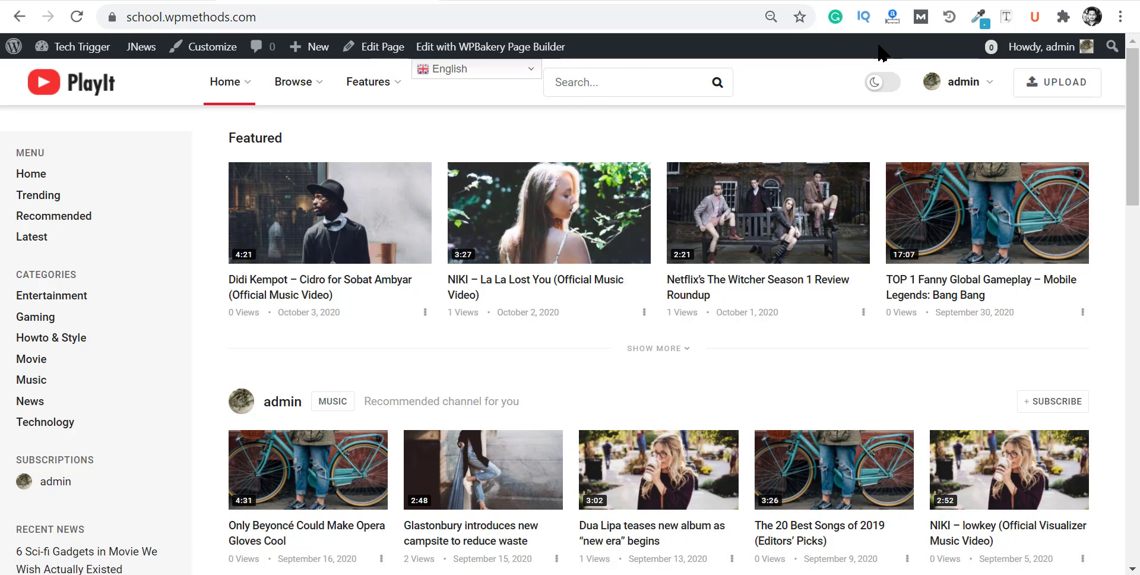
# Check the home page header at narrower browser window widths, and restore the window to full size
pyautogui.click(1096, 2)
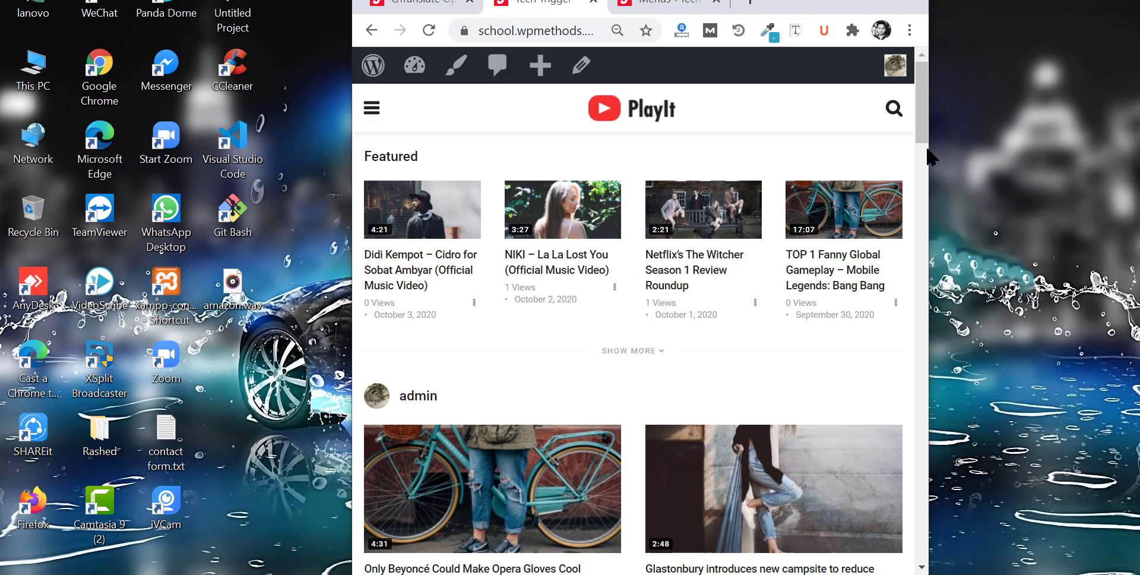
pyautogui.moveTo(933, 152); pyautogui.dragTo(1134, 152)
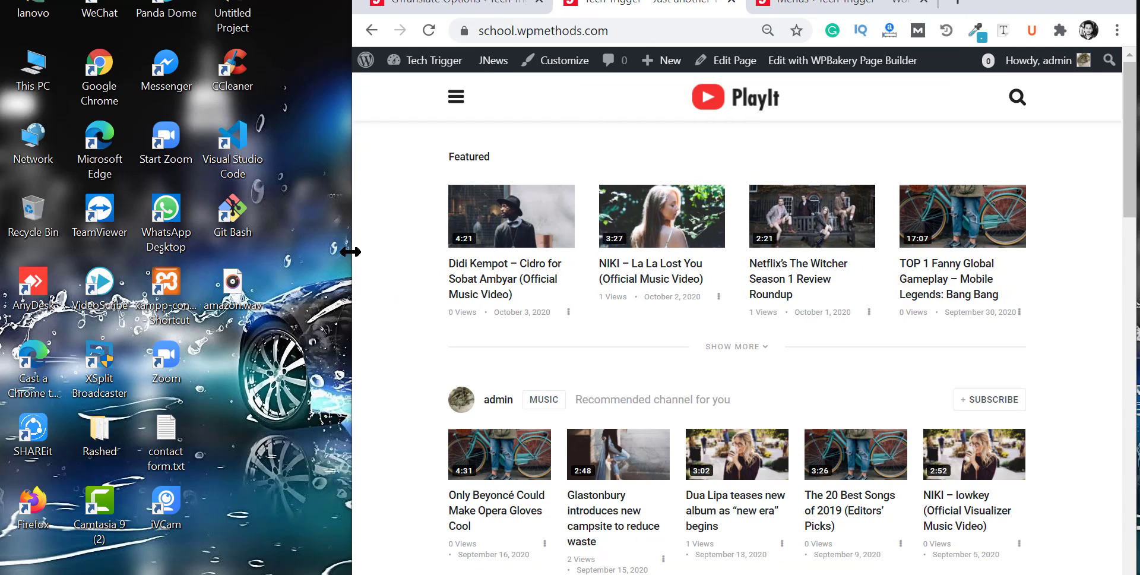
pyautogui.moveTo(351, 252); pyautogui.dragTo(82, 220)
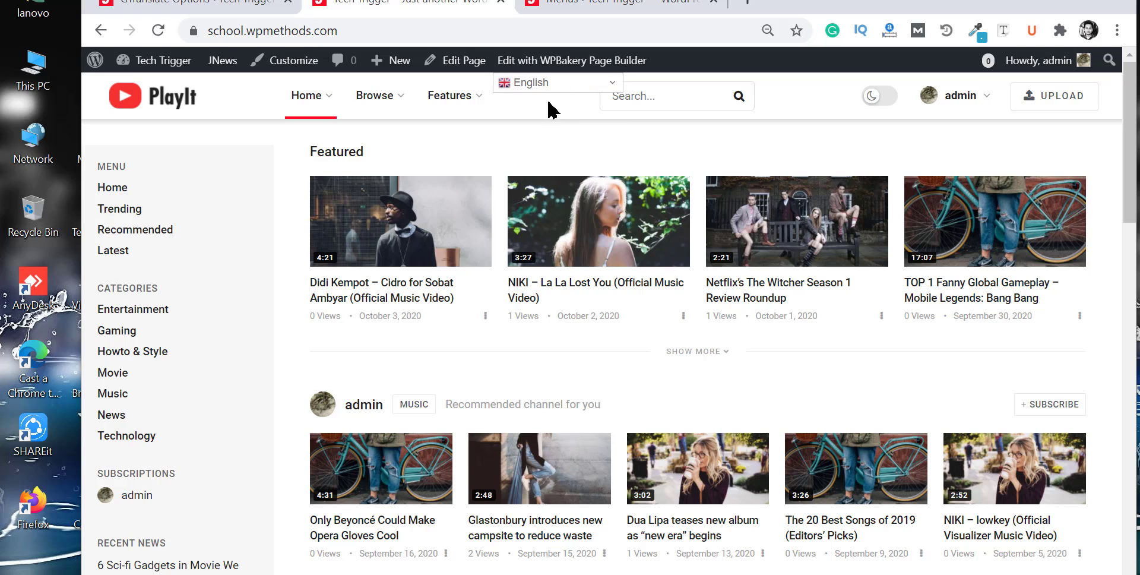
pyautogui.click(1097, 2)
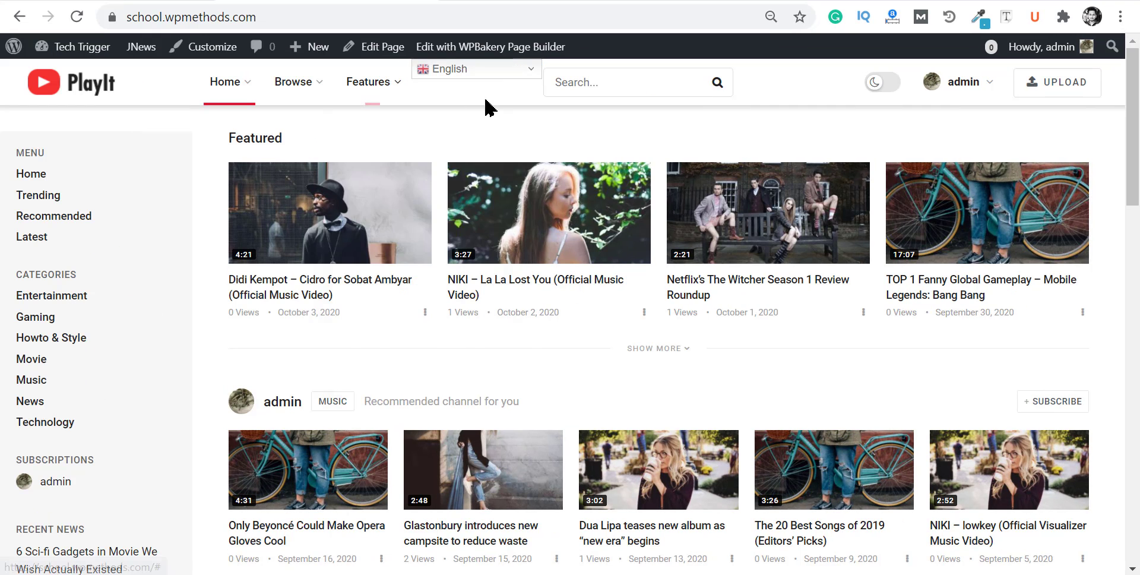
# Translate the home page to Bengali with the language switcher and review the translated content
pyautogui.click(473, 72)
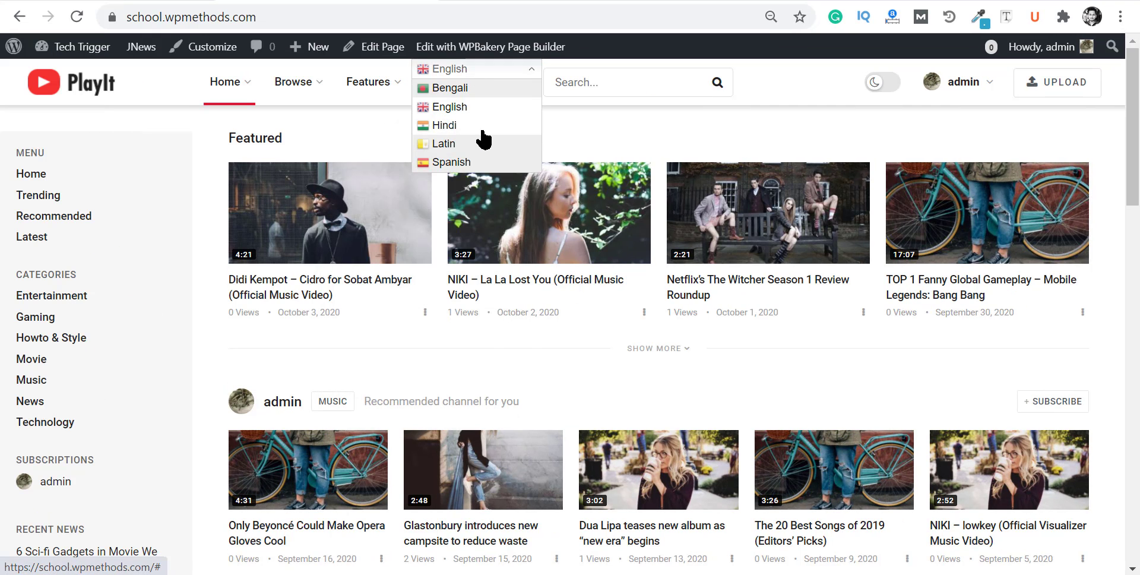
pyautogui.click(467, 91)
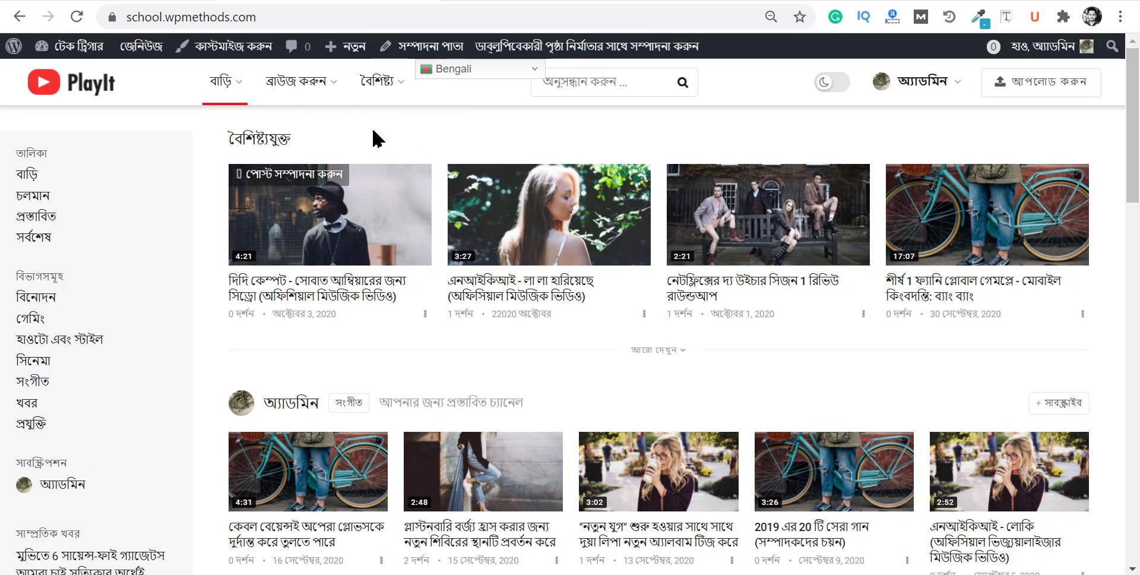
pyautogui.scroll(-15, 558, 326)
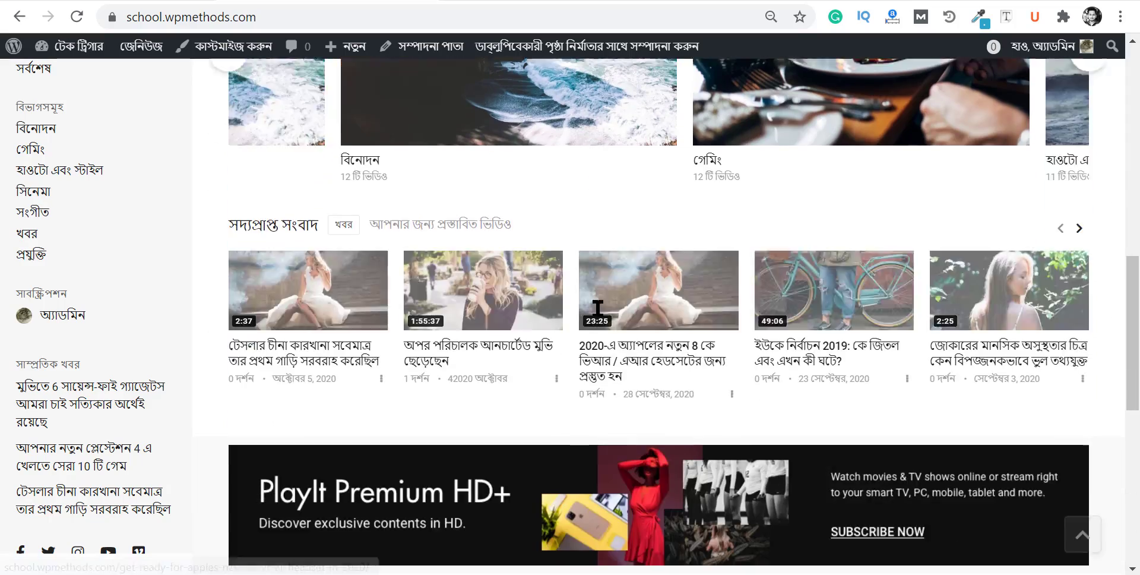
pyautogui.scroll(15, 609, 305)
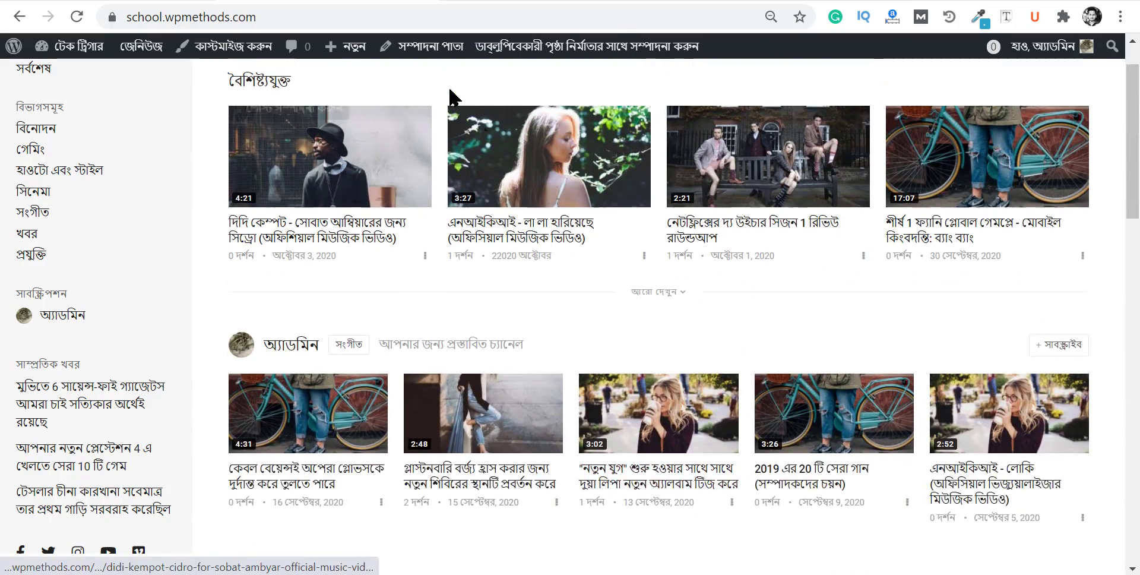
pyautogui.scroll(2, 452, 98)
# Translate the home page to Hindi, review the translated content, and return the page to English
pyautogui.click(460, 75)
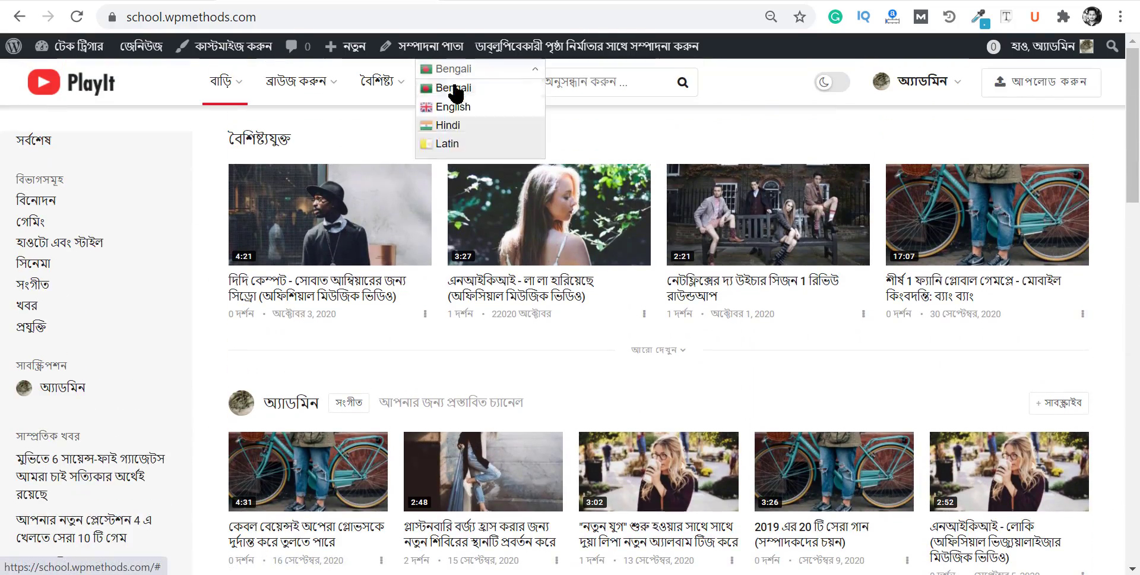
pyautogui.click(451, 122)
pyautogui.scroll(-8, 308, 254)
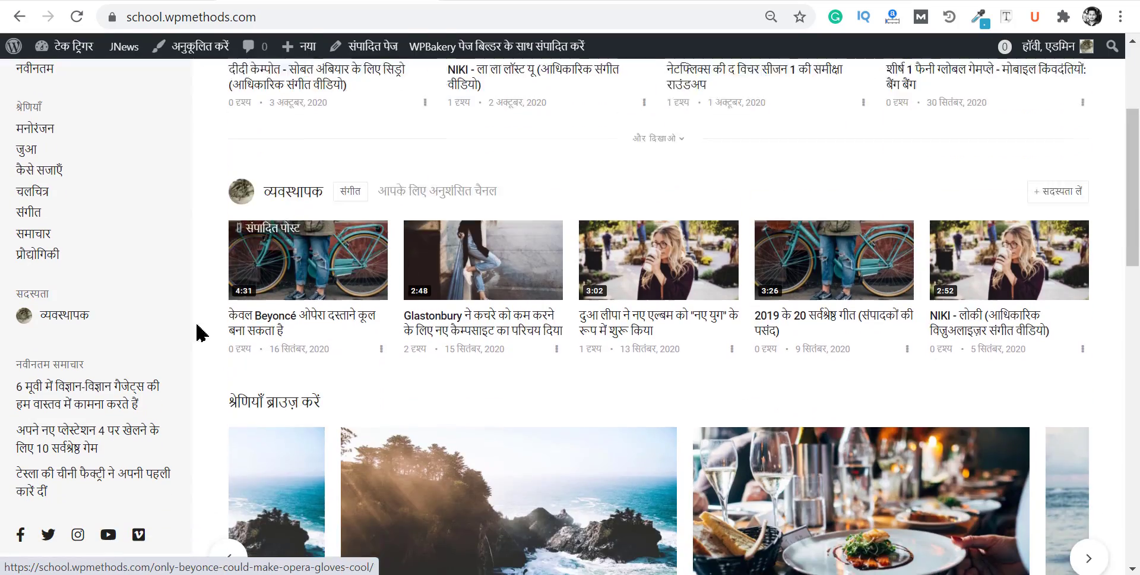
pyautogui.scroll(-12, 533, 313)
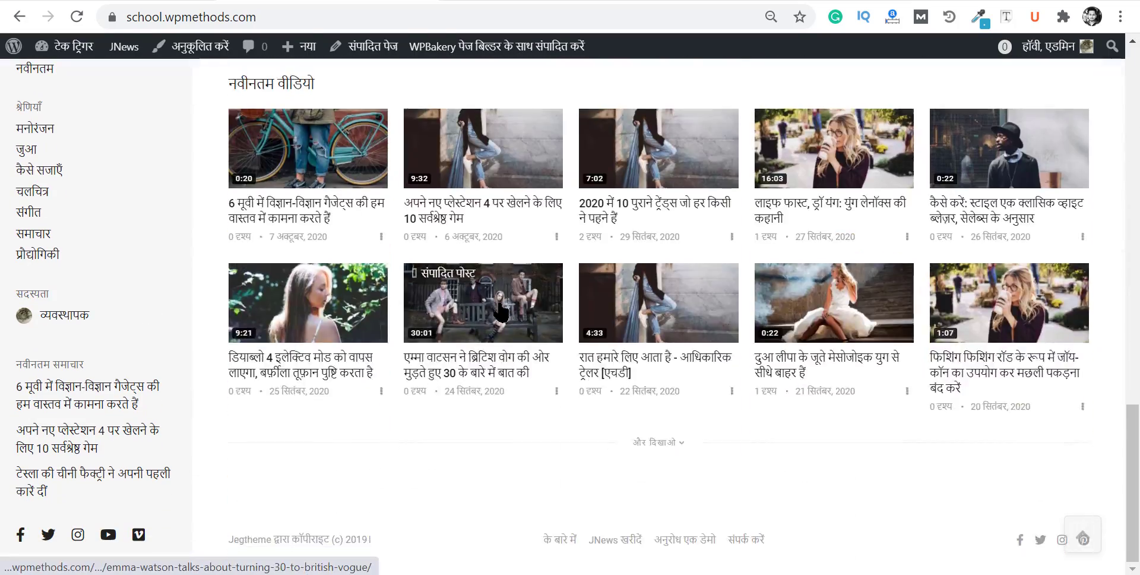
pyautogui.scroll(8, 532, 311)
pyautogui.scroll(12, 533, 311)
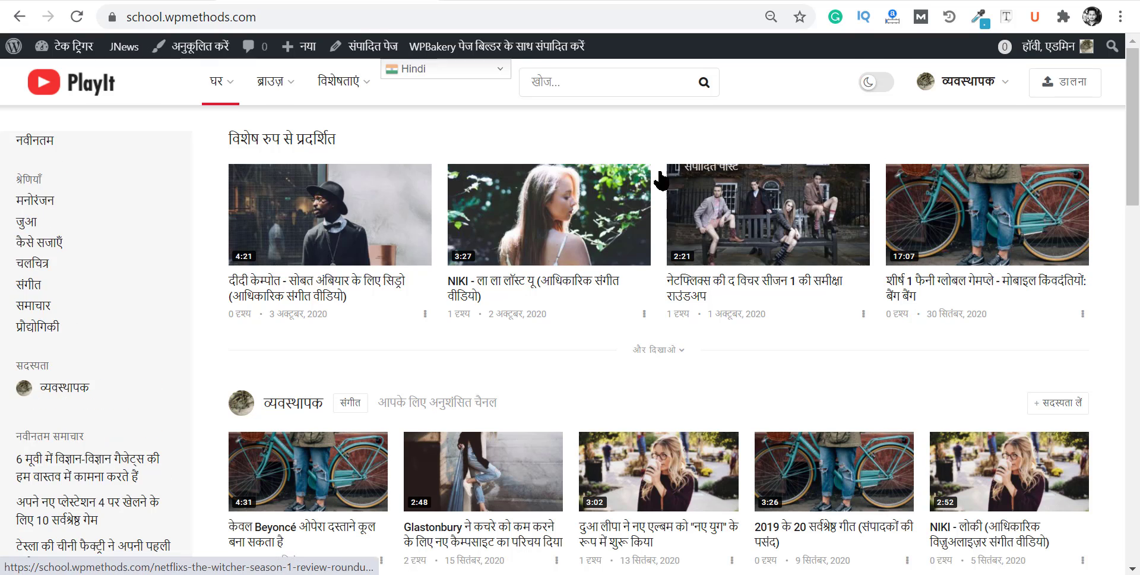
pyautogui.click(418, 77)
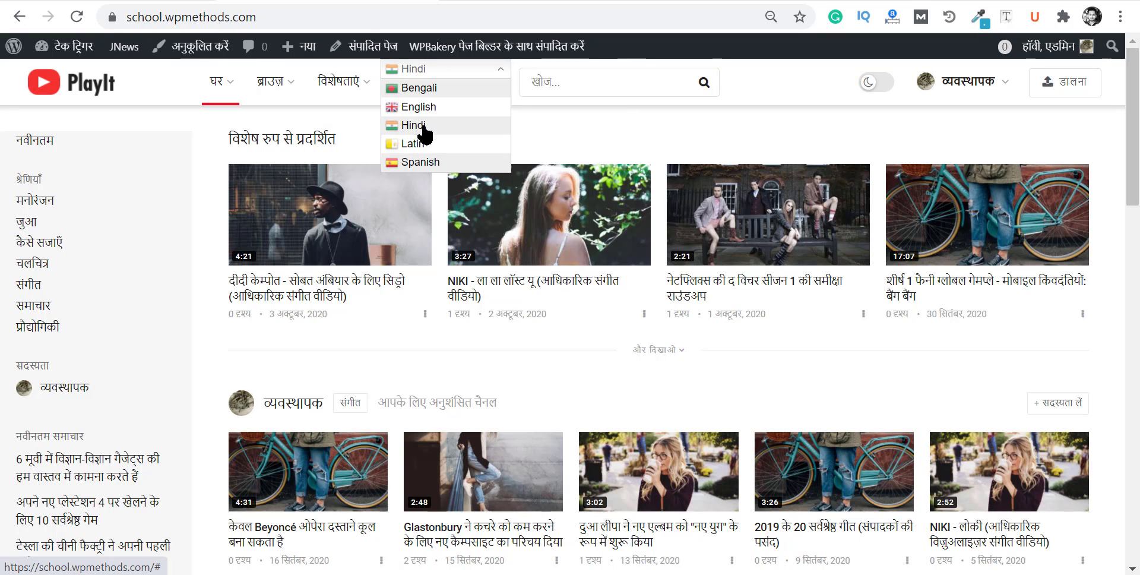
pyautogui.click(418, 107)
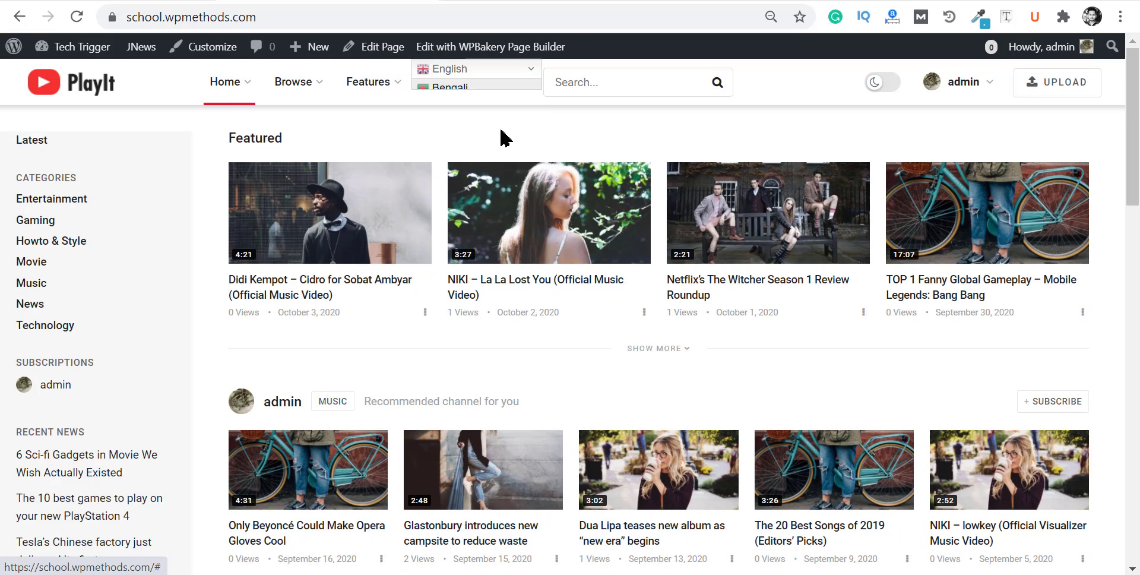
# Inspect the language switcher's gtranslate_wrapper div in the developer tools, toggling its absolute positioning off and back on
pyautogui.rightClick(502, 77)
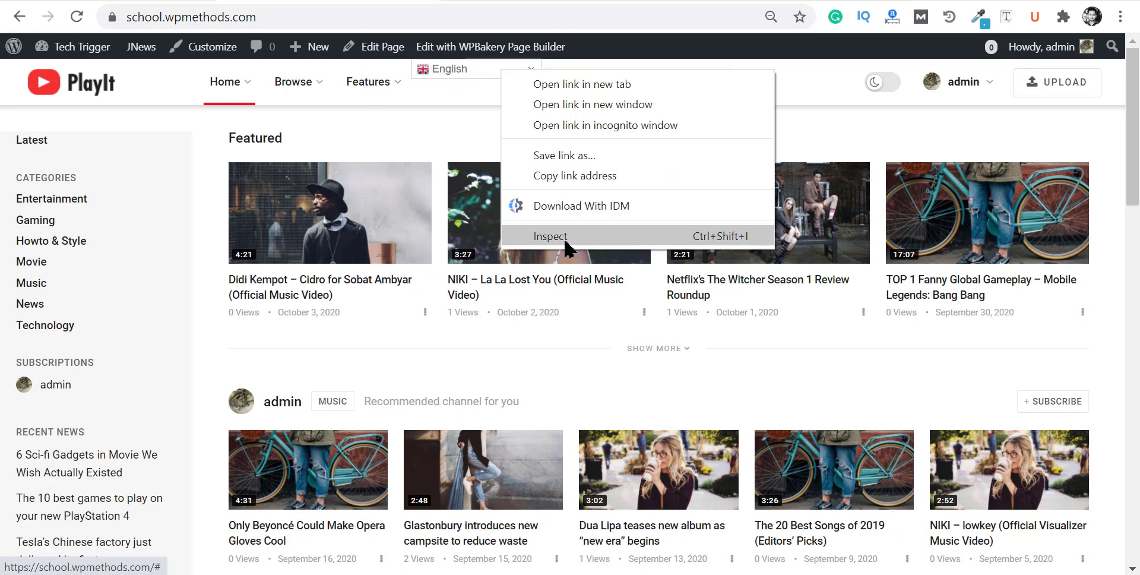
pyautogui.click(556, 259)
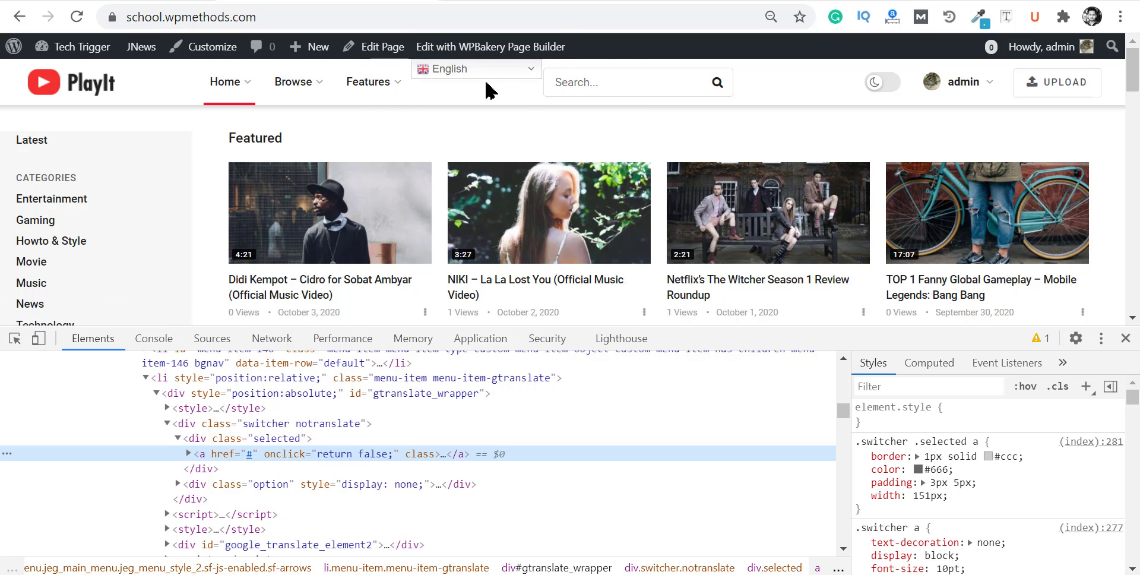
pyautogui.scroll(1, 245, 492)
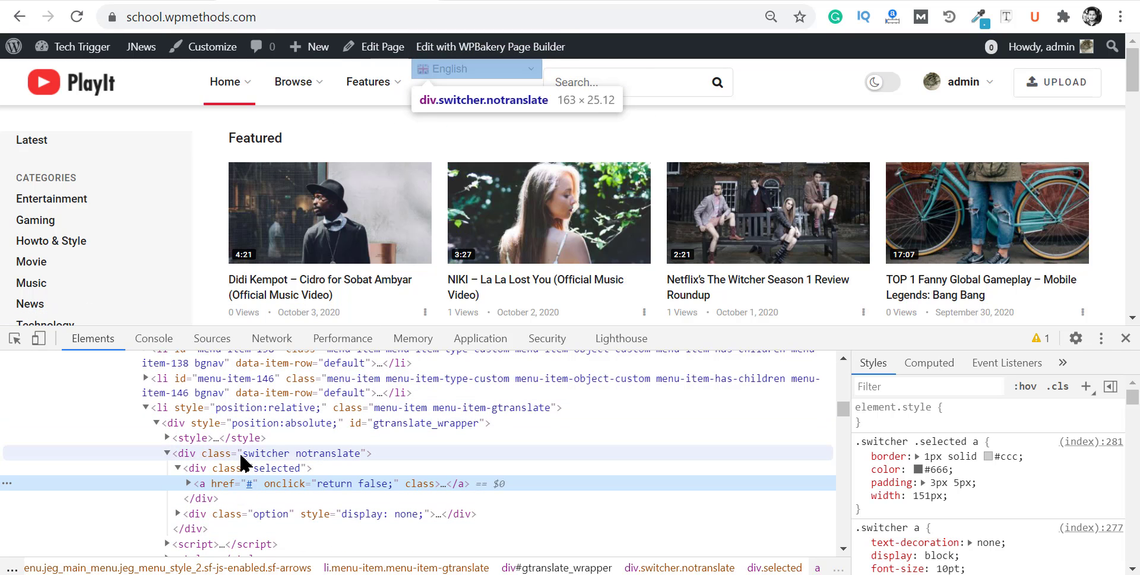
pyautogui.click(242, 455)
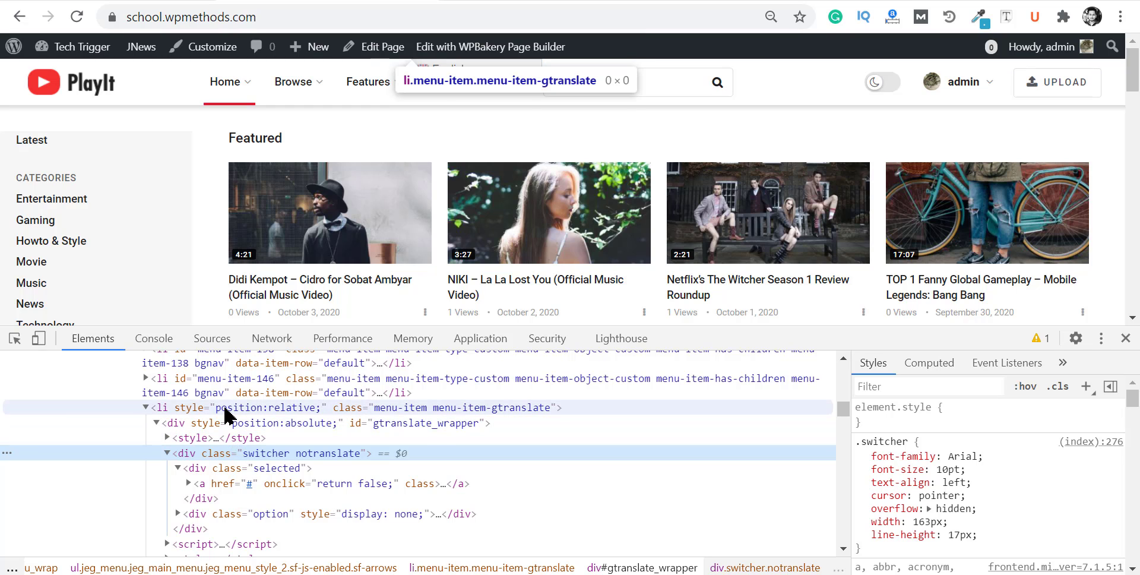
pyautogui.click(231, 424)
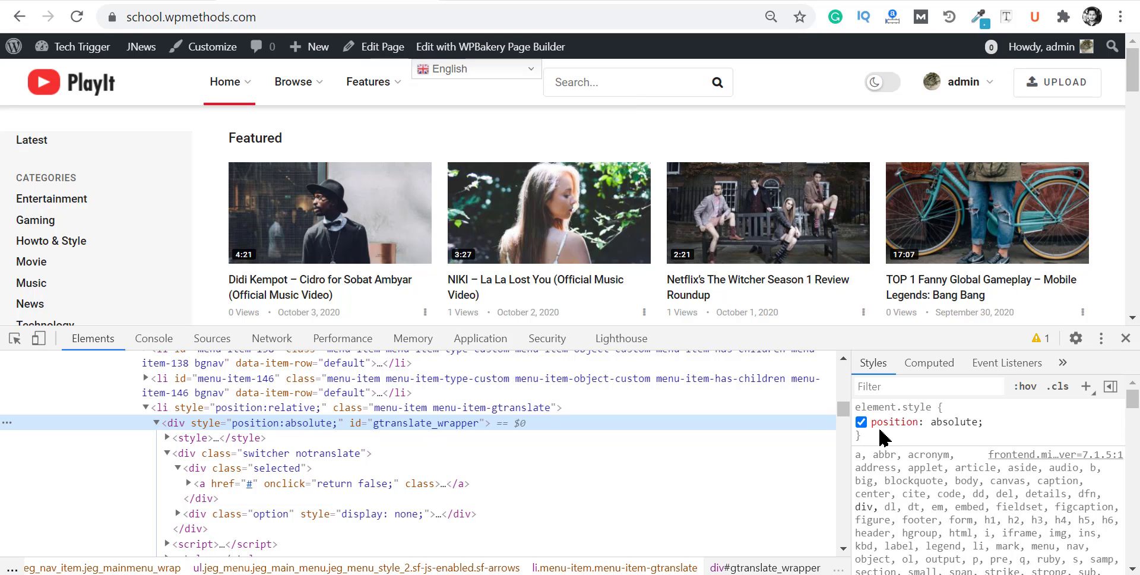
pyautogui.click(860, 422)
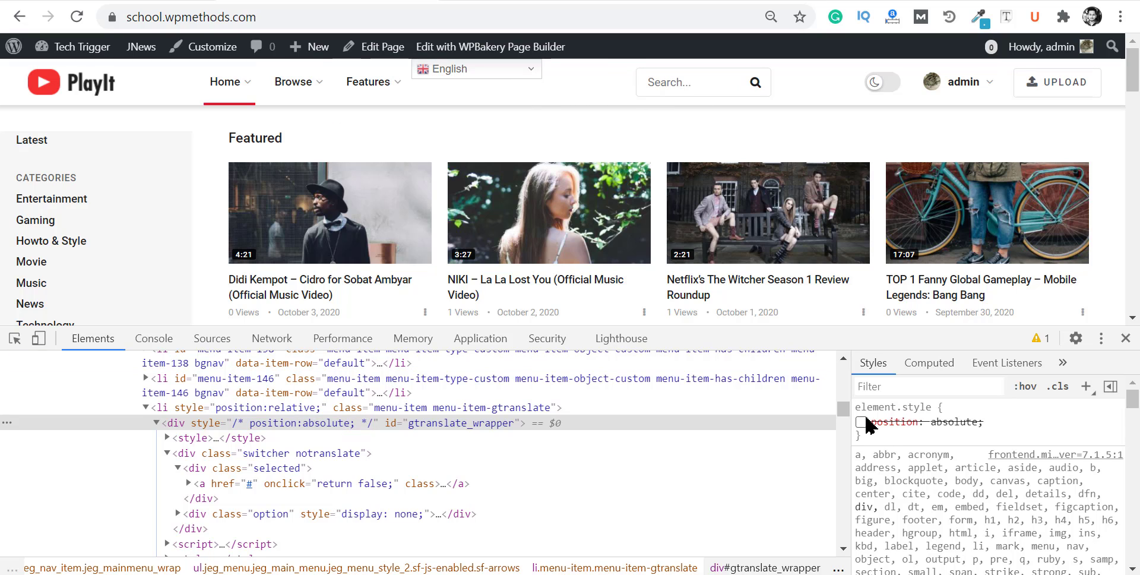
pyautogui.click(861, 423)
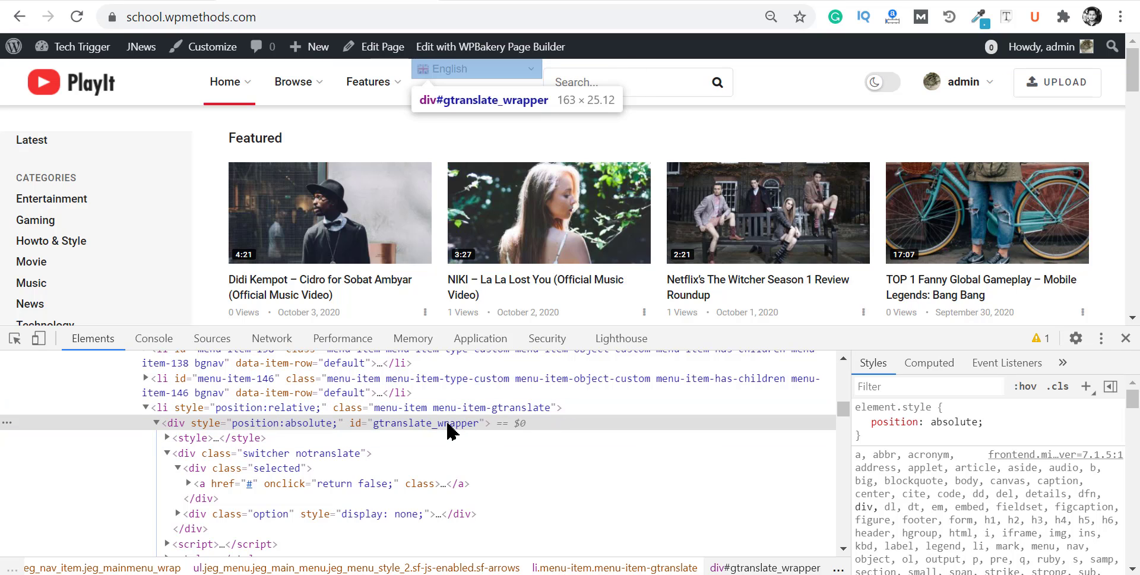
# Add a new style rule for div#gtranslate_wrapper with padding-top set to 15px
pyautogui.click(1087, 387)
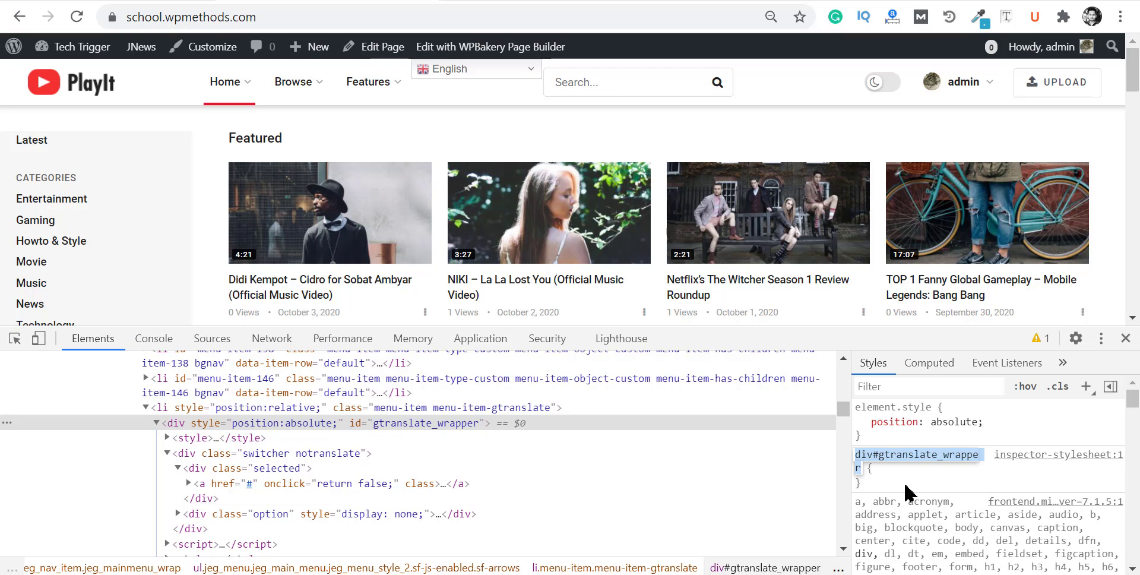
pyautogui.click(924, 472)
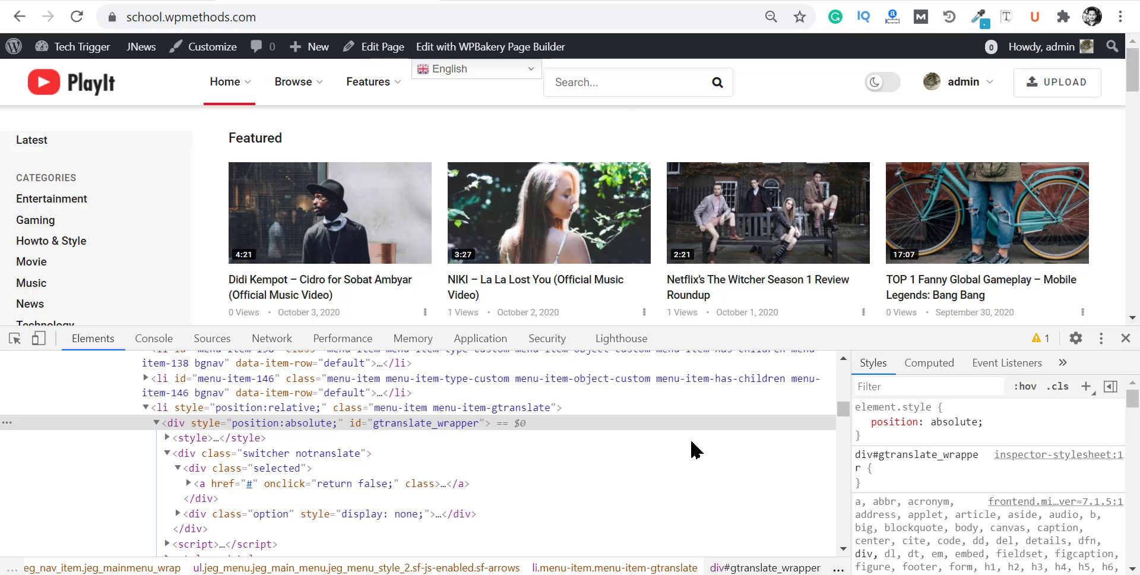
pyautogui.click(900, 476)
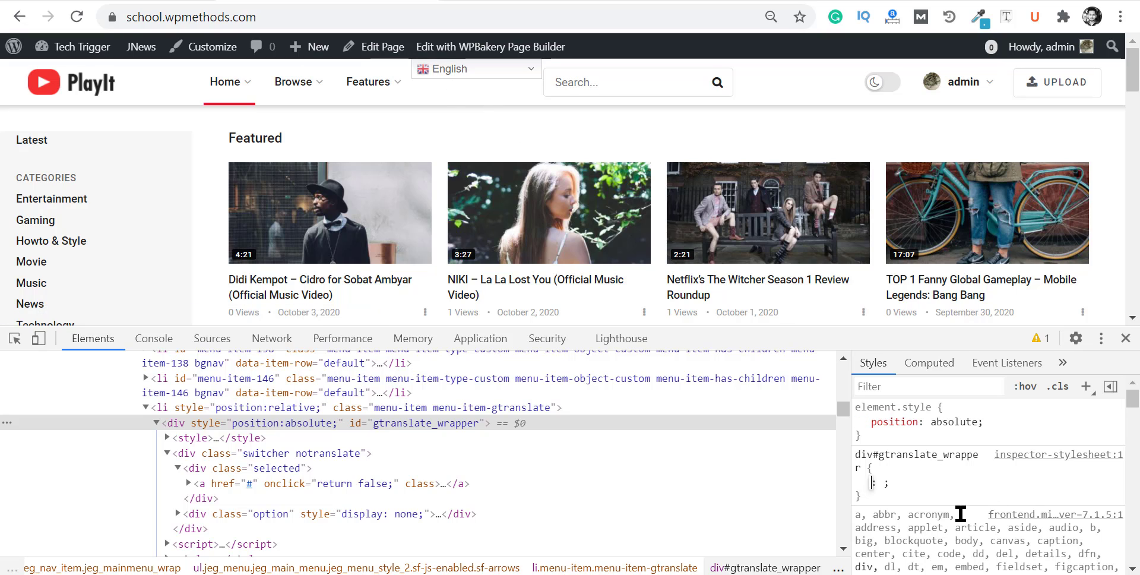
pyautogui.write('paddi')
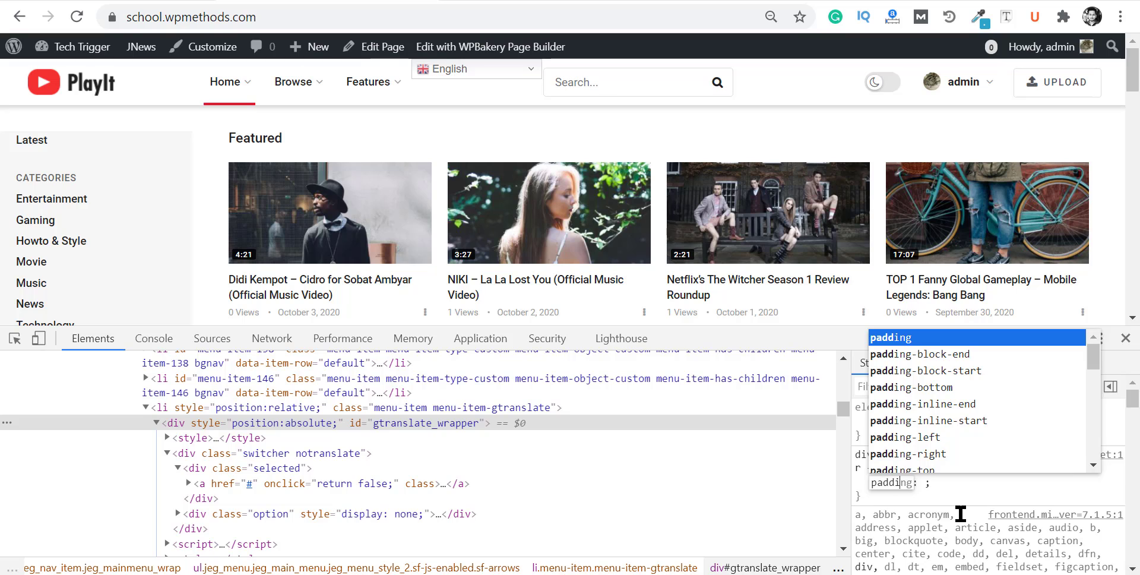
pyautogui.write('ng-top')
pyautogui.press('Tab')
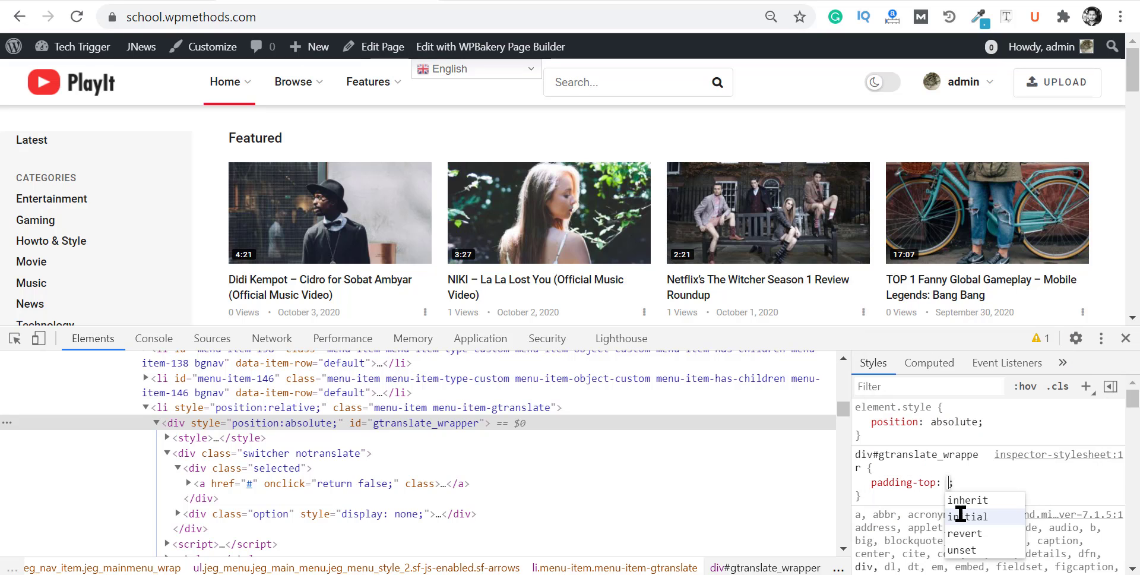
pyautogui.write('15px')
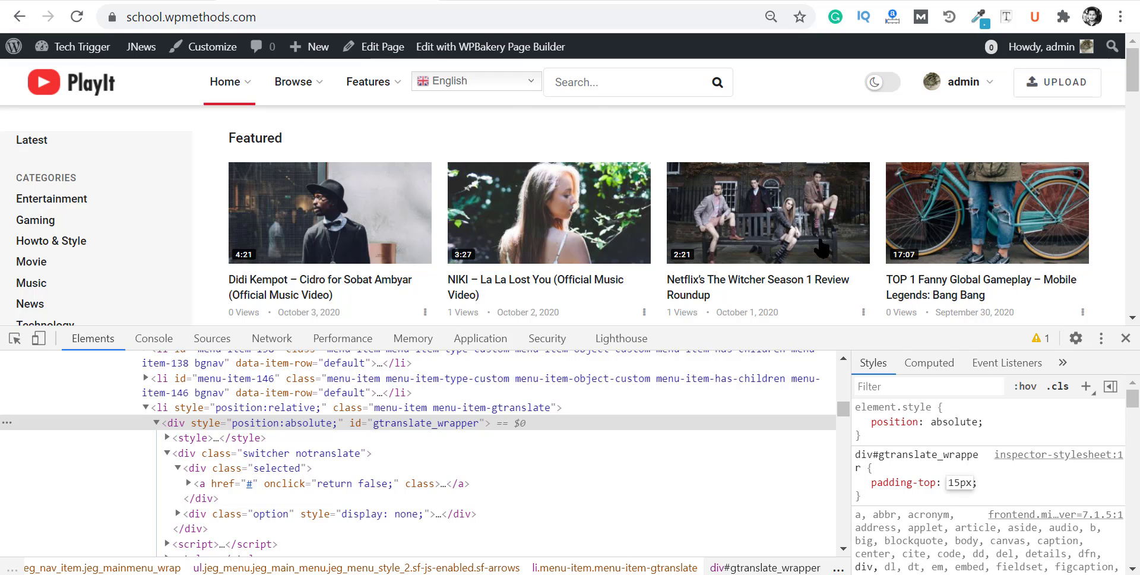
pyautogui.click(1022, 495)
# Add a padding-right of 100px to the div#gtranslate_wrapper style rule
pyautogui.click(1001, 490)
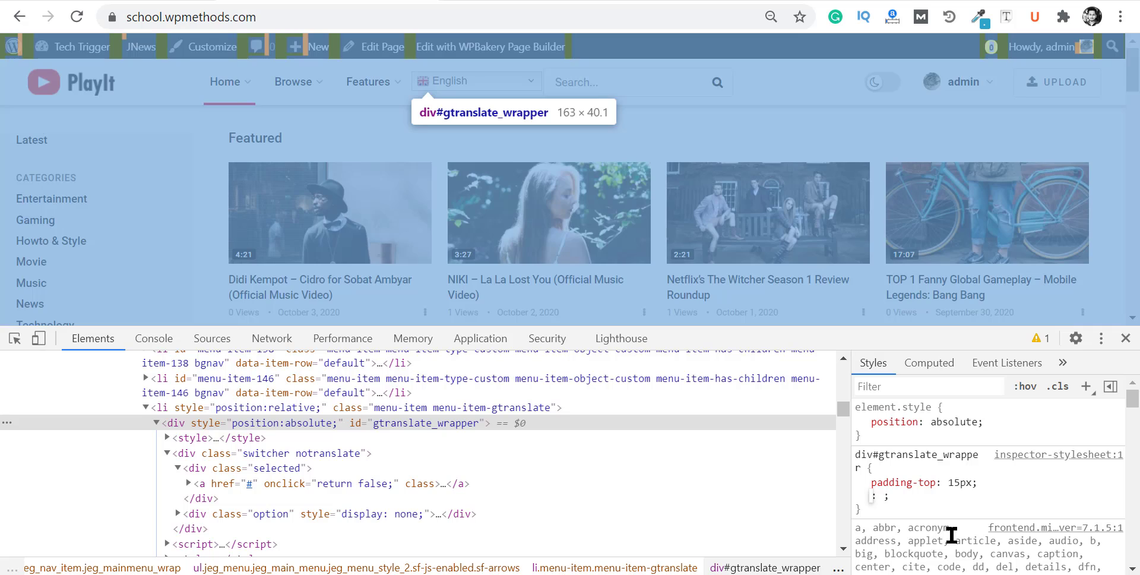
pyautogui.write('padding')
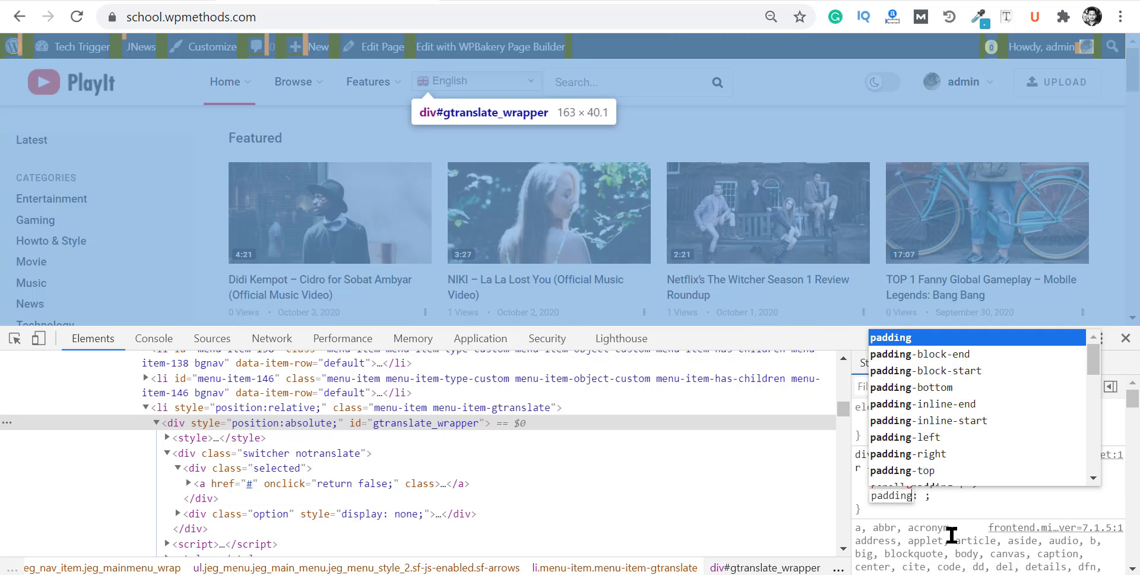
pyautogui.write('-right')
pyautogui.press('Return')
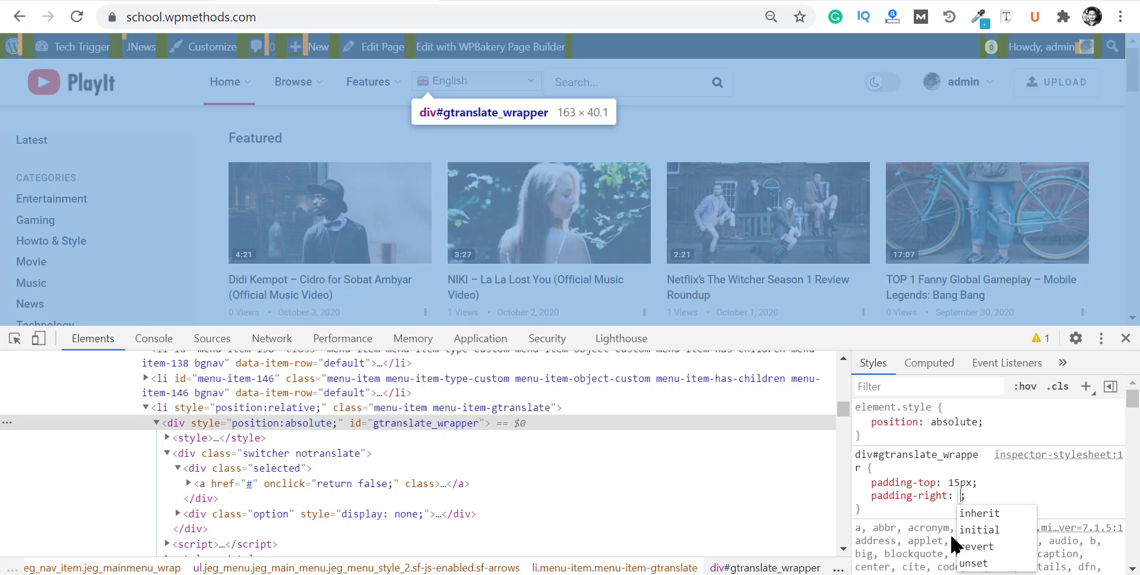
pyautogui.write('100')
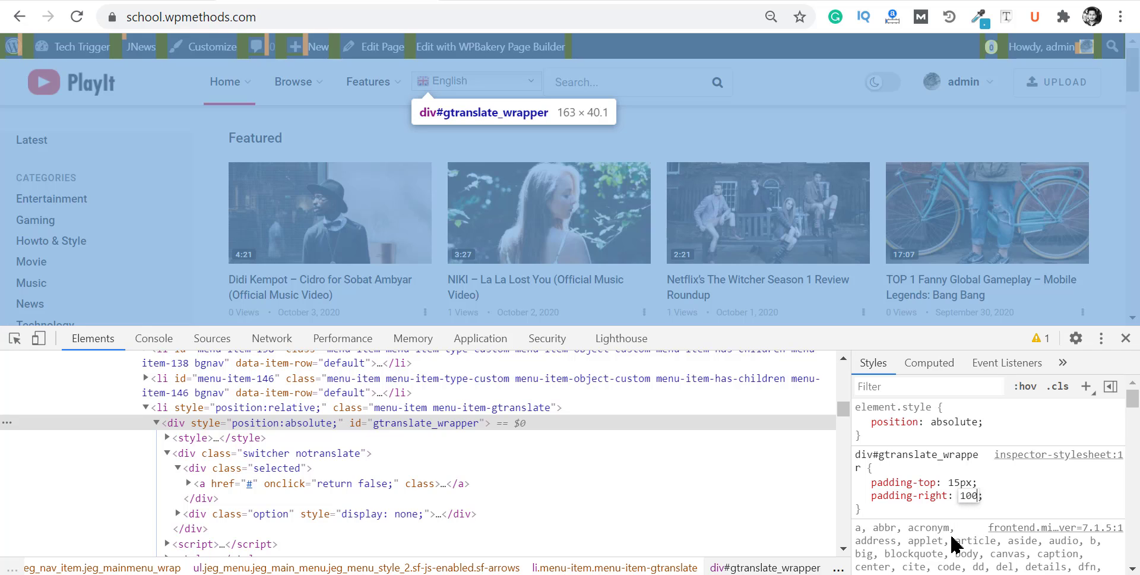
pyautogui.write('px')
pyautogui.press('Return')
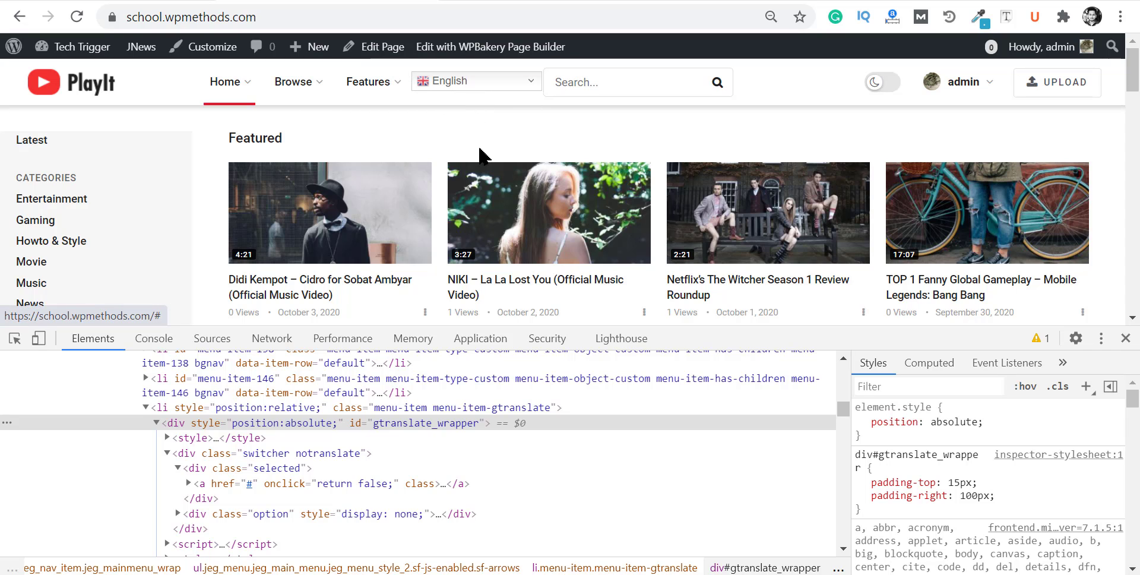
pyautogui.moveTo(306, 108)
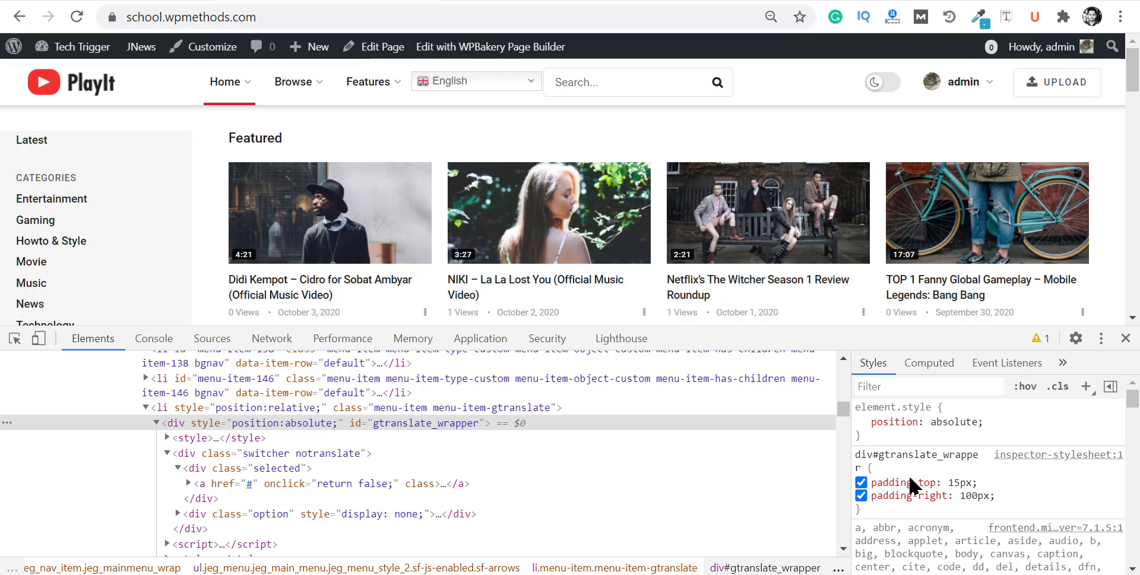
# Toggle the div#gtranslate_wrapper rule's padding-right off and on, and set it to 137px
pyautogui.click(977, 501)
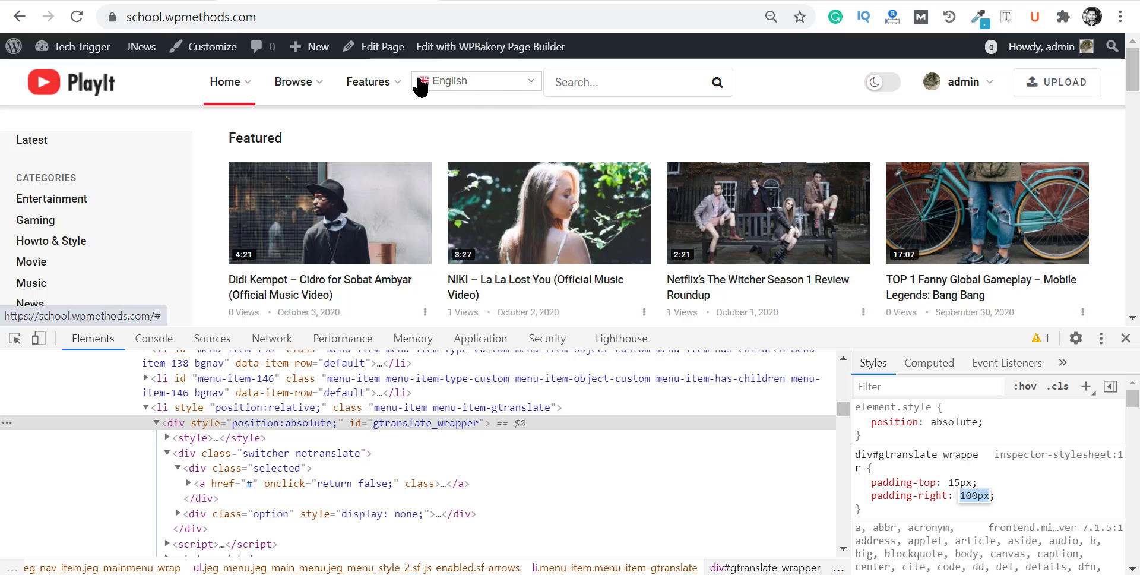
pyautogui.click(966, 451)
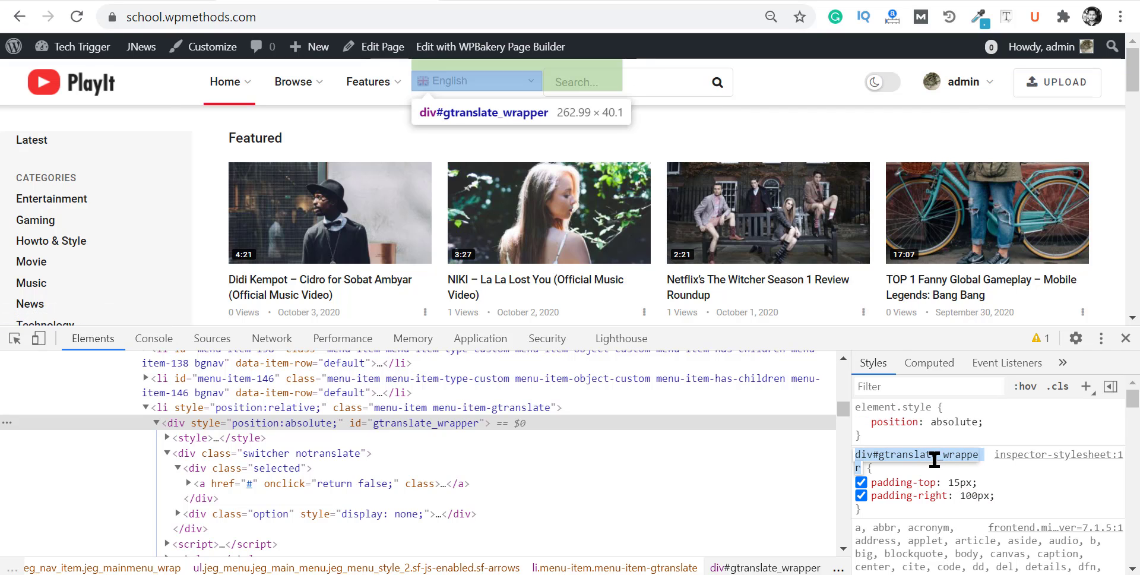
pyautogui.click(973, 496)
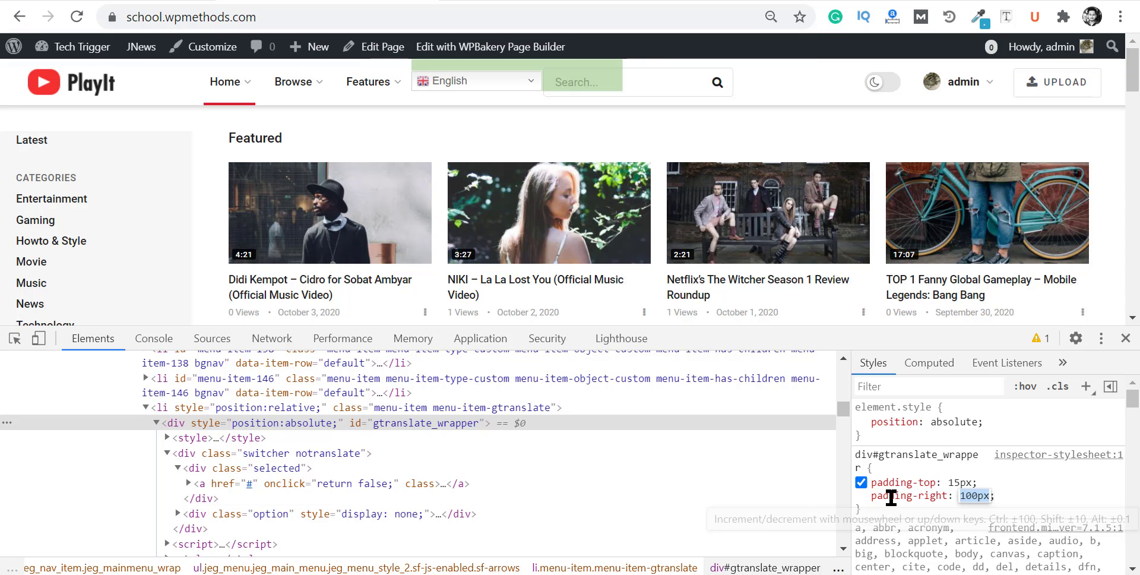
pyautogui.click(861, 496)
pyautogui.click(861, 496)
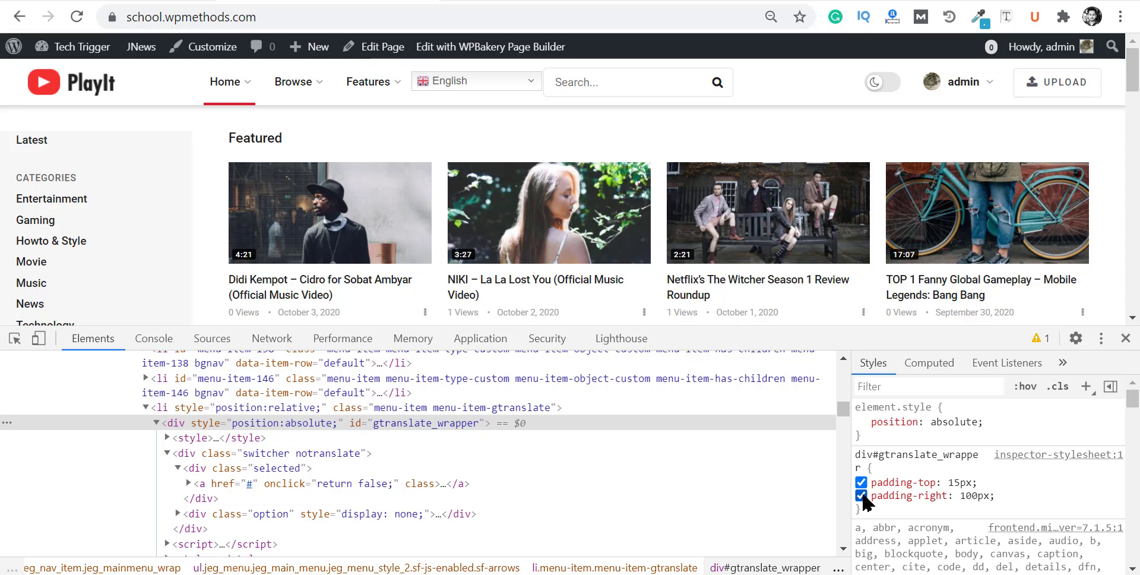
pyautogui.click(980, 510)
pyautogui.doubleClick(975, 497)
pyautogui.write('137')
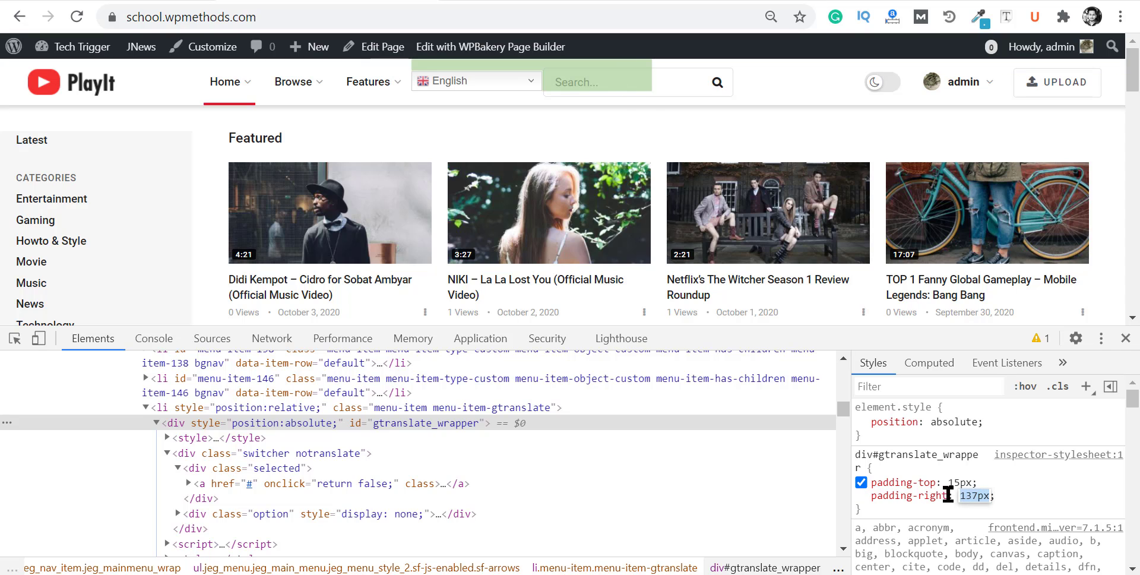
pyautogui.click(1018, 488)
# Disable both the padding-right and padding-top declarations in the div#gtranslate_wrapper rule
pyautogui.click(861, 495)
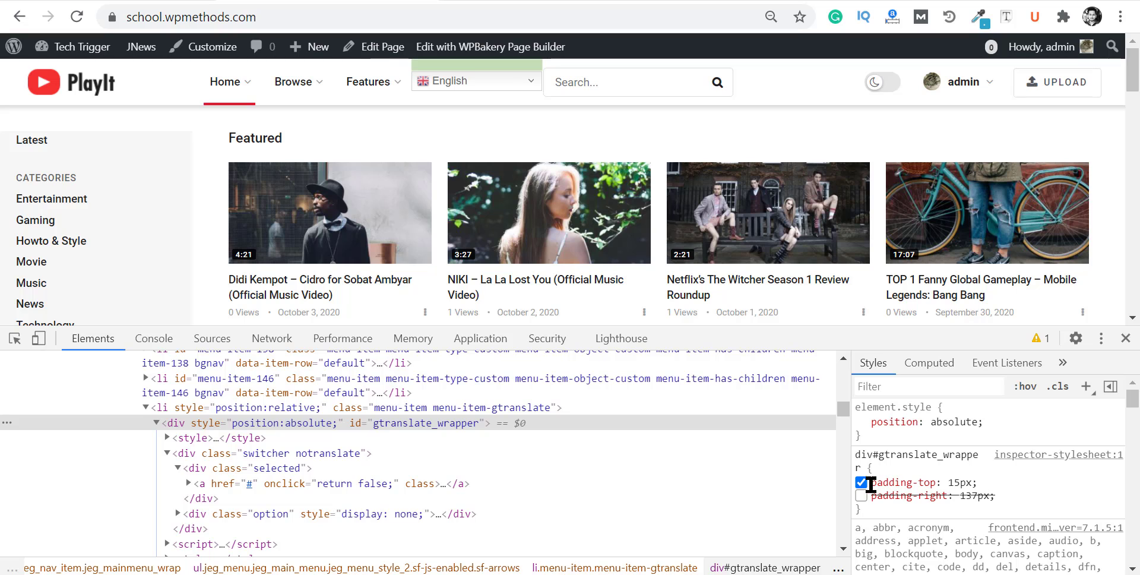
pyautogui.click(861, 482)
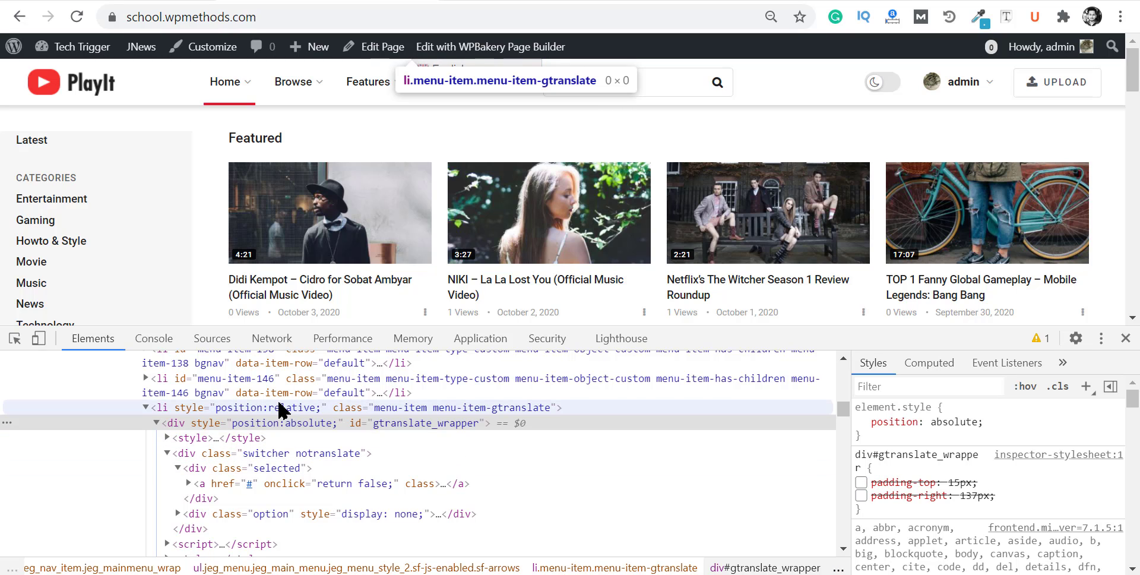
# Add a new style rule for the parent li.menu-item.menu-item-gtranslate element with padding-top set to 15px
pyautogui.click(178, 412)
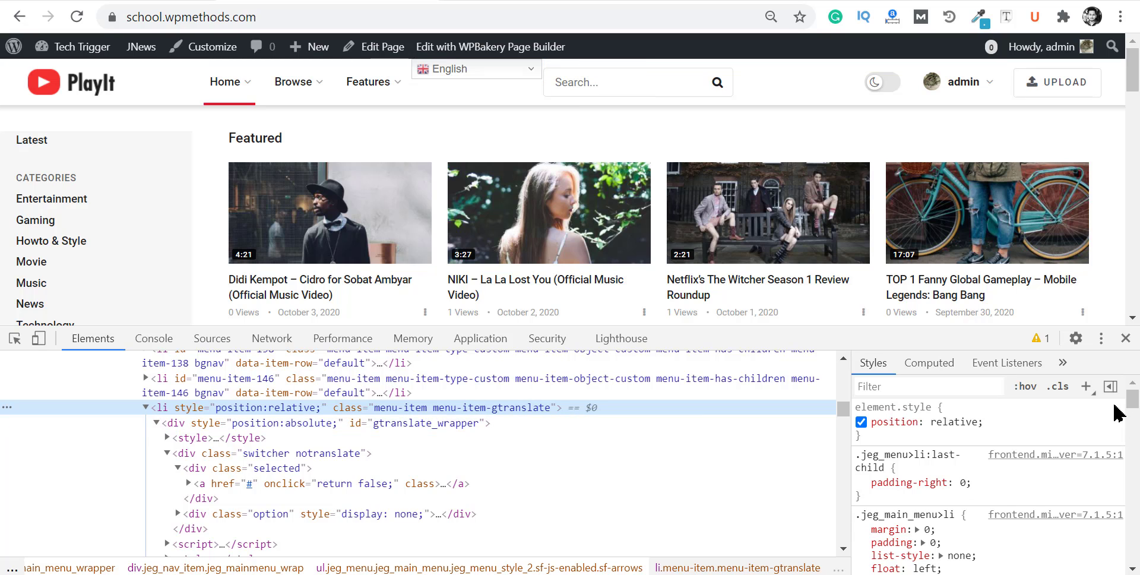
pyautogui.click(1086, 387)
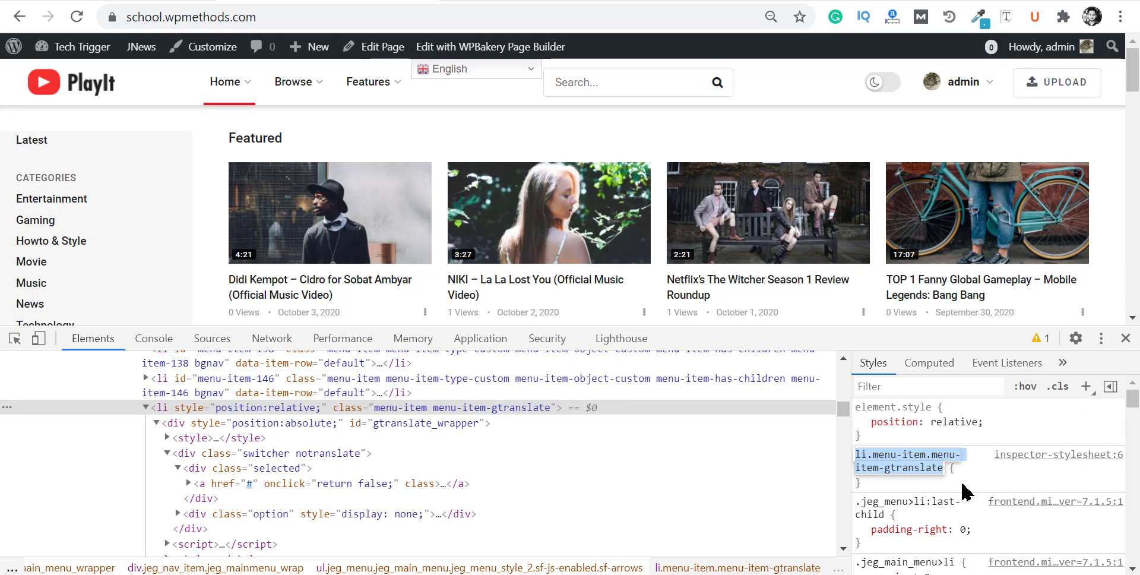
pyautogui.press('Return')
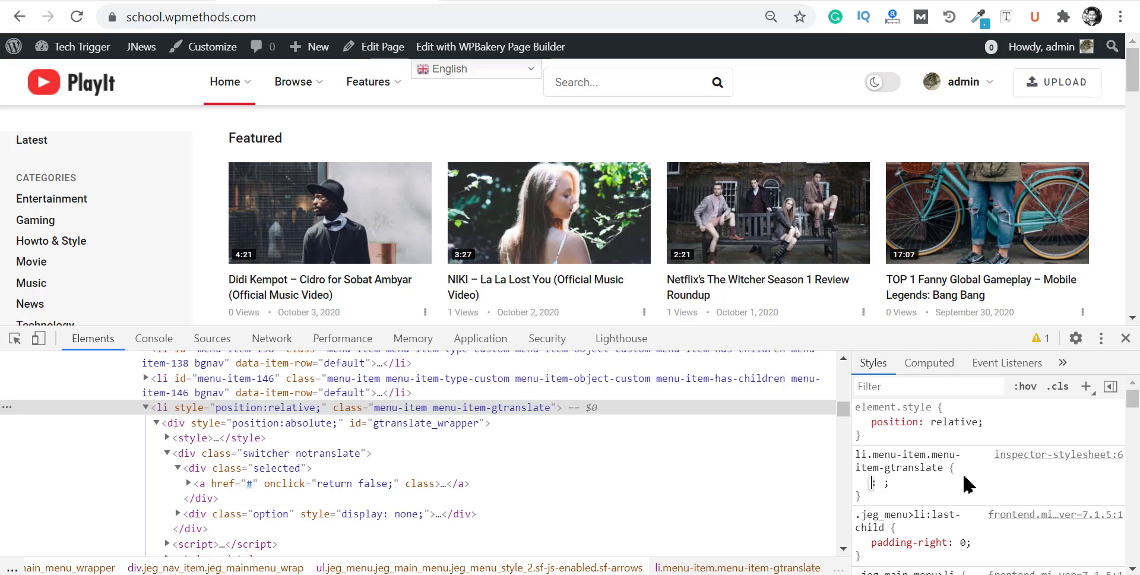
pyautogui.write('padding')
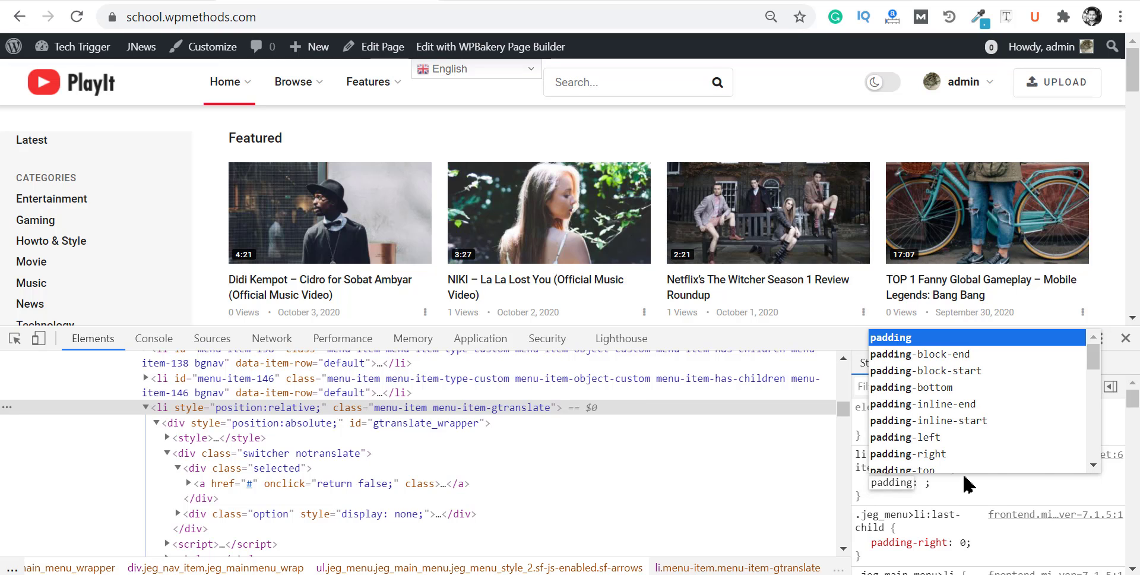
pyautogui.press('Down')
pyautogui.press('Down')
pyautogui.press('Down')
pyautogui.press('Down')
pyautogui.press('Down')
pyautogui.press('Down')
pyautogui.press('Down')
pyautogui.press('Down')
pyautogui.press('Return')
pyautogui.write('15px')
pyautogui.press('Return')
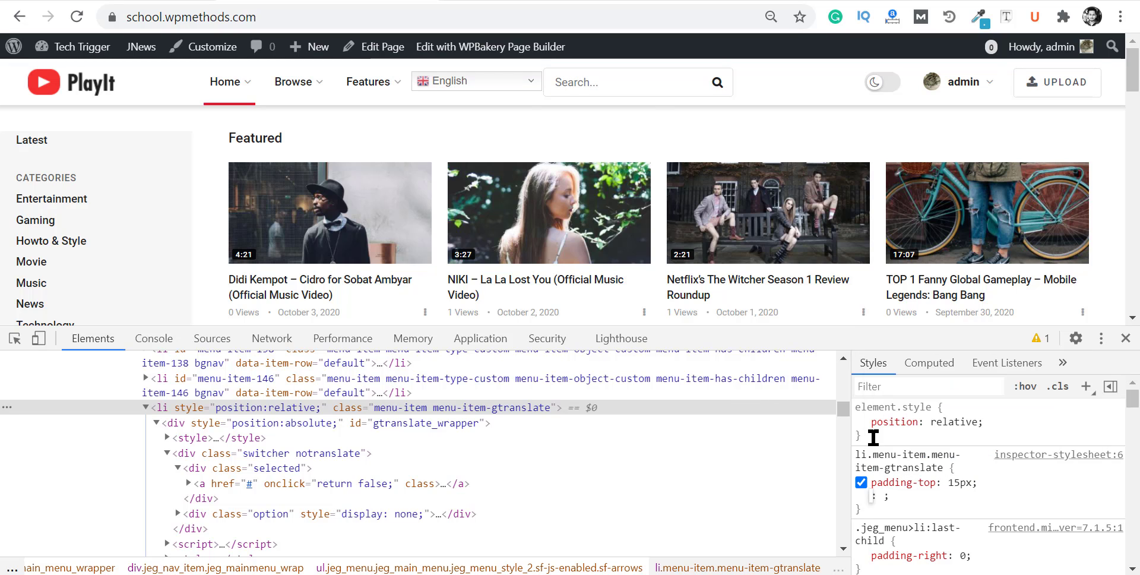
pyautogui.click(945, 508)
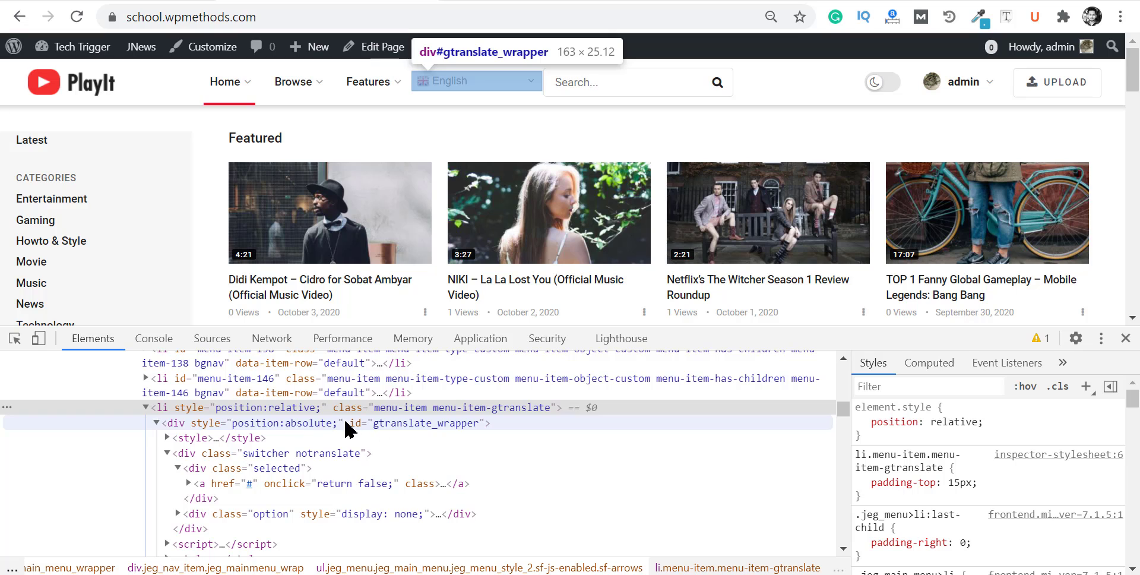
# Add a padding-right of 100px to the li.menu-item.menu-item-gtranslate rule
pyautogui.click(1000, 496)
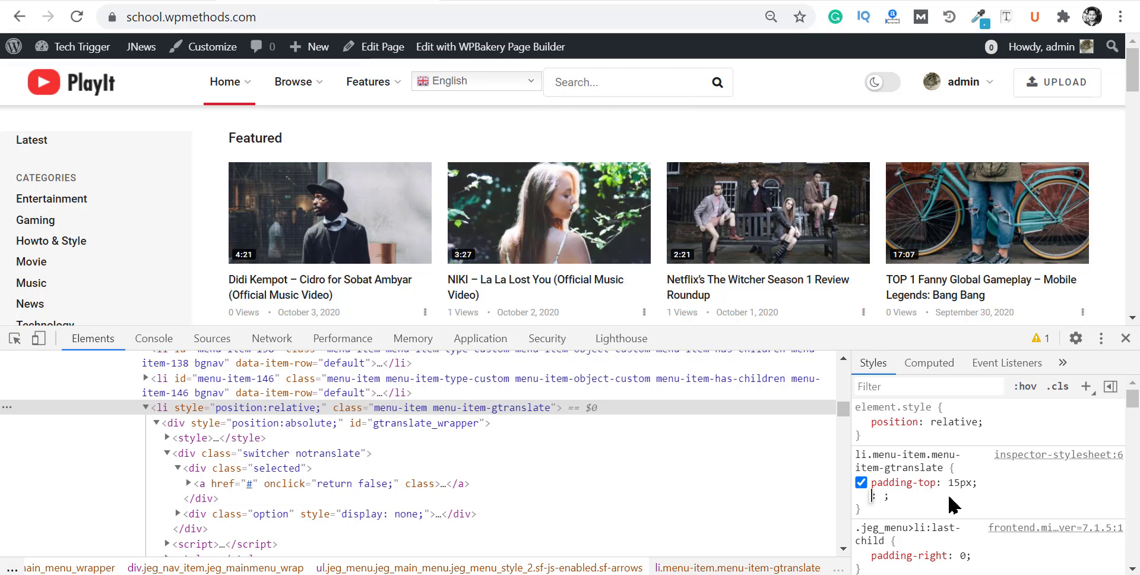
pyautogui.write('paddin')
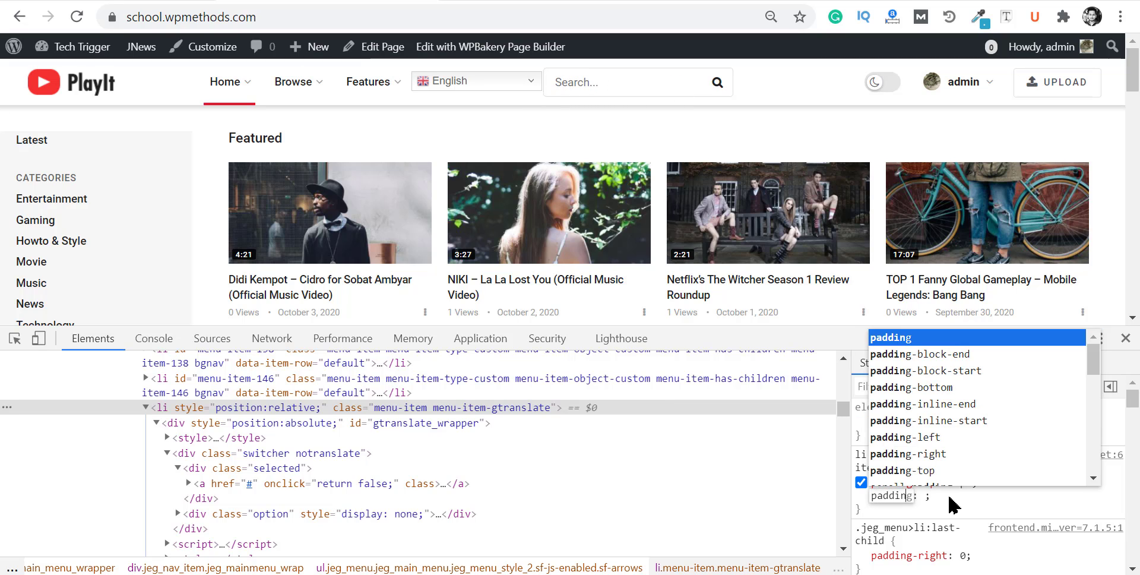
pyautogui.write('g-ri')
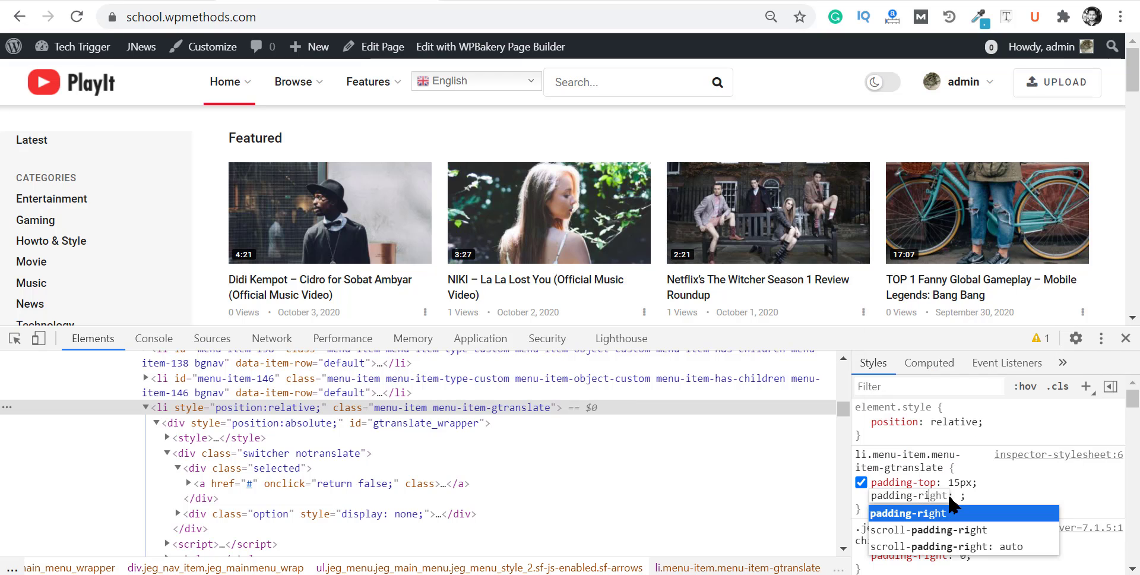
pyautogui.write('g')
pyautogui.press('Tab')
pyautogui.write('1')
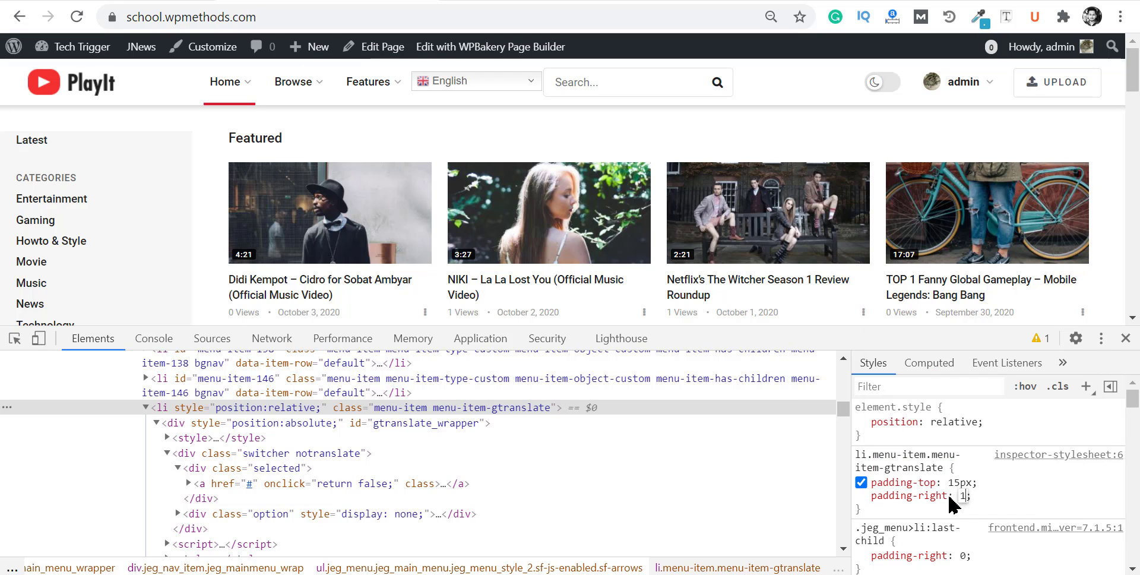
pyautogui.write('00px')
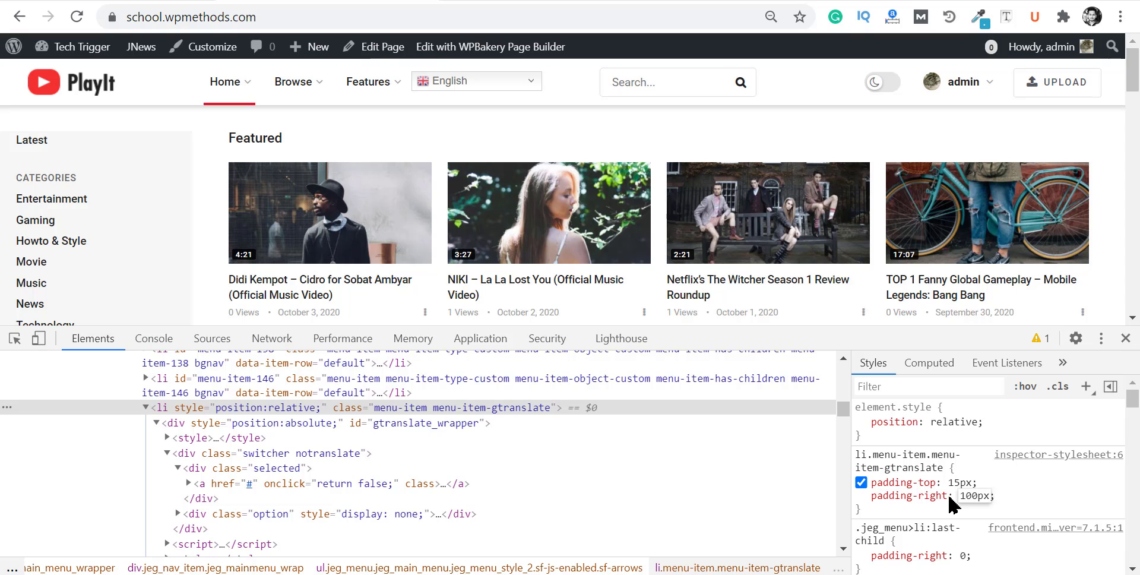
pyautogui.press('Return')
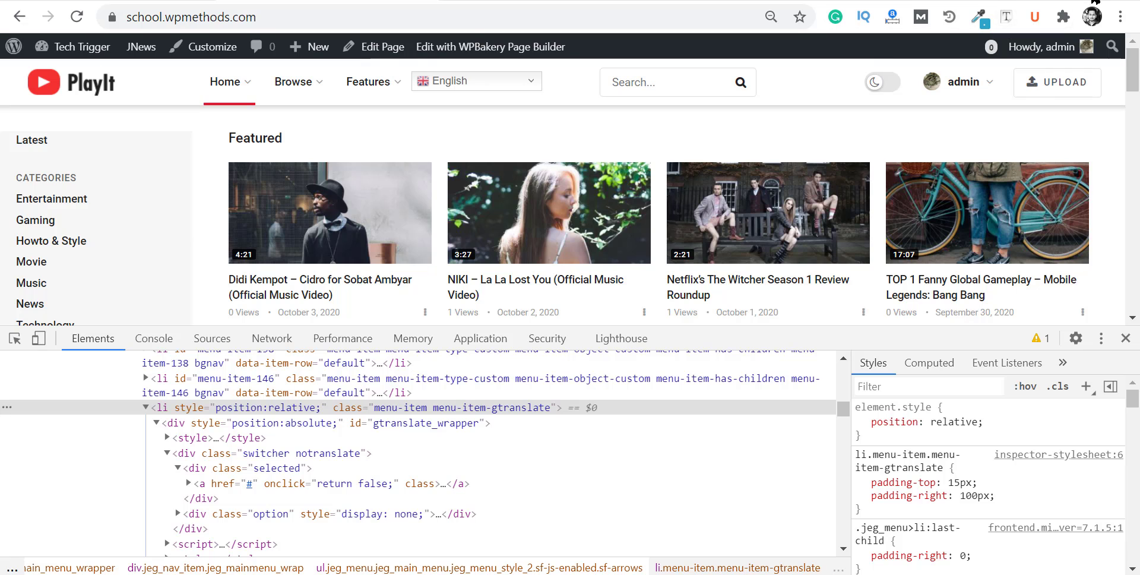
# Check the header in a narrower browser window, set the li rule's padding-right to 130px, and maximize the window again
pyautogui.click(1085, 0)
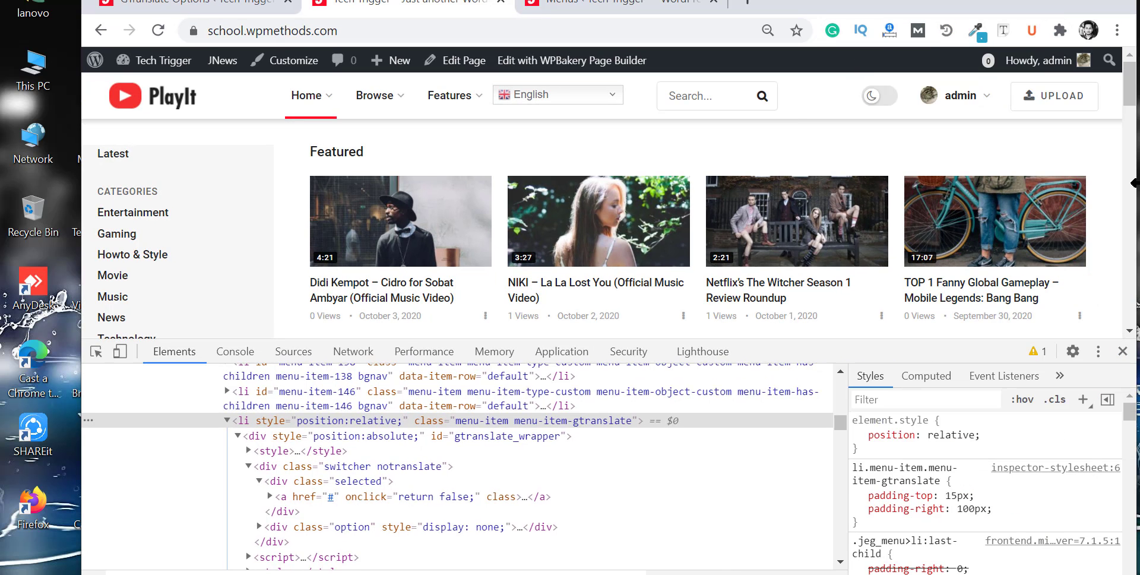
pyautogui.moveTo(1134, 179); pyautogui.dragTo(981, 214)
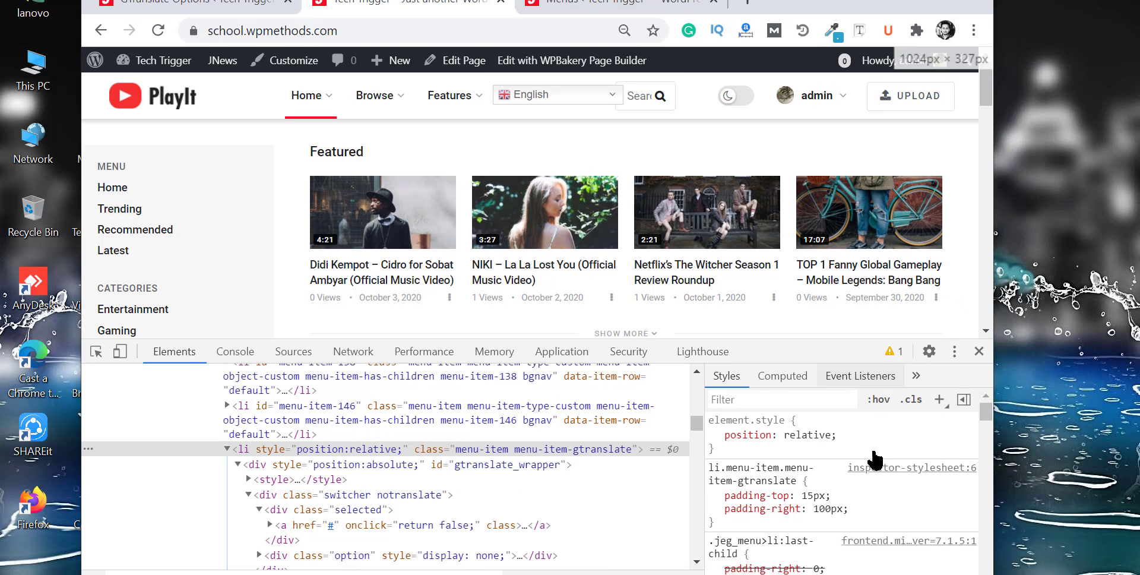
pyautogui.click(827, 509)
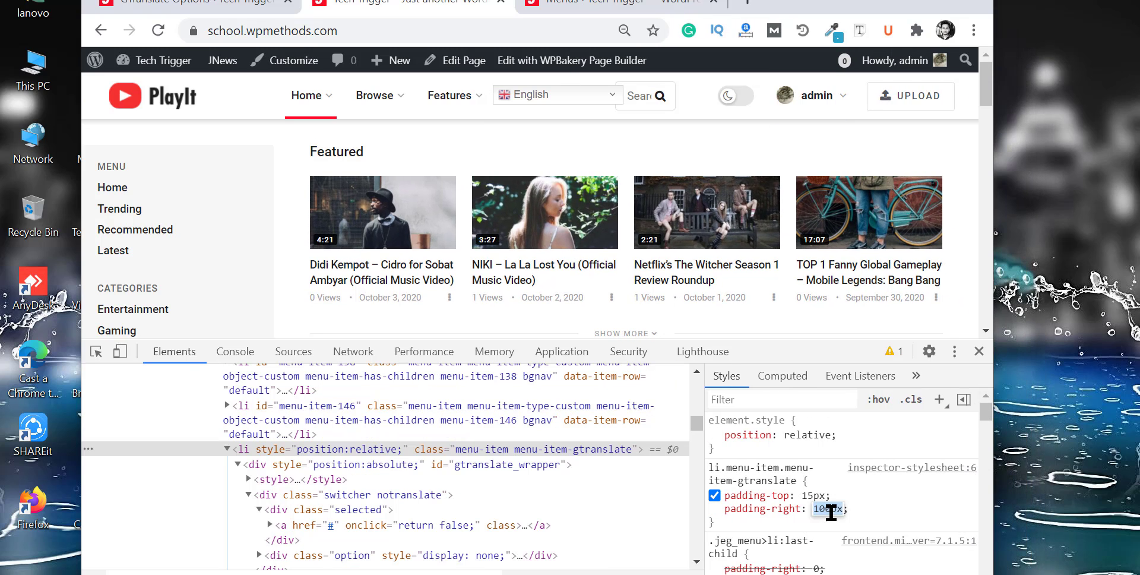
pyautogui.scroll(20, 843, 512)
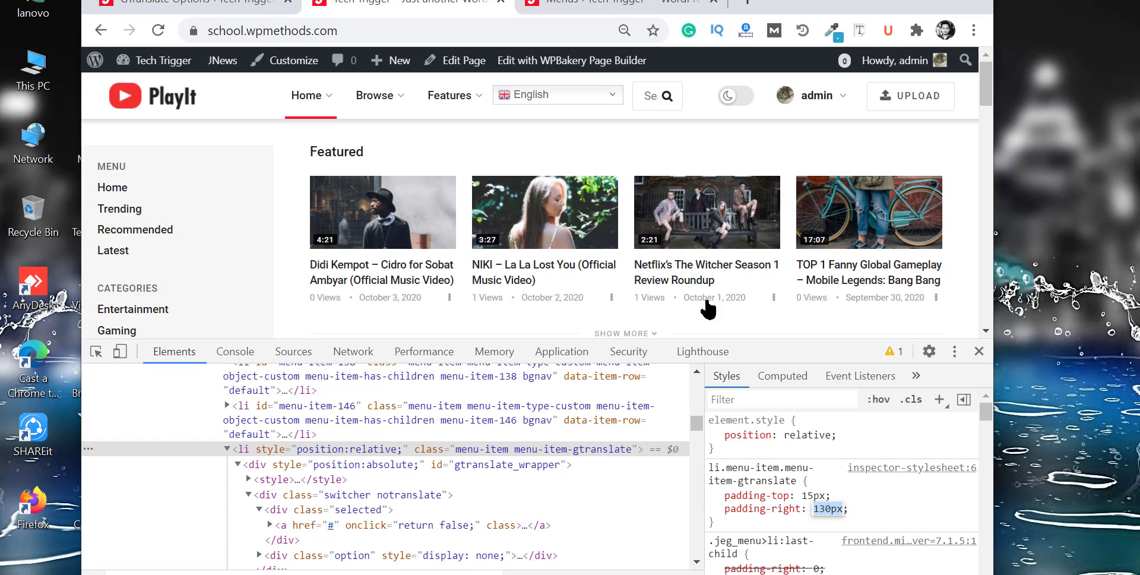
pyautogui.click(863, 526)
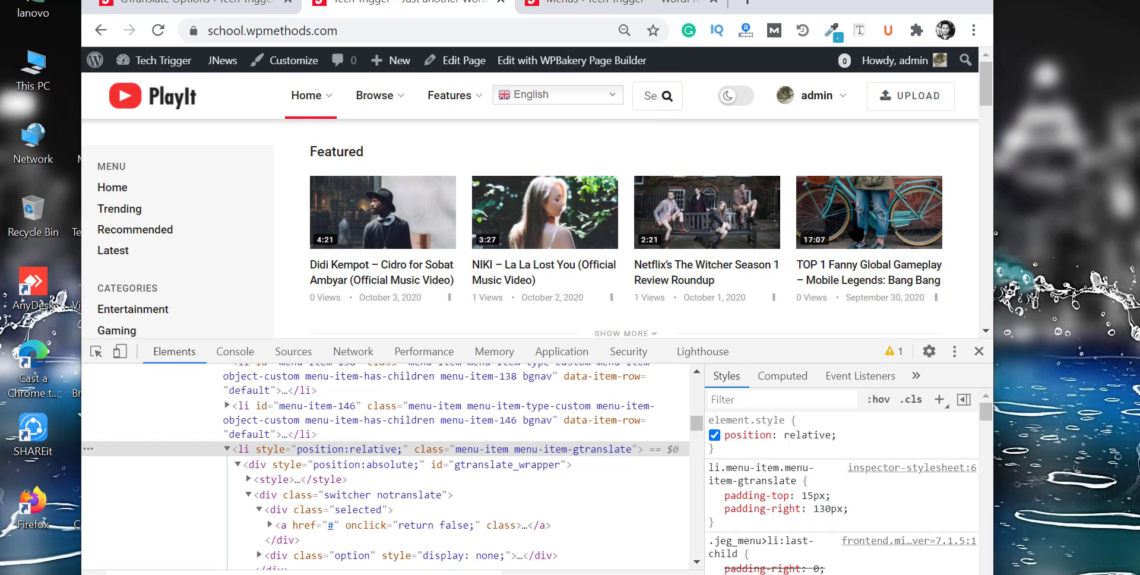
pyautogui.click(932, 3)
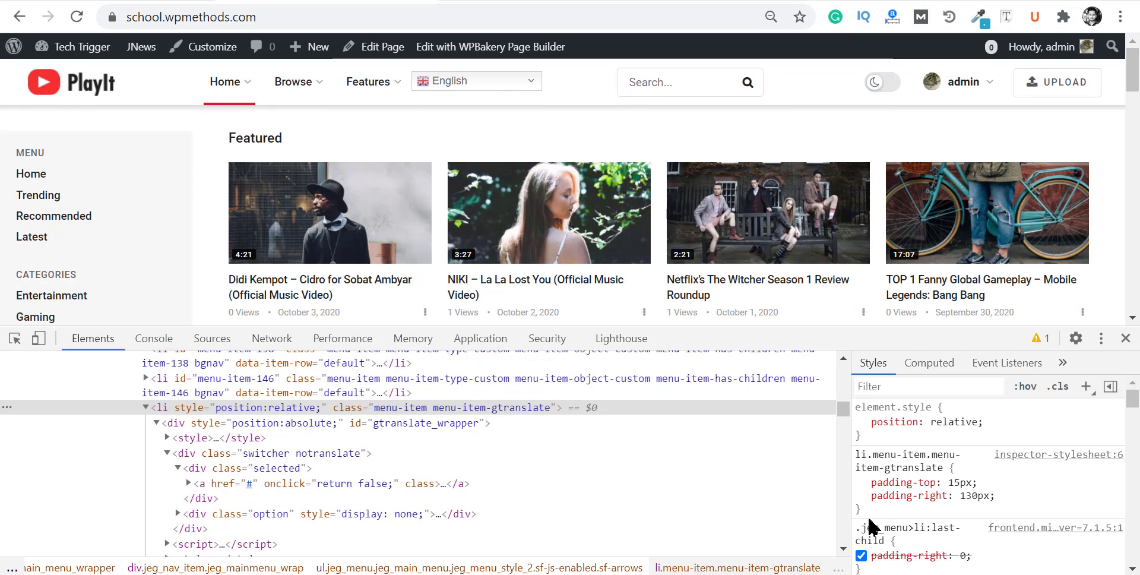
# Copy the complete li.menu-item.menu-item-gtranslate rule, open the site's Customizer, and close the developer tools
pyautogui.moveTo(858, 511); pyautogui.dragTo(861, 461)
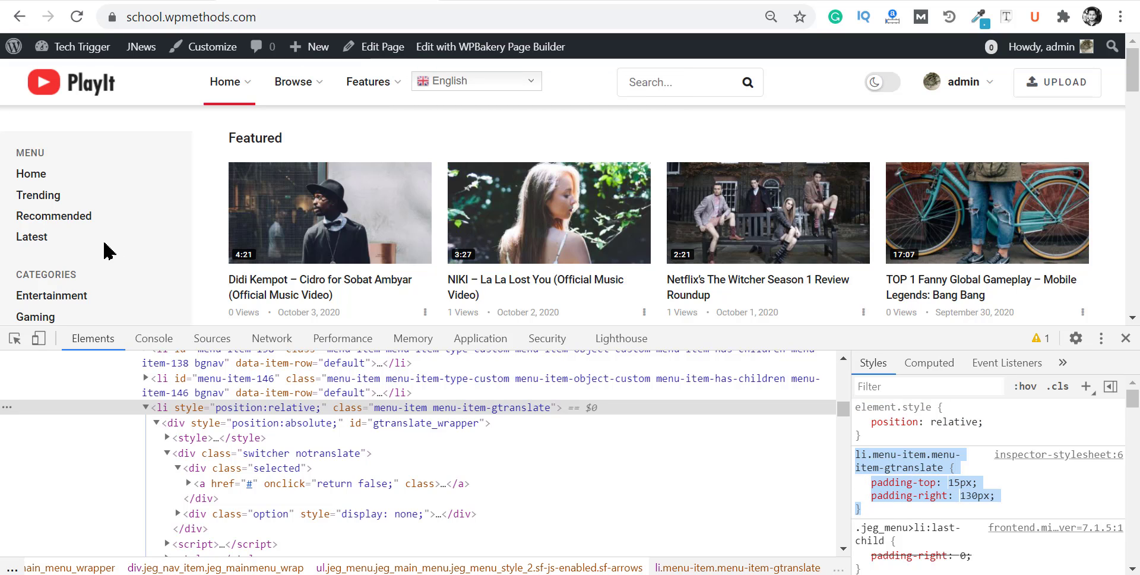
pyautogui.click(207, 52)
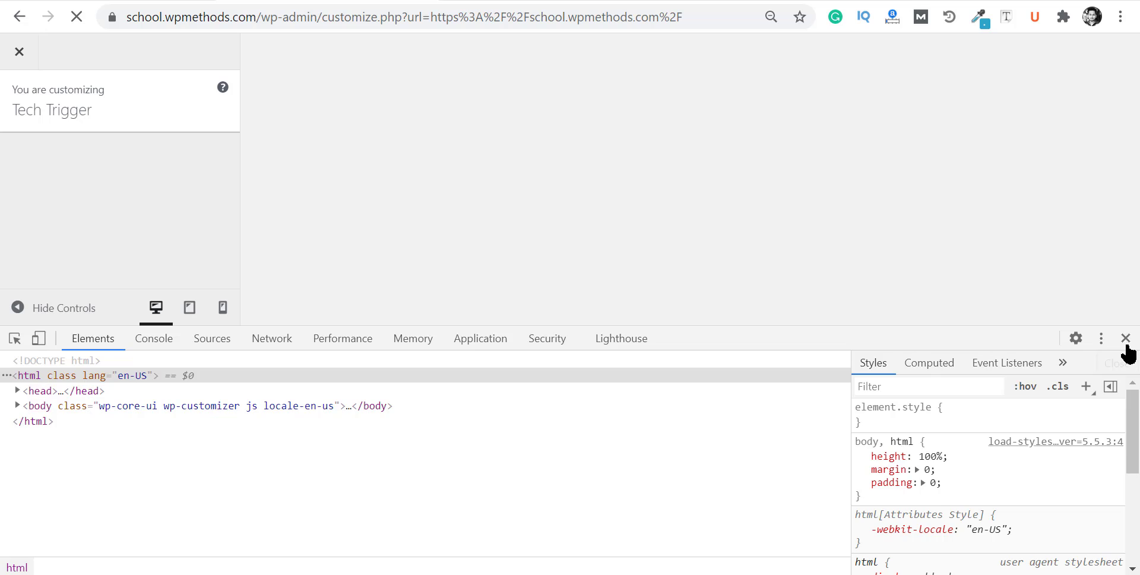
pyautogui.click(1126, 338)
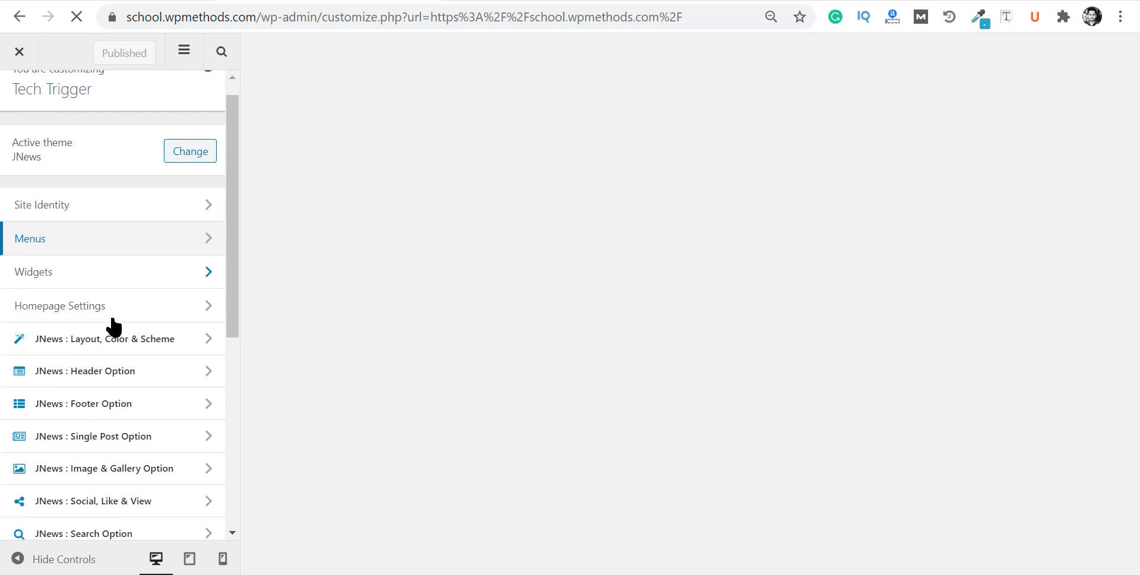
# Paste the copied li.menu-item.menu-item-gtranslate rule with 15px top and 130px right padding into the Customizer's Additional CSS
pyautogui.scroll(-2, 118, 350)
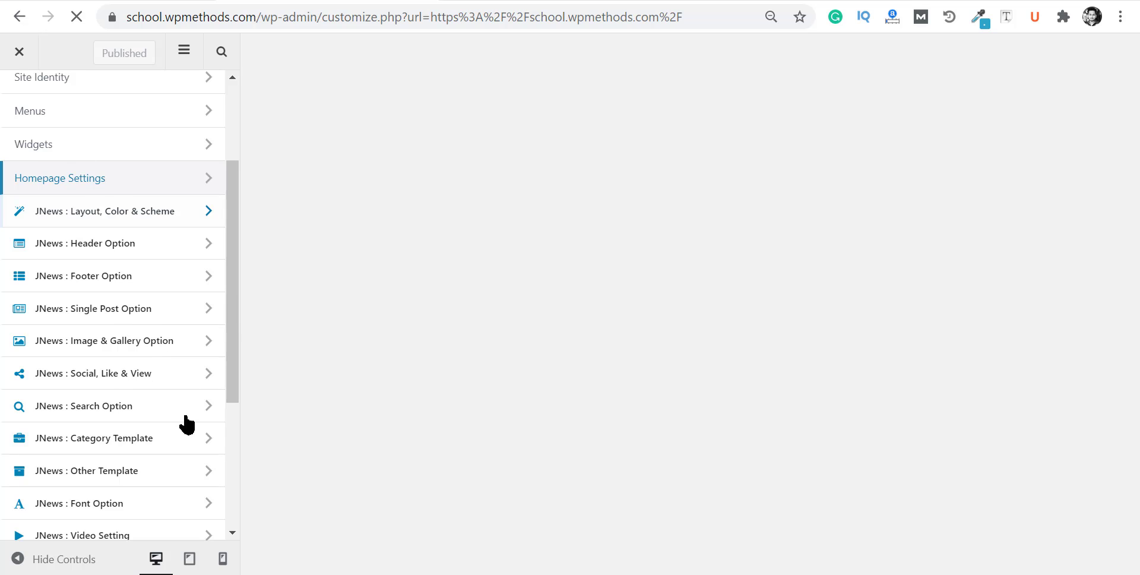
pyautogui.scroll(-4, 179, 429)
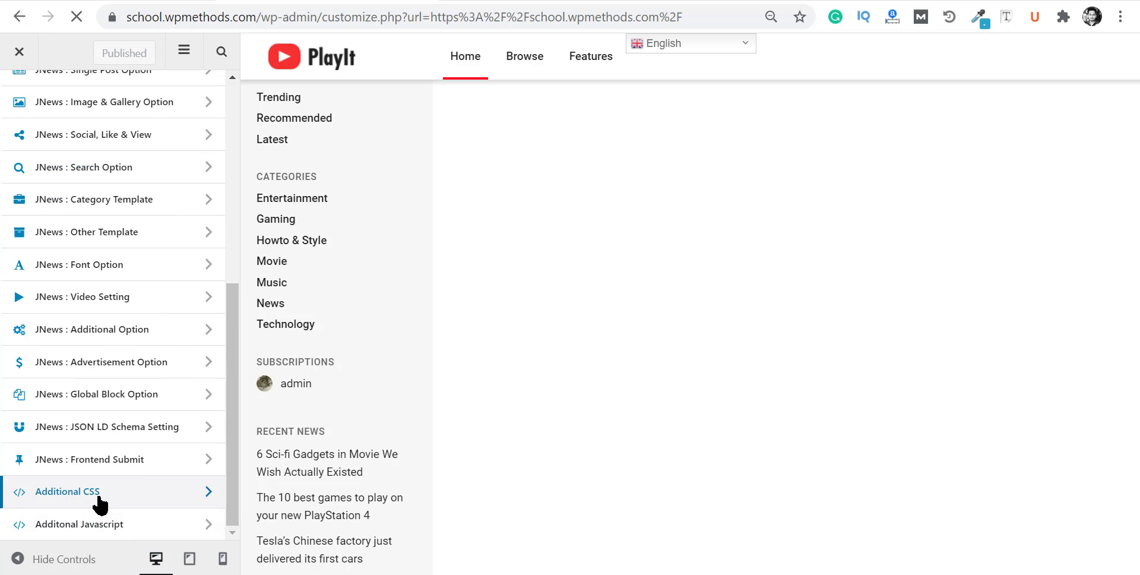
pyautogui.click(100, 505)
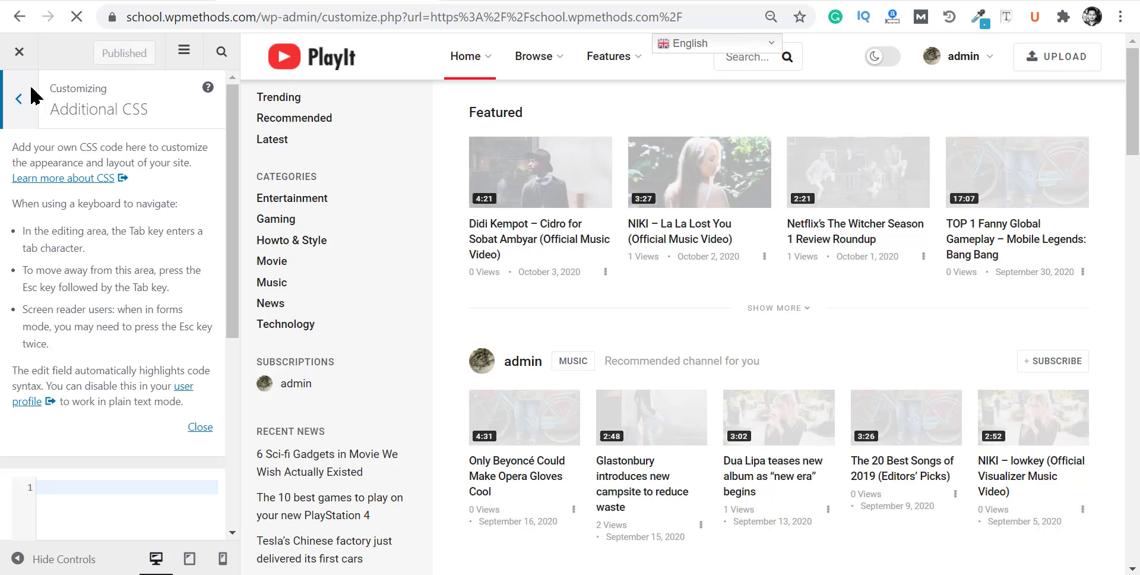
pyautogui.click(95, 509)
pyautogui.hotkey('ctrl', 'v')
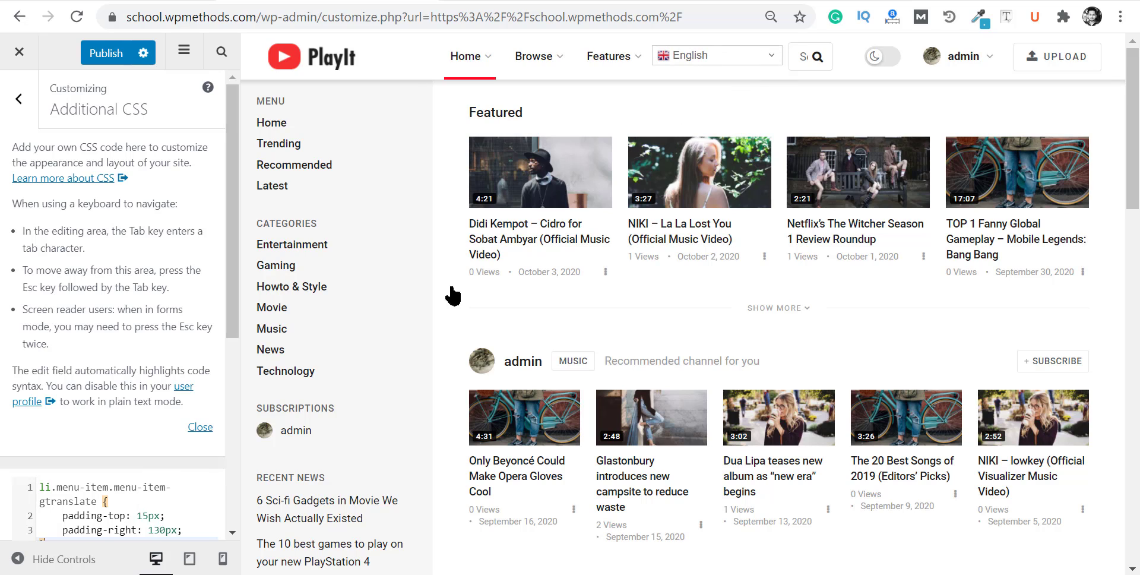
# Publish the additional CSS and close the Customizer to return to the live homepage
pyautogui.scroll(-3, 188, 394)
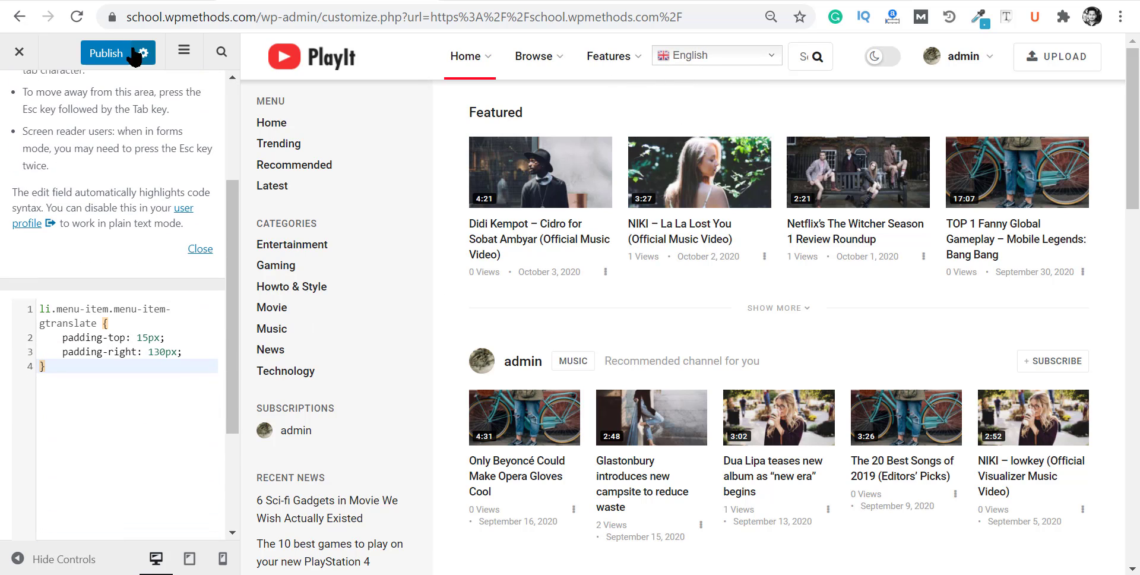
pyautogui.click(132, 53)
pyautogui.scroll(3, 101, 149)
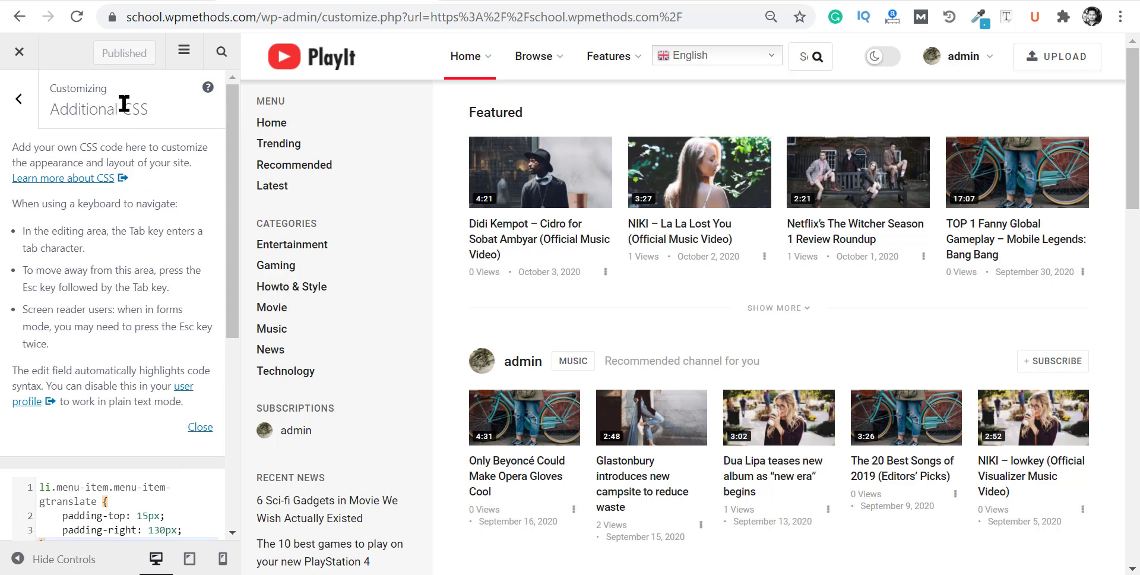
pyautogui.click(19, 52)
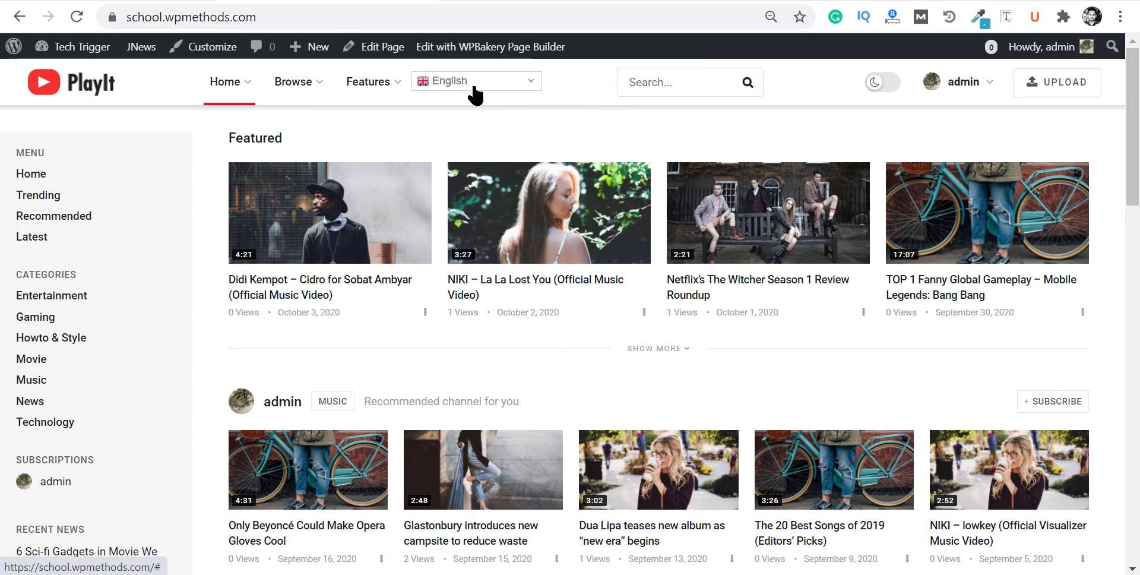
# Test the header language switcher with Latin and Bengali, and review the Bengali homepage down to the footer and its account menu
pyautogui.click(465, 85)
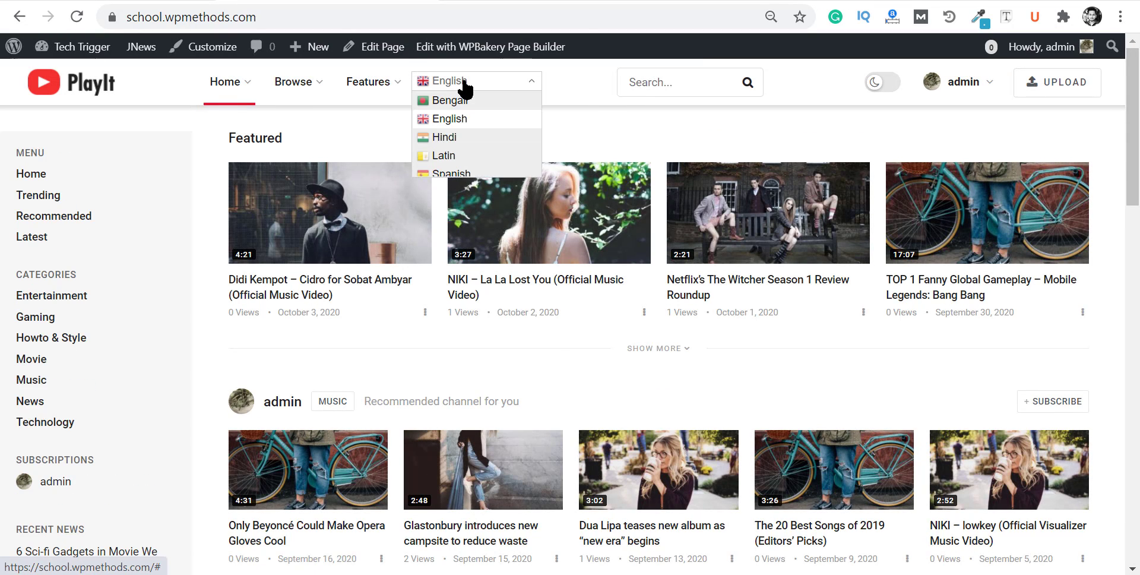
pyautogui.click(442, 137)
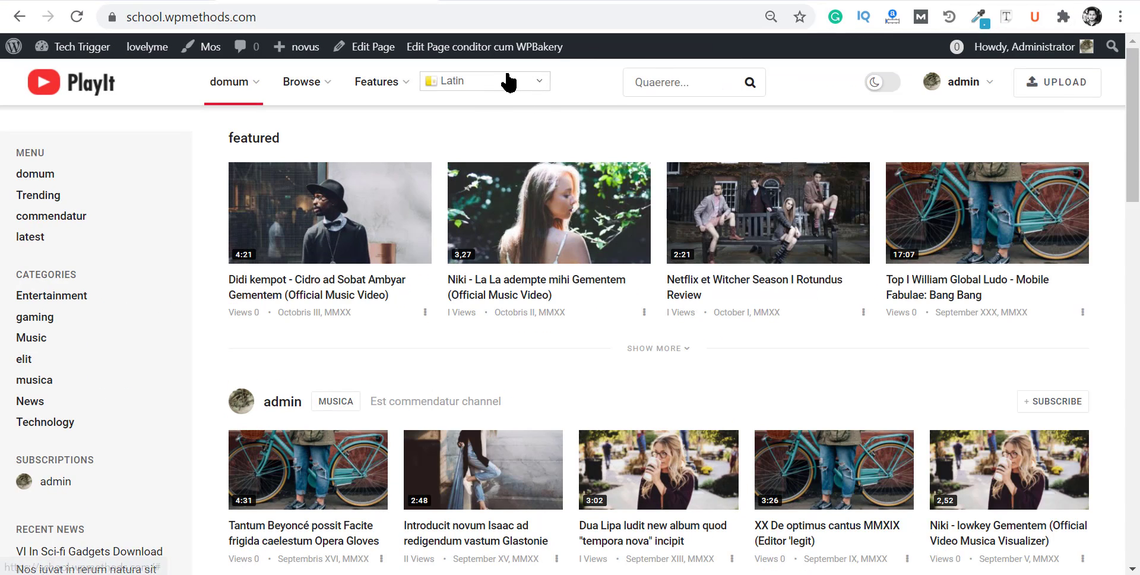
pyautogui.click(585, 95)
pyautogui.click(470, 103)
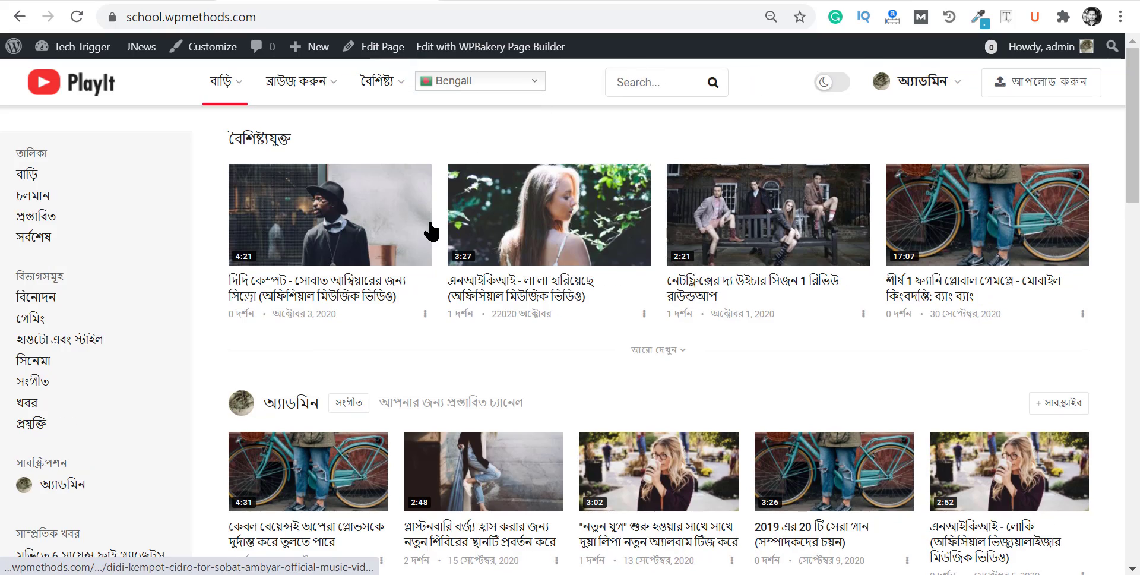
pyautogui.scroll(-9, 651, 311)
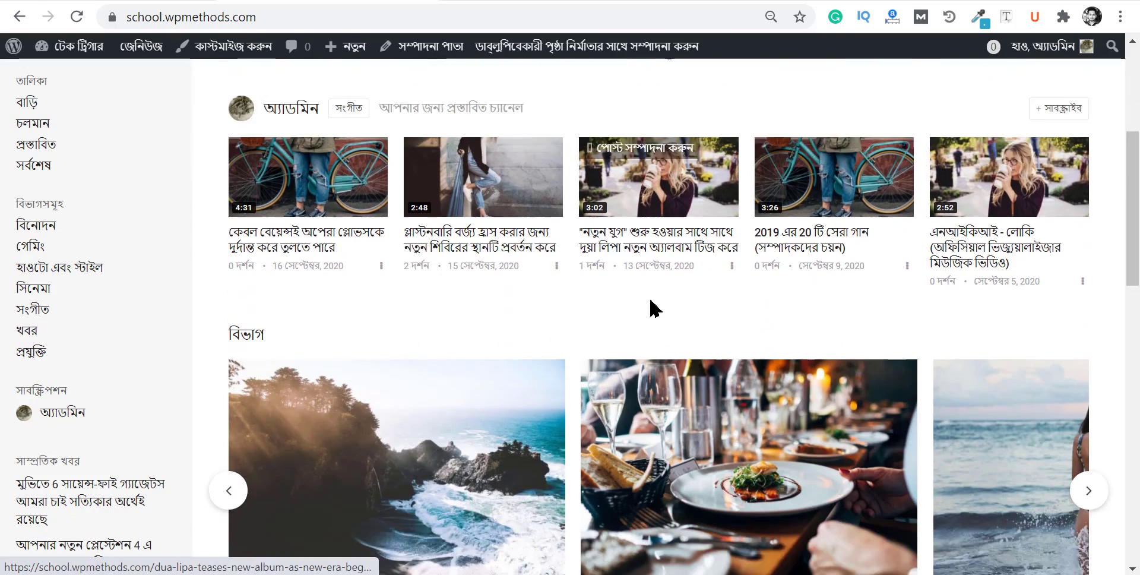
pyautogui.scroll(-10, 652, 309)
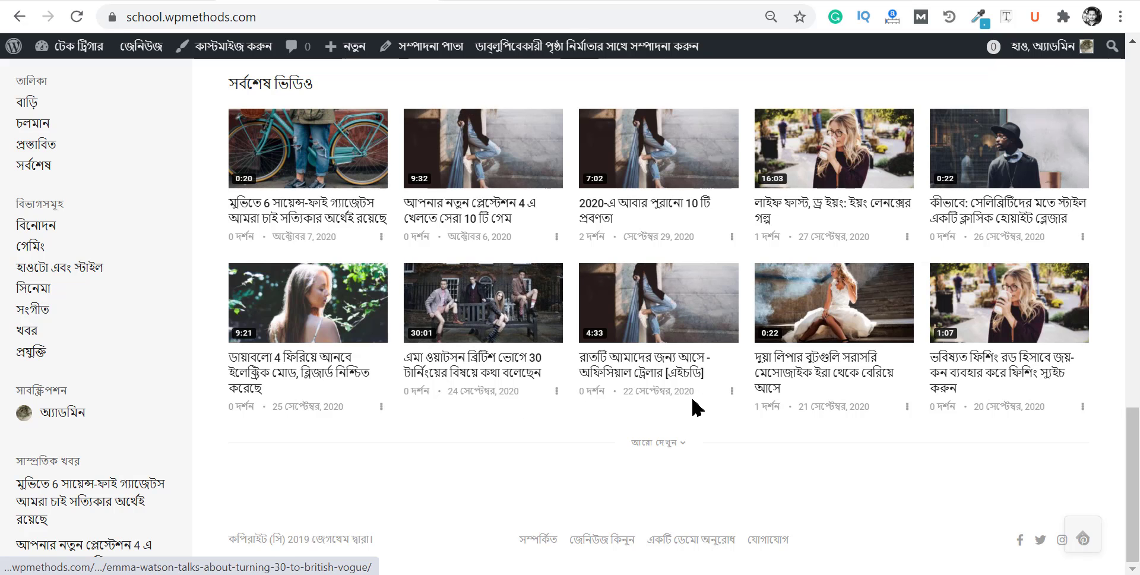
pyautogui.scroll(15, 681, 406)
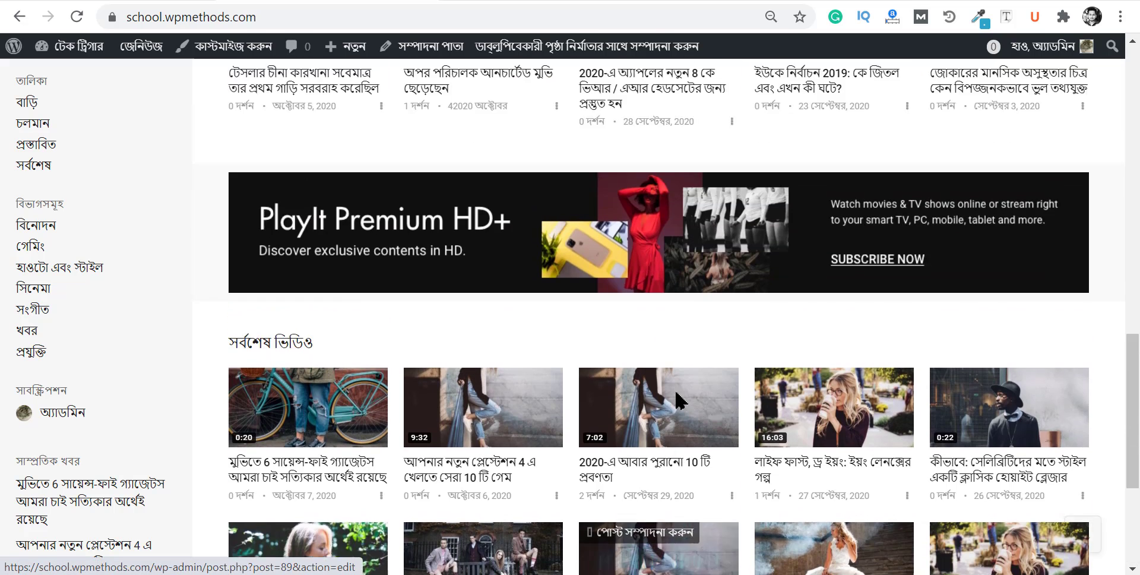
pyautogui.scroll(4, 710, 360)
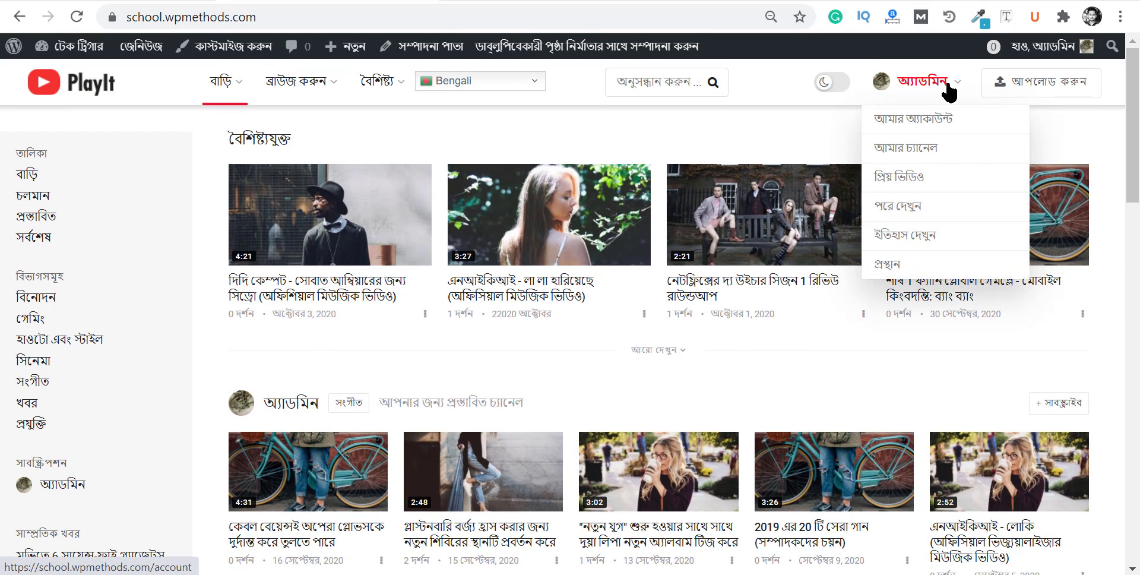
pyautogui.moveTo(928, 128)
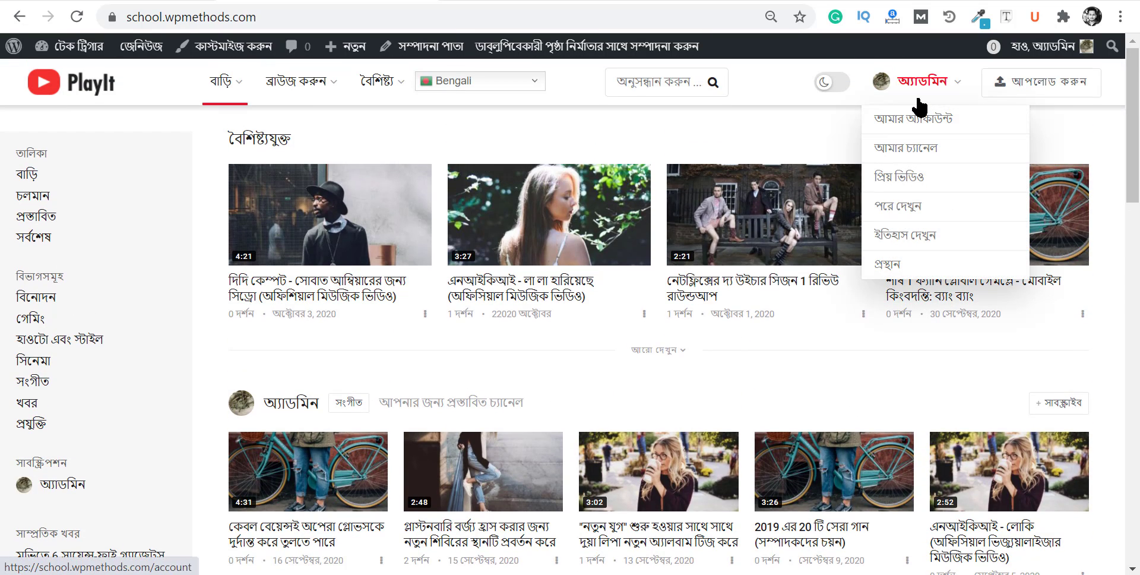